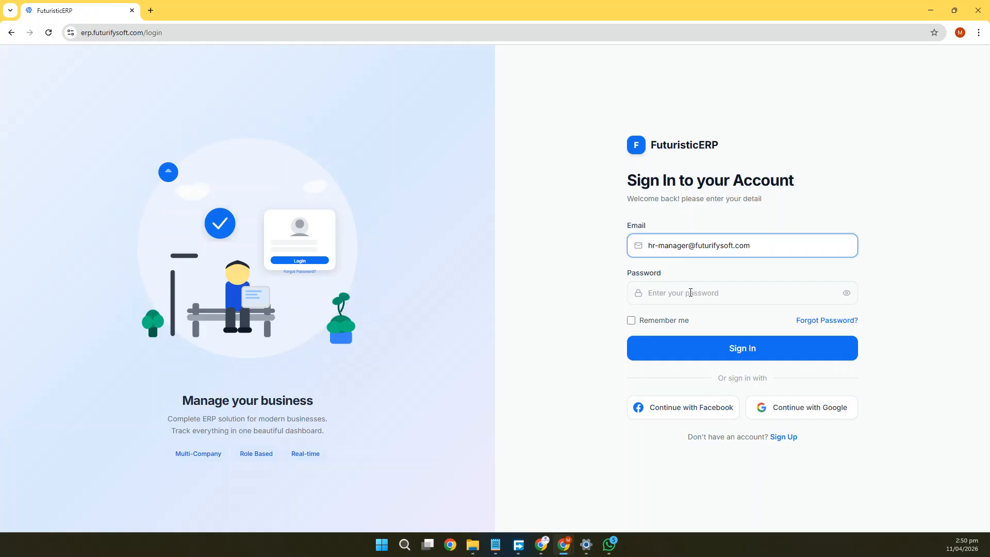
# Sign in to the HR manager account with the account password and decline saving it in the browser.
pyautogui.click(690, 293)
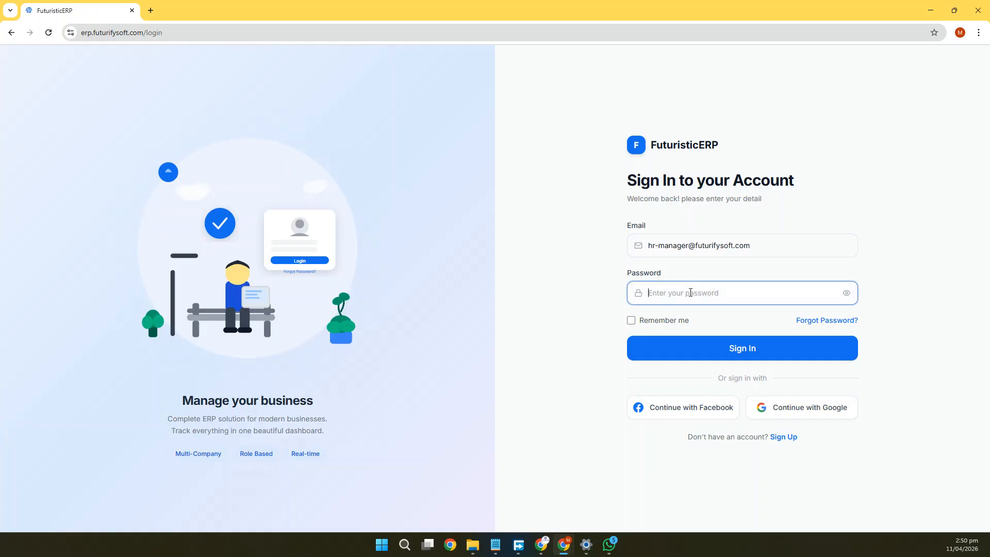
pyautogui.write('•••')
pyautogui.press('Return')
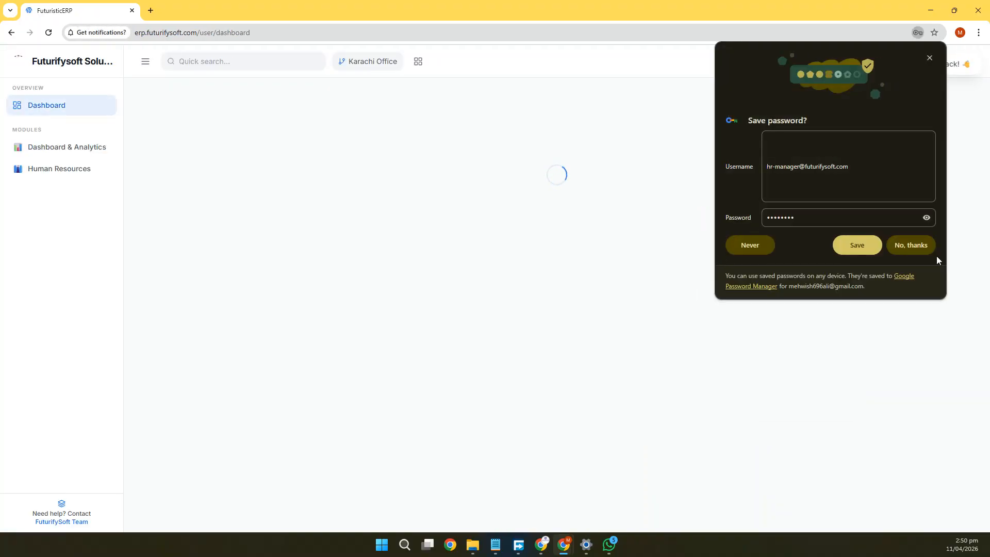
pyautogui.click(921, 246)
pyautogui.click(165, 106)
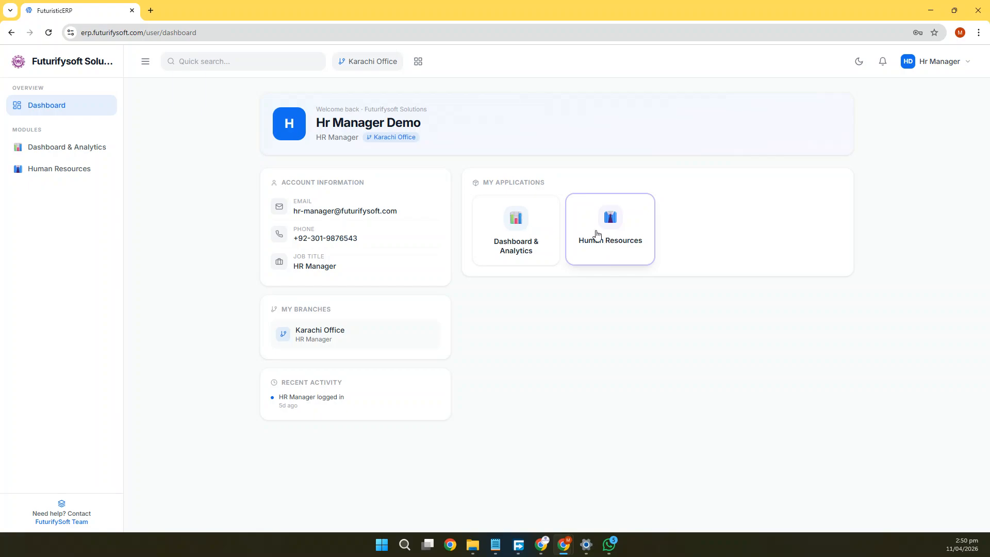
# Check the Dashboard & Analytics module, return to all modules and open the Human Resources module.
pyautogui.click(503, 244)
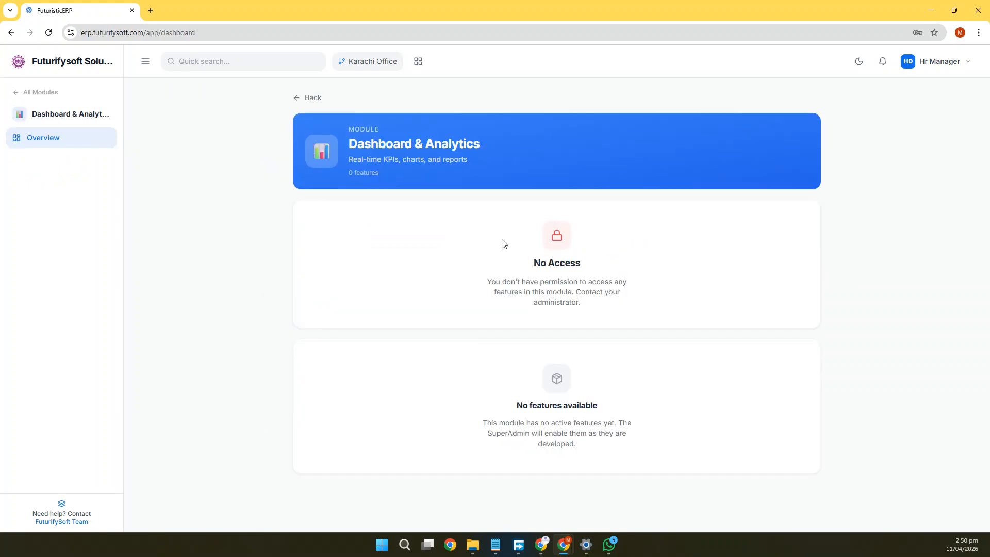
pyautogui.click(54, 91)
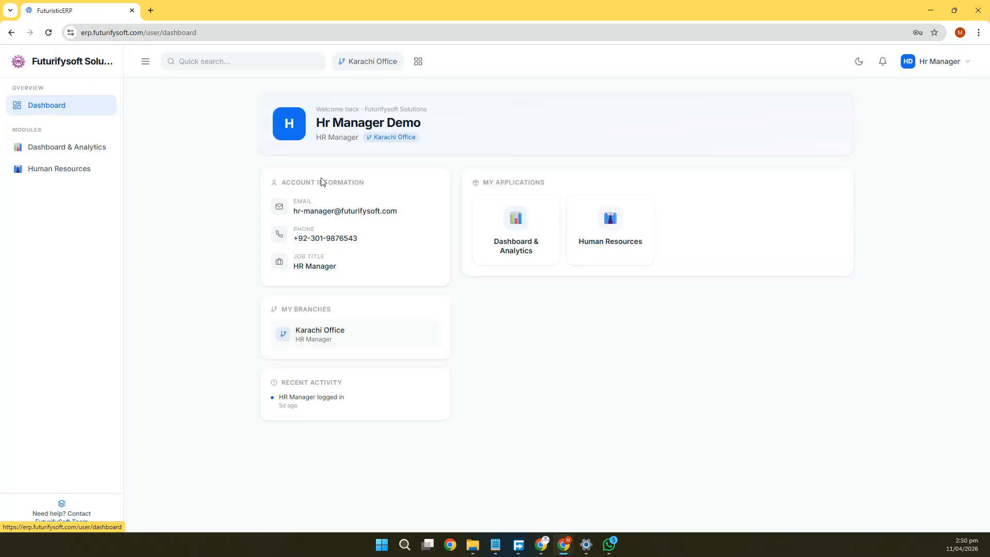
pyautogui.click(622, 254)
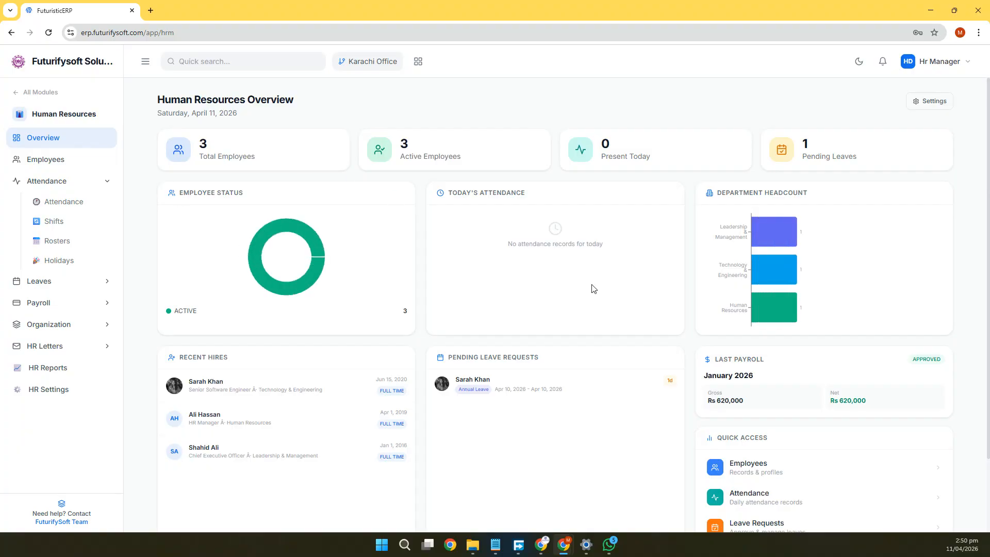
# Review the Human Resources overview and the most recent hire's profile, and go back to the employee list.
pyautogui.scroll(-2, 591, 272)
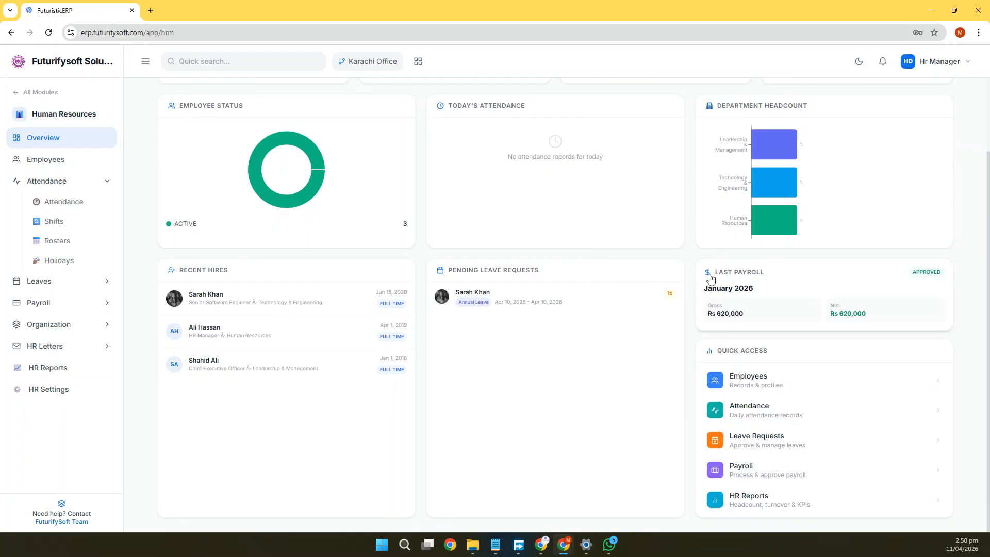
pyautogui.scroll(2, 649, 281)
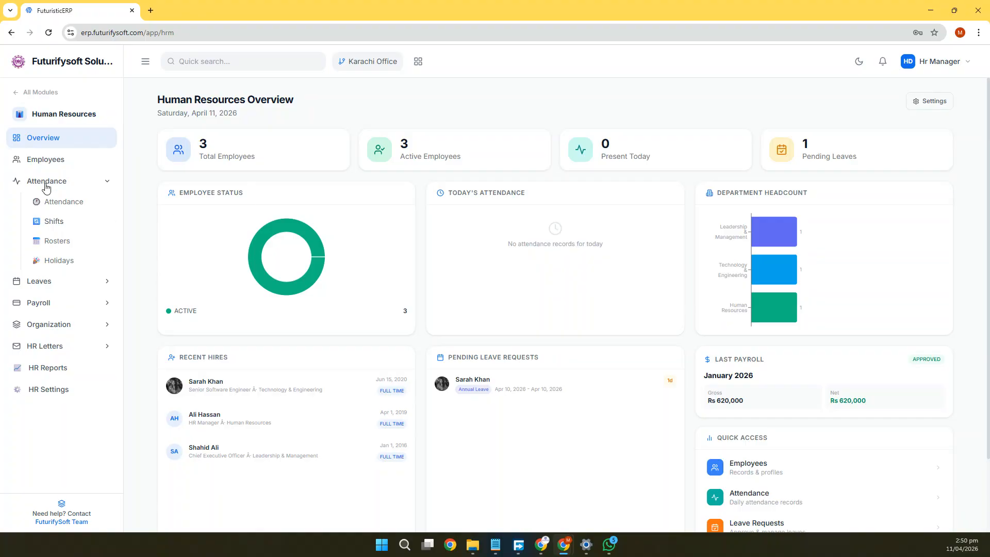
pyautogui.click(257, 392)
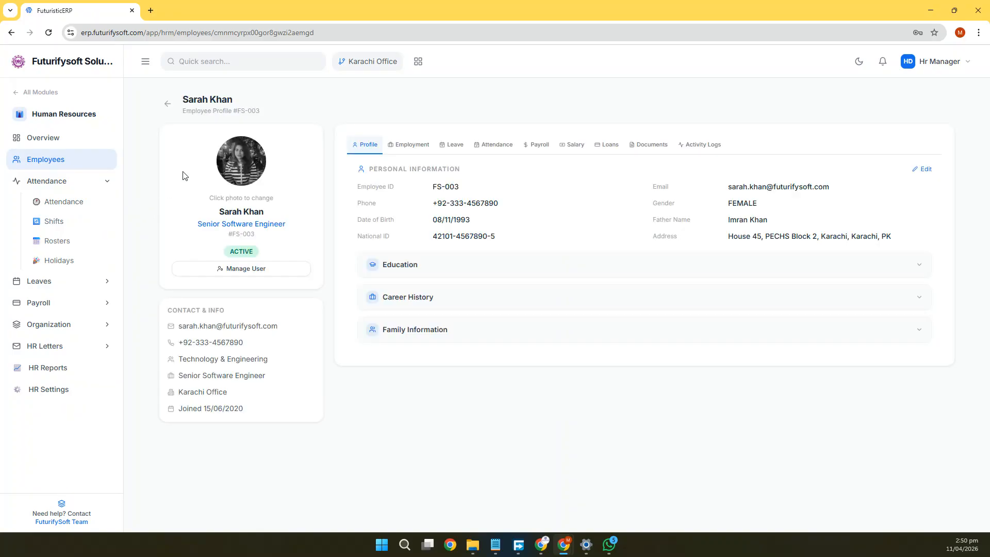
pyautogui.click(166, 107)
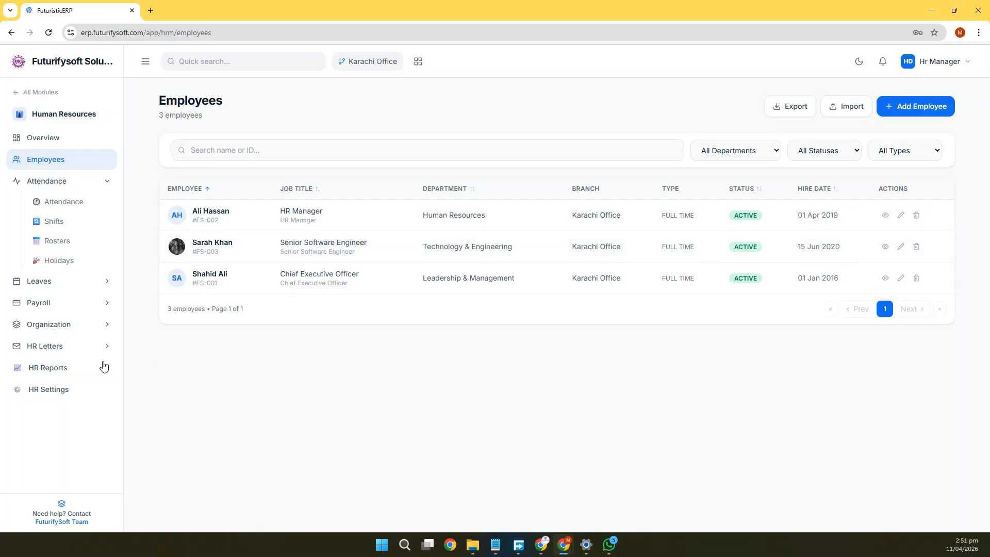
# Set the Karachi Office currency to PKR in the general HR settings and save them.
pyautogui.click(65, 397)
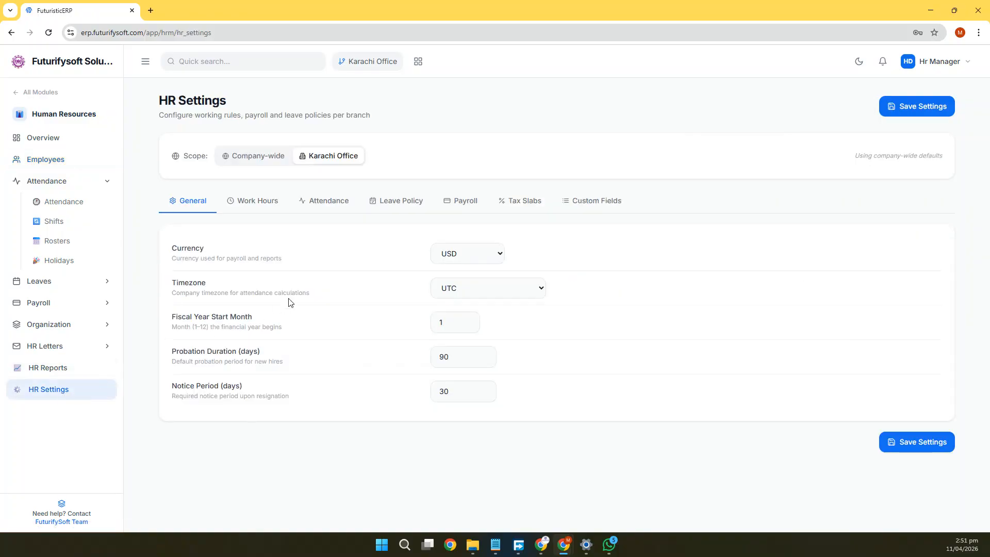
pyautogui.click(470, 254)
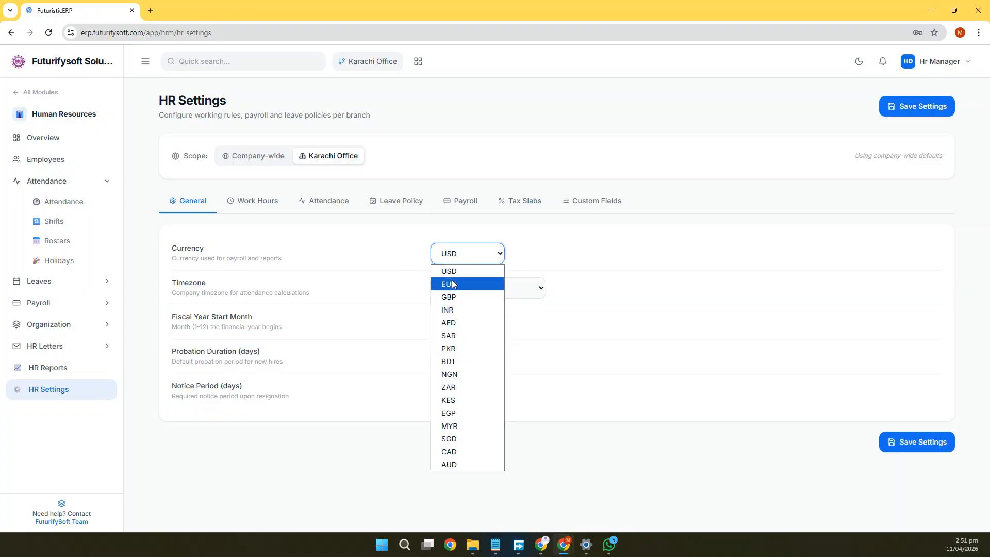
pyautogui.click(457, 349)
pyautogui.click(900, 441)
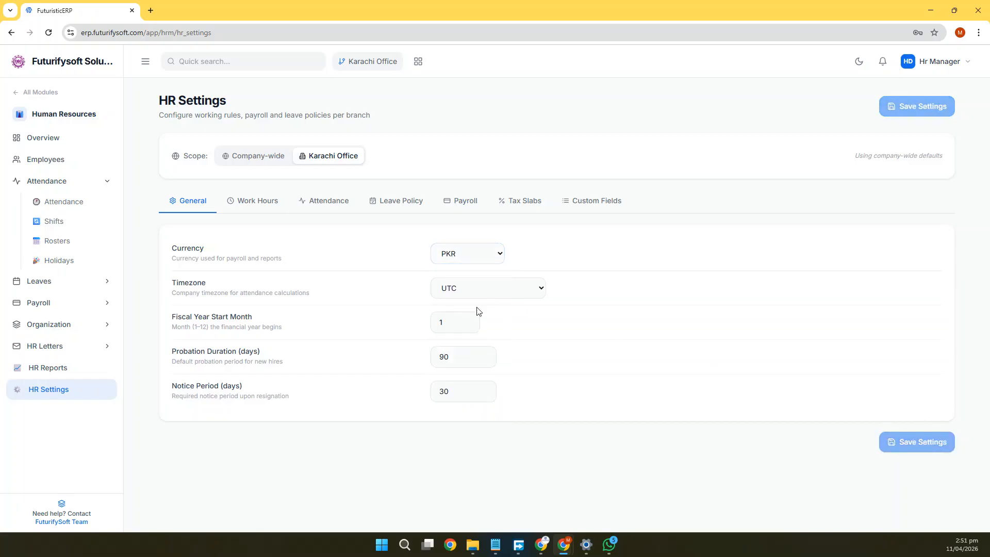
# Examine the Work Hours, Attendance, Leave Policy, Payroll, Tax Slabs and Custom Fields sections of the HR settings.
pyautogui.click(260, 206)
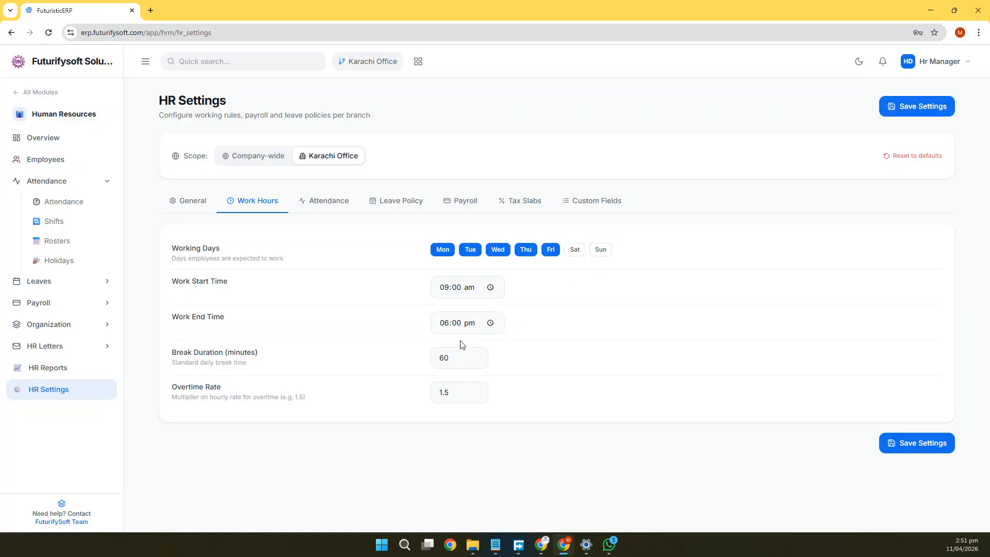
pyautogui.click(316, 200)
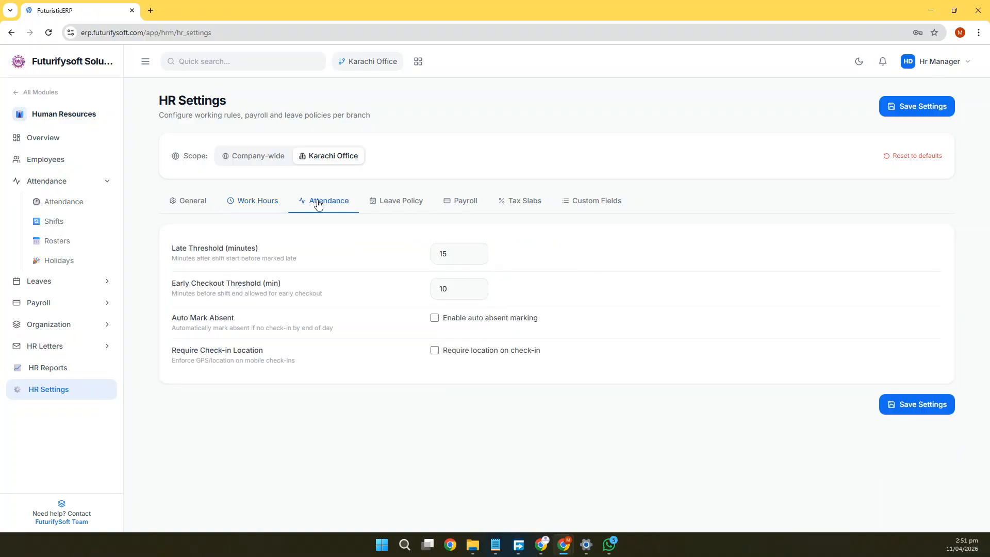
pyautogui.click(396, 202)
pyautogui.click(464, 201)
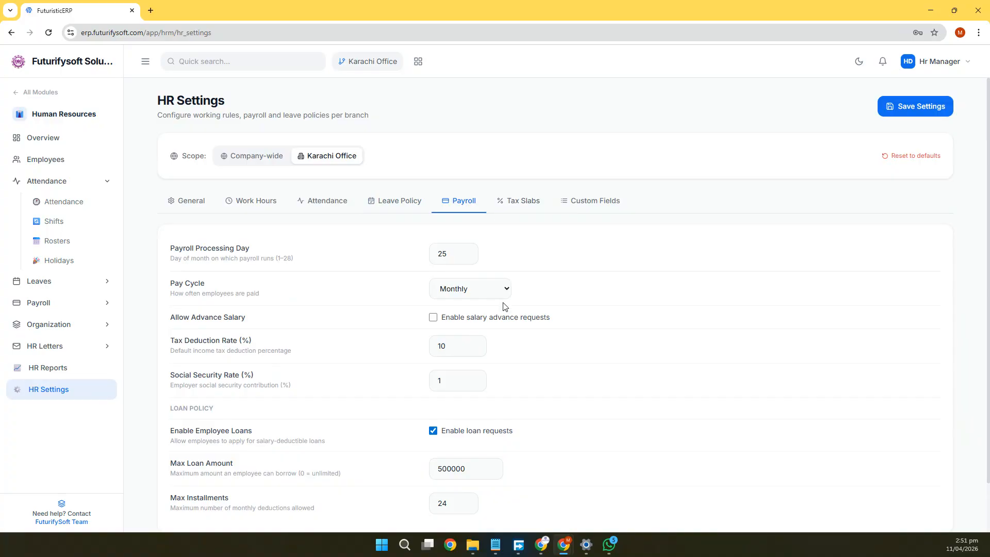
pyautogui.scroll(-1, 504, 305)
pyautogui.scroll(1, 504, 227)
pyautogui.click(529, 202)
pyautogui.click(593, 203)
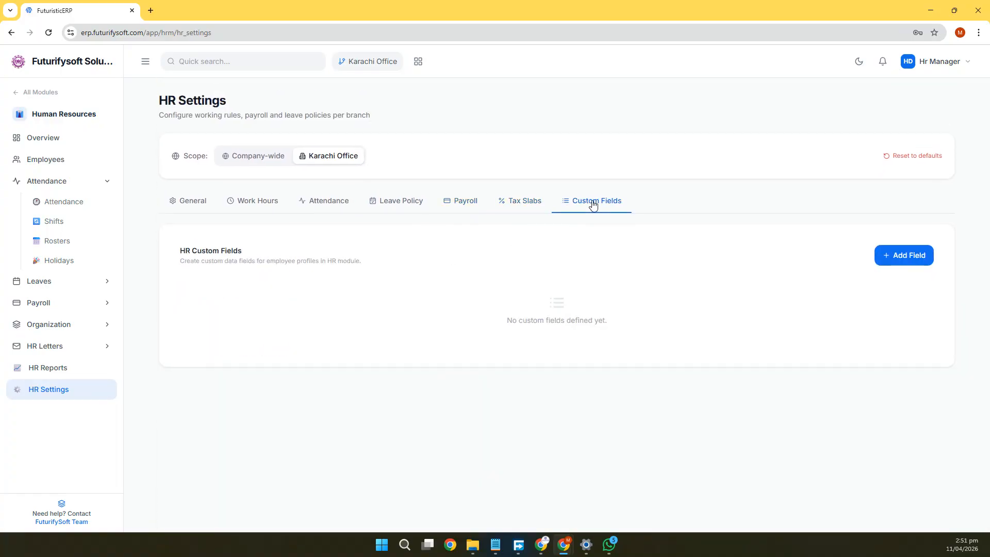
# Review the required fields in the employee import instructions, close them and export the employee list as CSV.
pyautogui.click(53, 162)
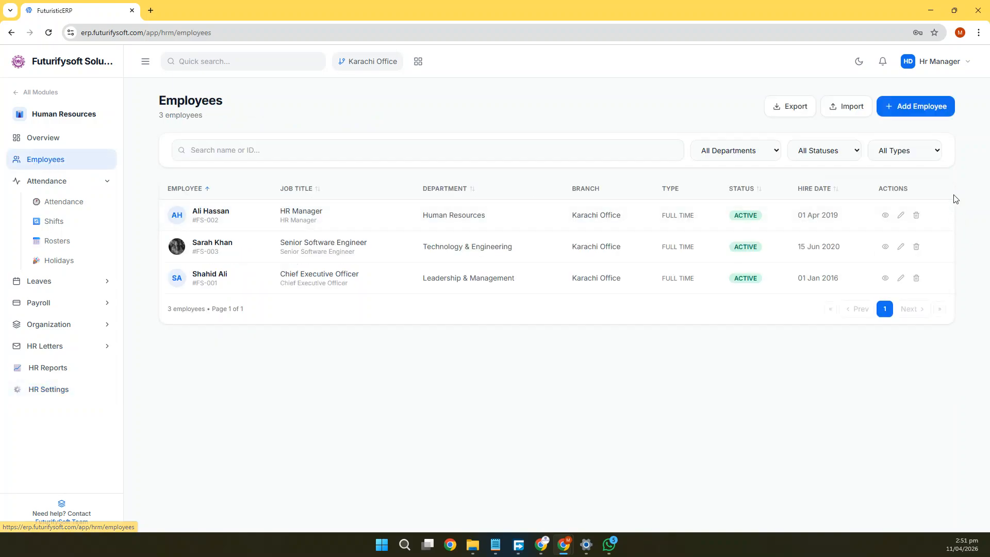
pyautogui.click(845, 109)
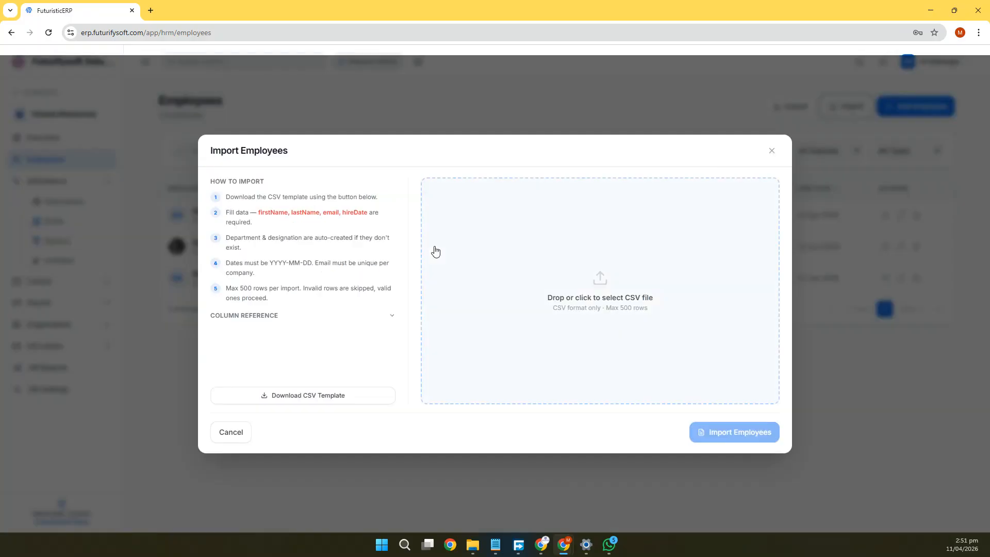
pyautogui.moveTo(263, 215); pyautogui.dragTo(253, 222)
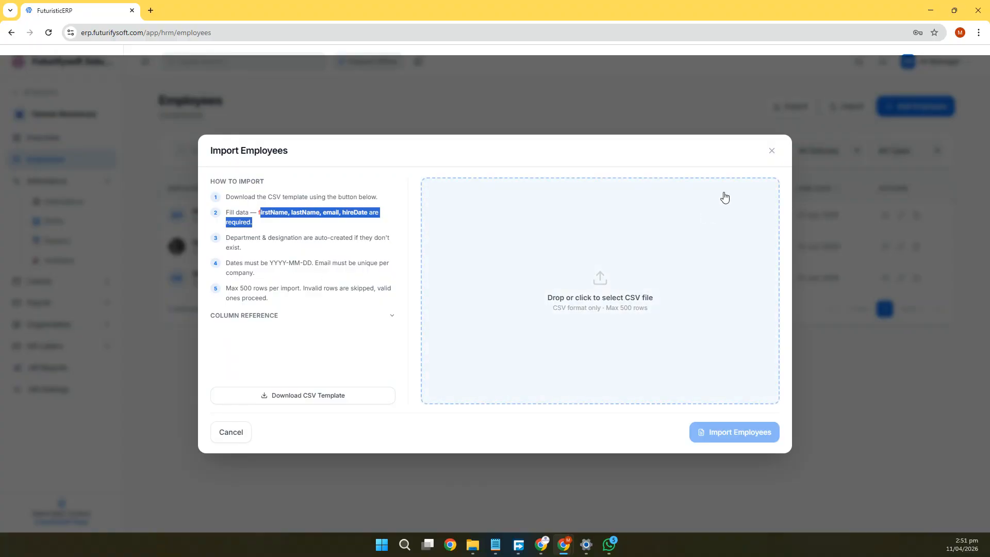
pyautogui.click(771, 151)
pyautogui.click(797, 115)
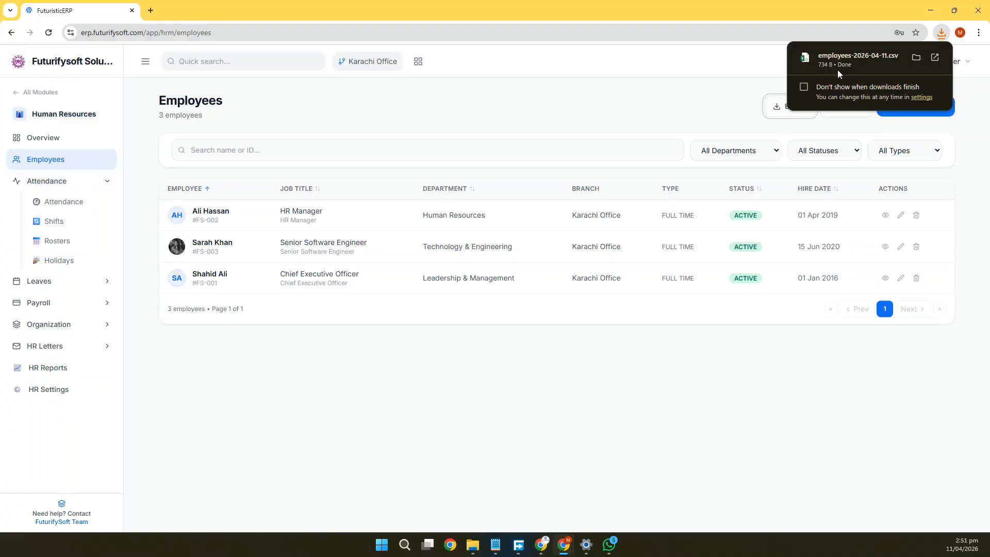
# Start a new employee record, enter the employee's first name, last name and e-mail, and proceed to the employment details.
pyautogui.click(915, 106)
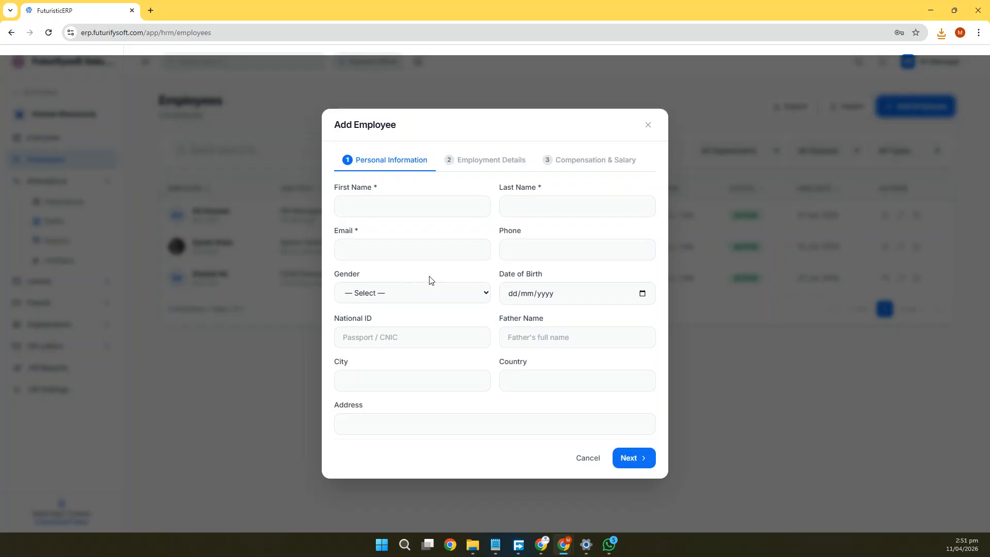
pyautogui.click(392, 207)
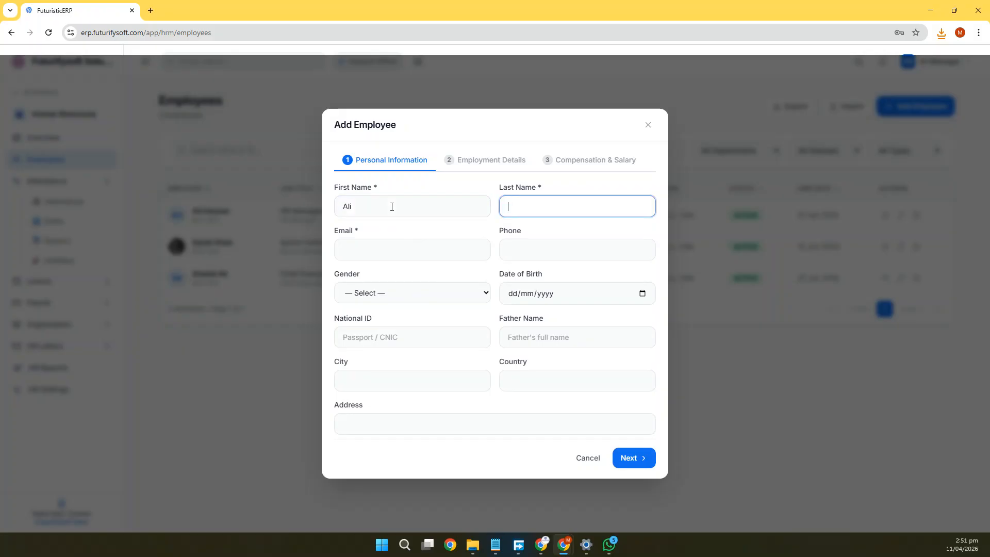
pyautogui.press('Tab')
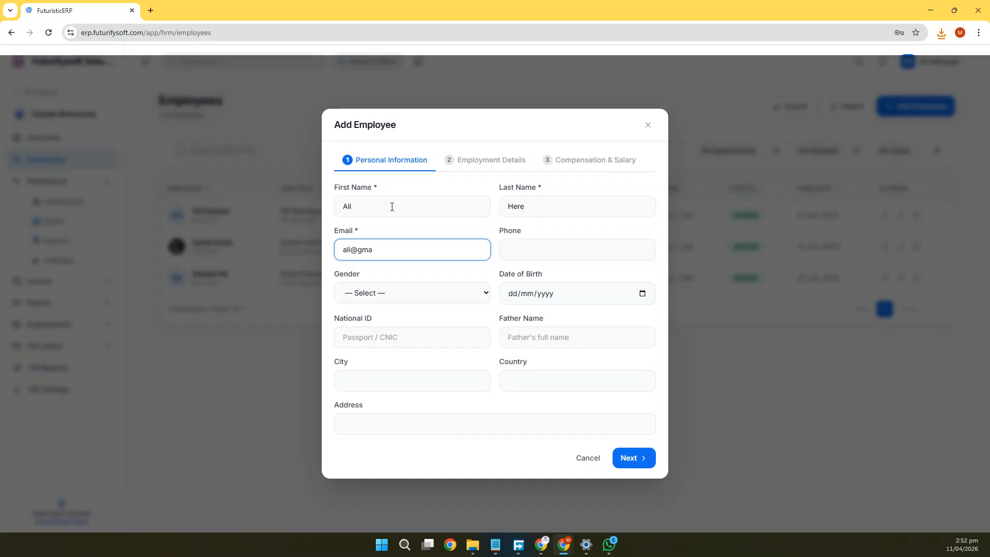
pyautogui.press('Tab')
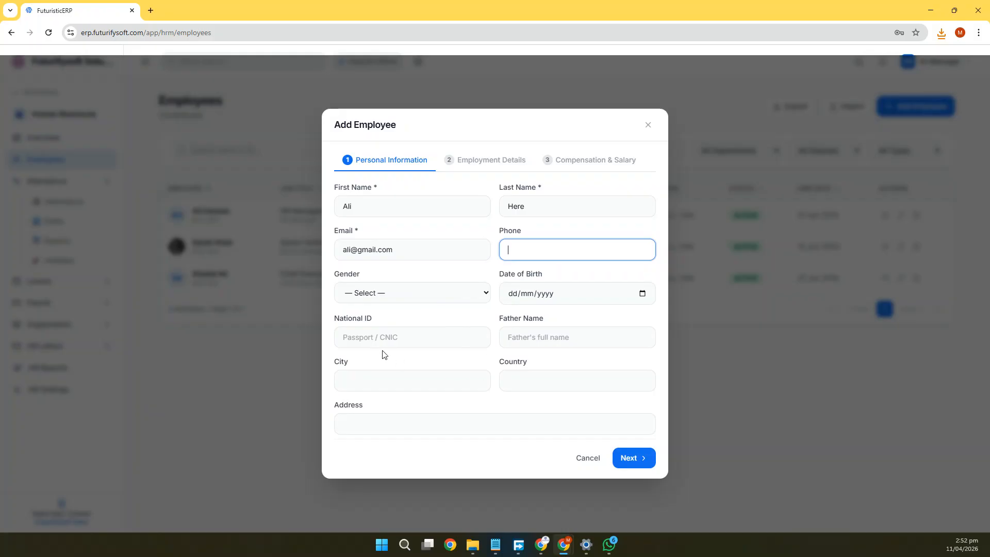
pyautogui.click(474, 168)
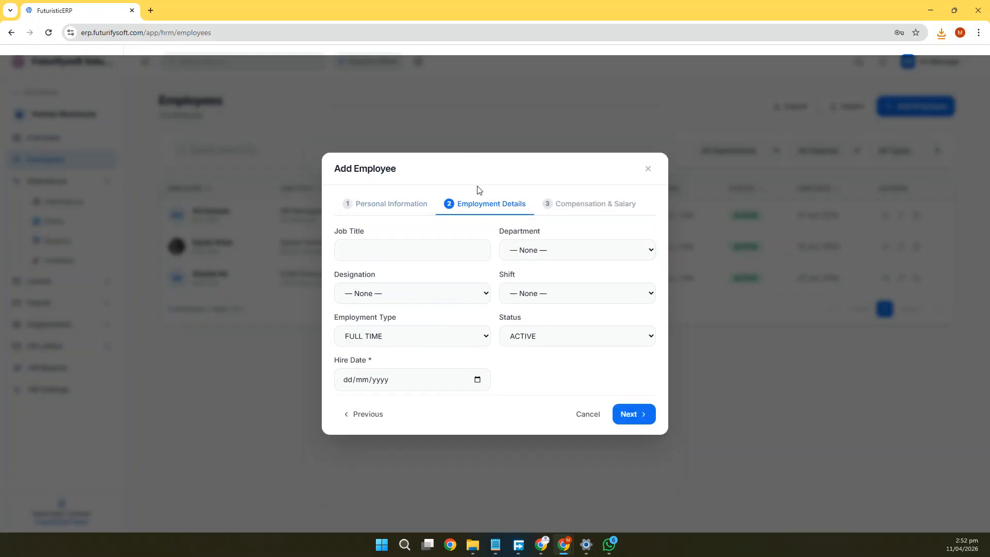
# Set the department to Finance & Accounts, the designation to Accountant and the hire date to 11/04/2026, and save the new employee.
pyautogui.click(522, 255)
pyautogui.click(531, 283)
pyautogui.click(391, 293)
pyautogui.click(382, 325)
pyautogui.click(554, 293)
pyautogui.click(553, 293)
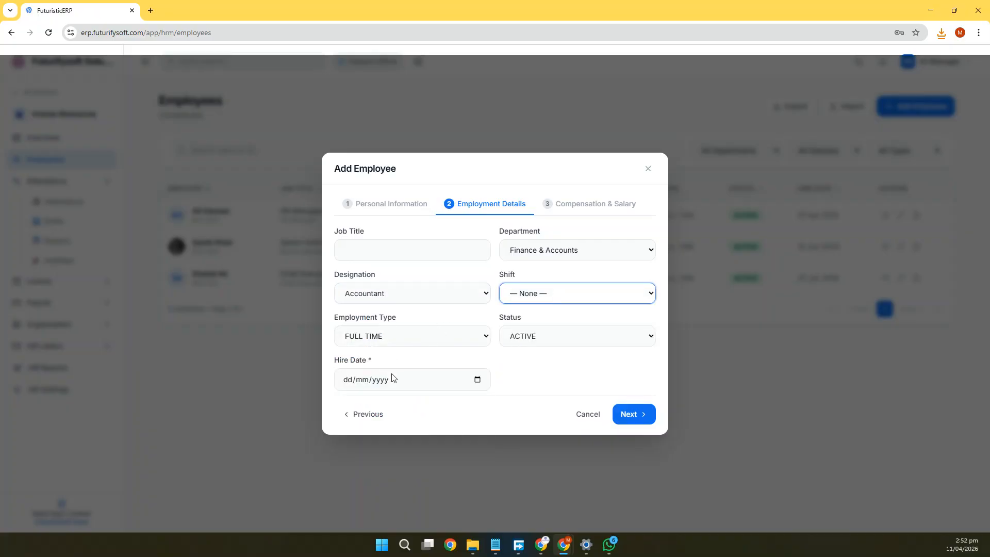
pyautogui.click(477, 379)
pyautogui.click(434, 284)
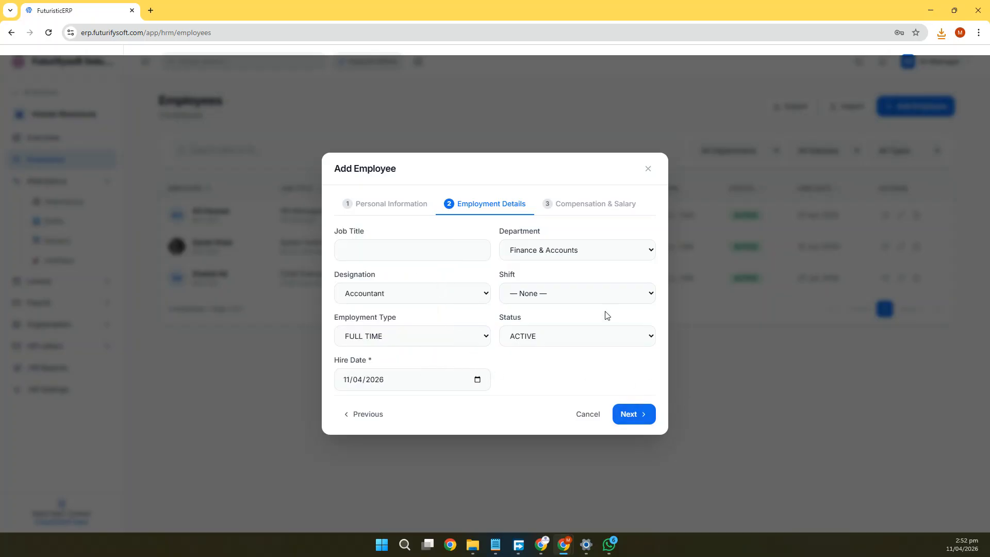
pyautogui.click(640, 414)
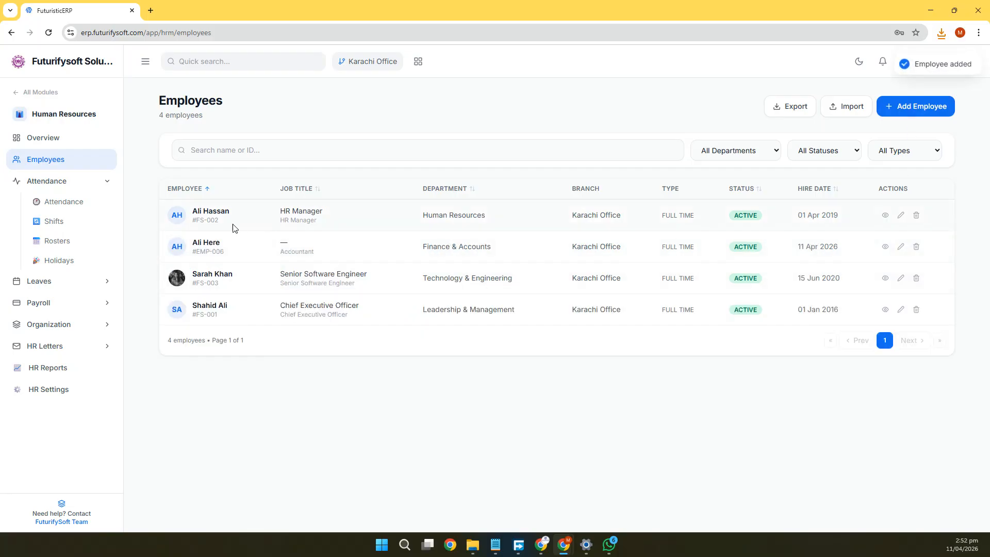
# Save an employment status change to ACTIVE for the HR Manager employee, giving "Active" as the reason.
pyautogui.click(884, 216)
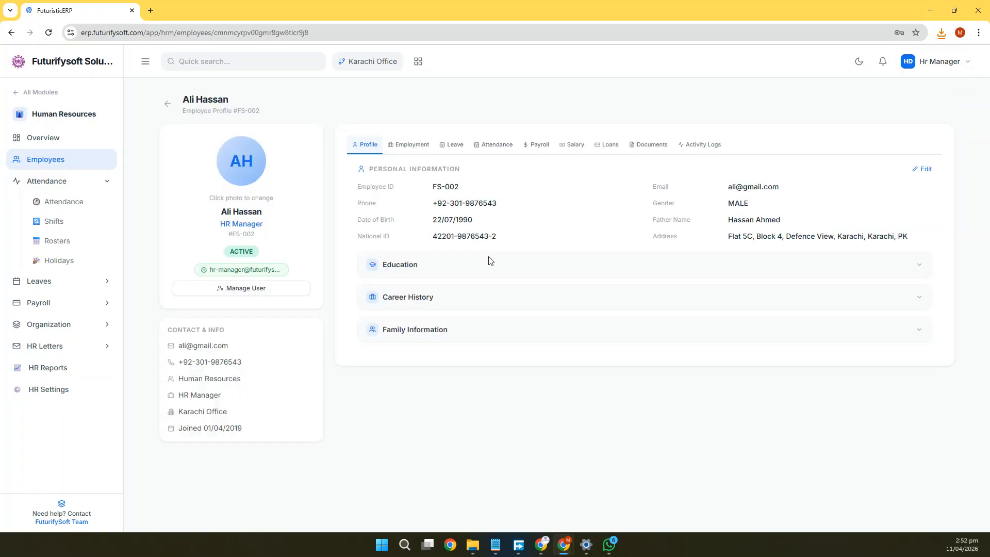
pyautogui.click(420, 150)
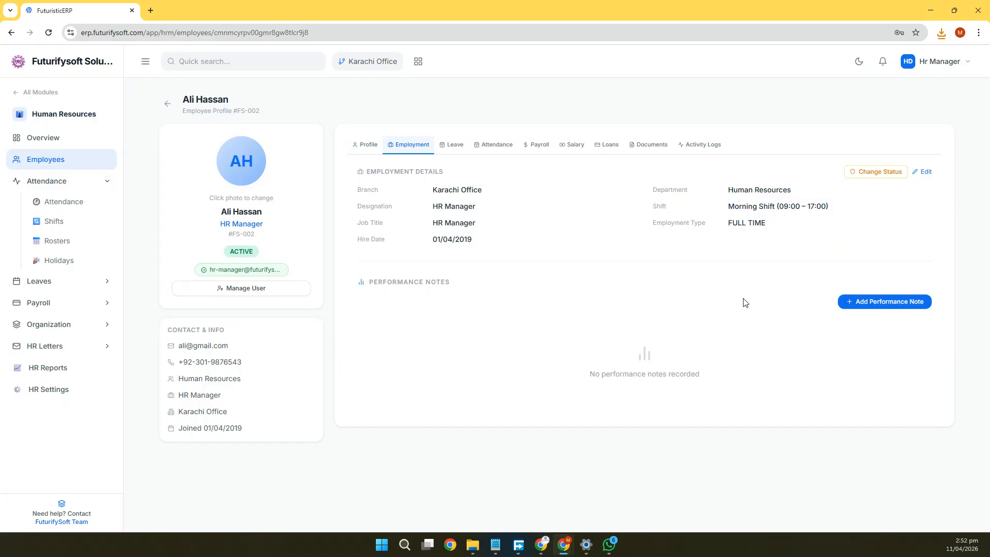
pyautogui.click(868, 172)
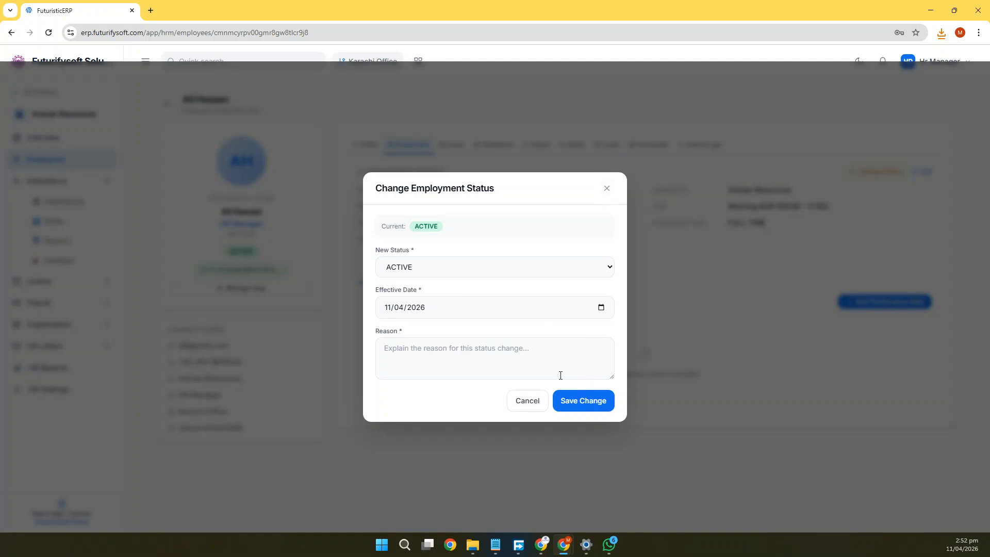
pyautogui.click(490, 351)
pyautogui.write('Hew')
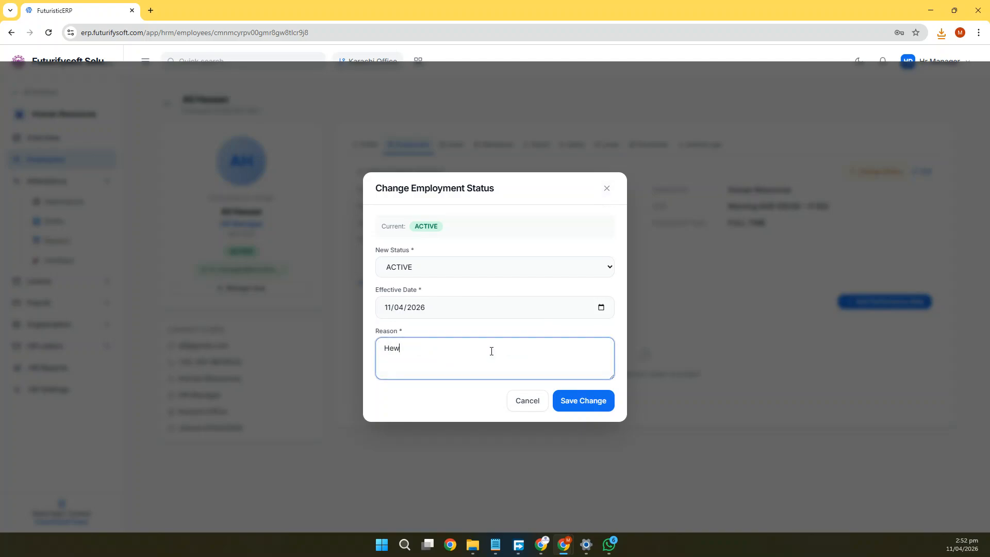
pyautogui.press('BackSpace')
pyautogui.write('A')
pyautogui.click(591, 401)
# Examine the effective date and the previous and new statuses in the employee's status change history.
pyautogui.moveTo(487, 468); pyautogui.dragTo(332, 481)
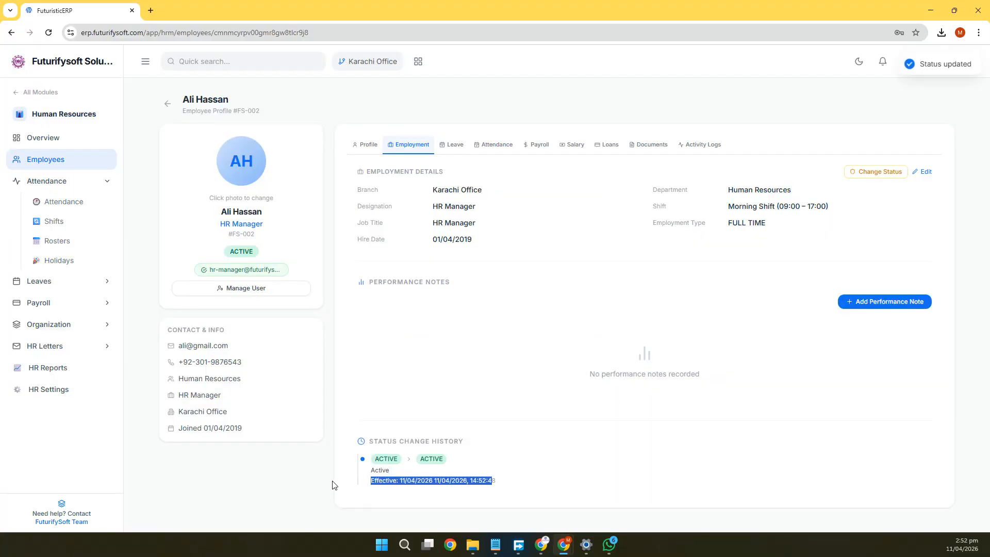
pyautogui.doubleClick(391, 461)
pyautogui.doubleClick(431, 459)
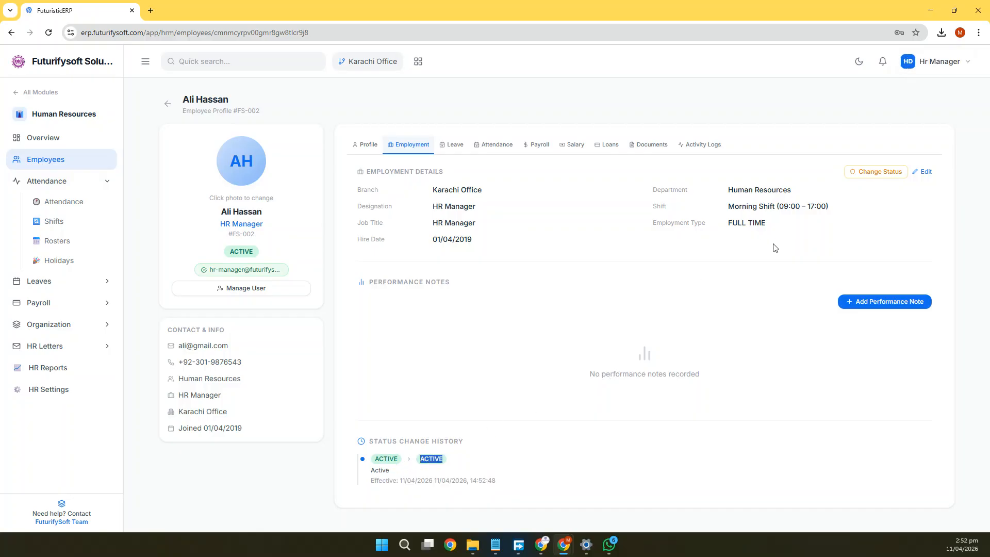
# Review the employee's 2026 leave balances, the leave allocation form and the leave requests without changing the allocation.
pyautogui.click(453, 145)
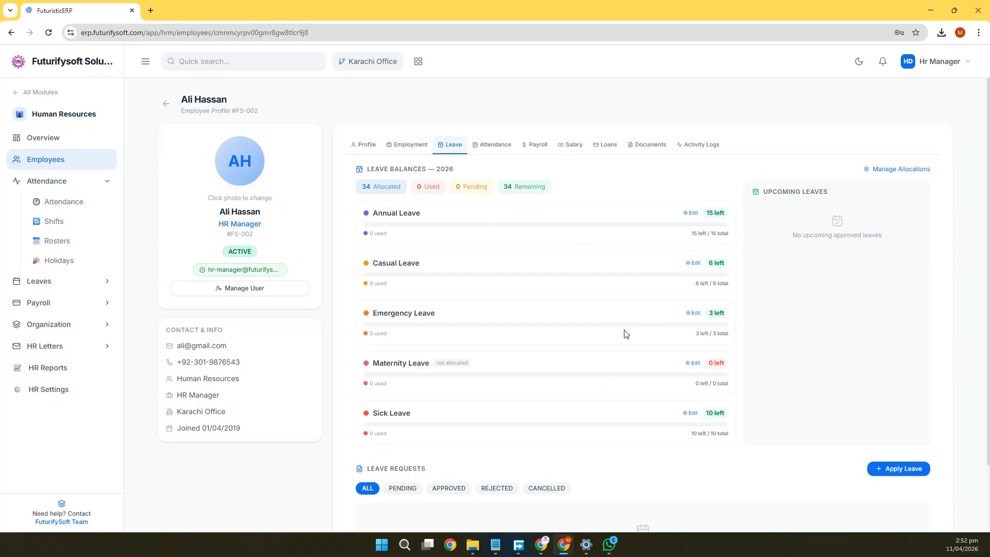
pyautogui.click(886, 170)
pyautogui.click(417, 292)
pyautogui.click(416, 292)
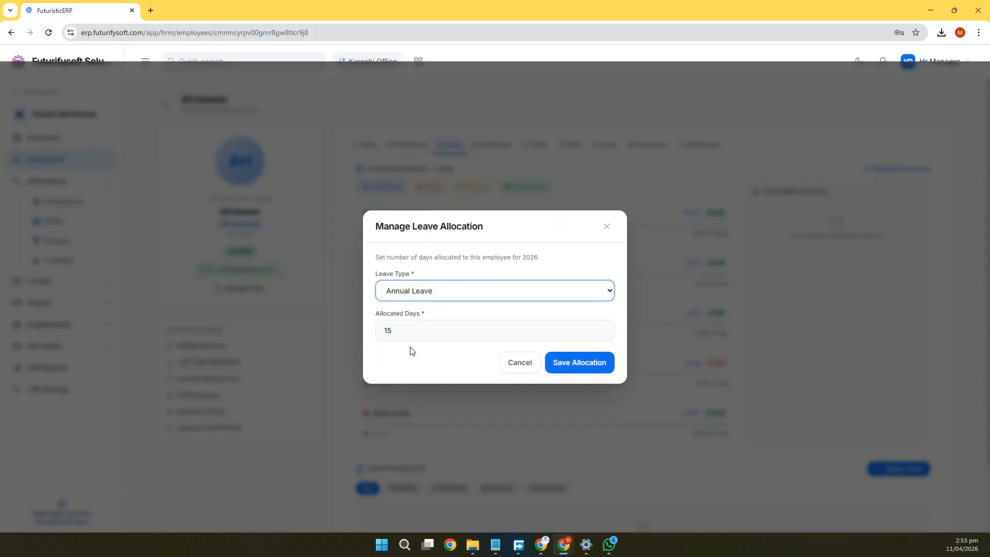
pyautogui.click(607, 226)
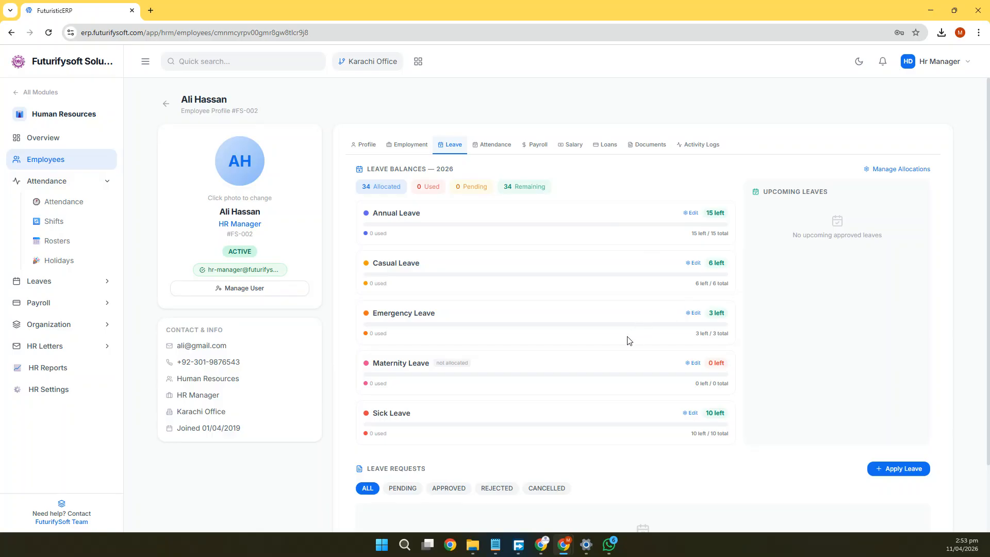
pyautogui.scroll(-2, 619, 340)
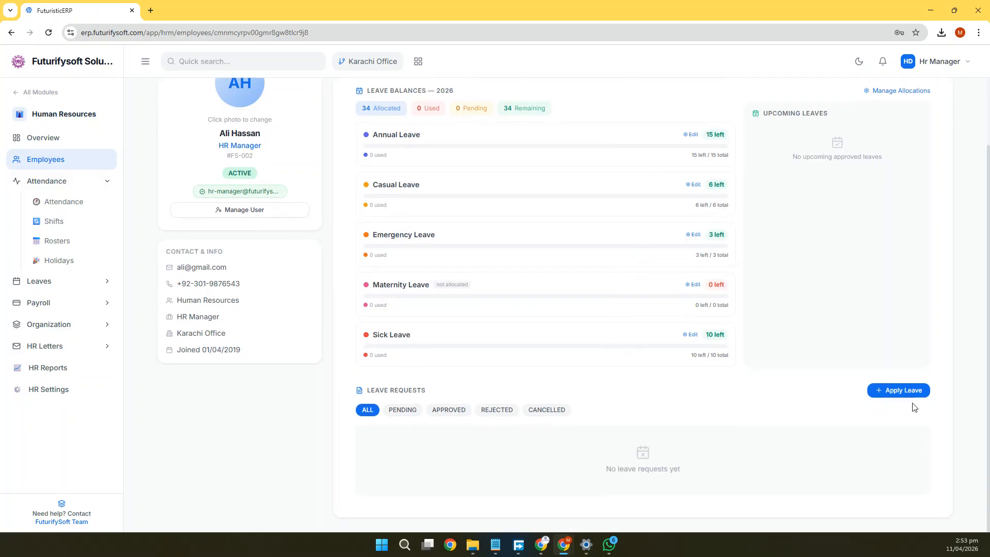
pyautogui.scroll(2, 513, 391)
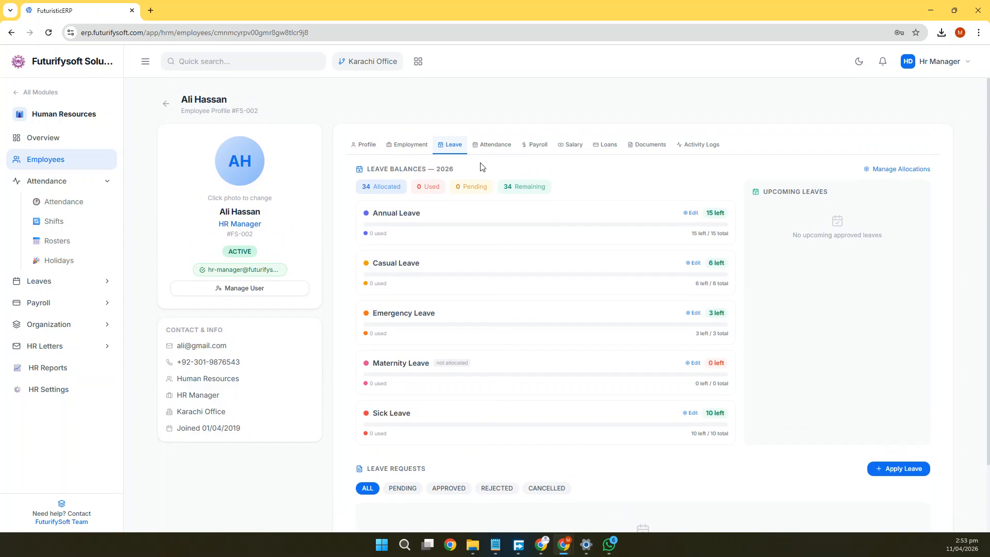
# Review the employee's attendance and payroll compensation, inspect the editable compensation fields, and discard the edit.
pyautogui.click(494, 144)
pyautogui.click(547, 151)
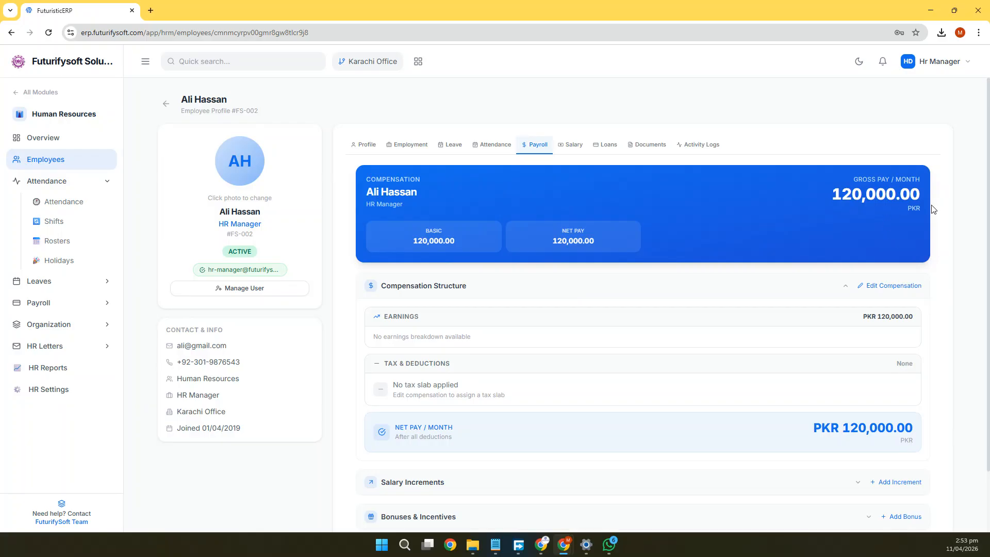
pyautogui.scroll(-1, 814, 278)
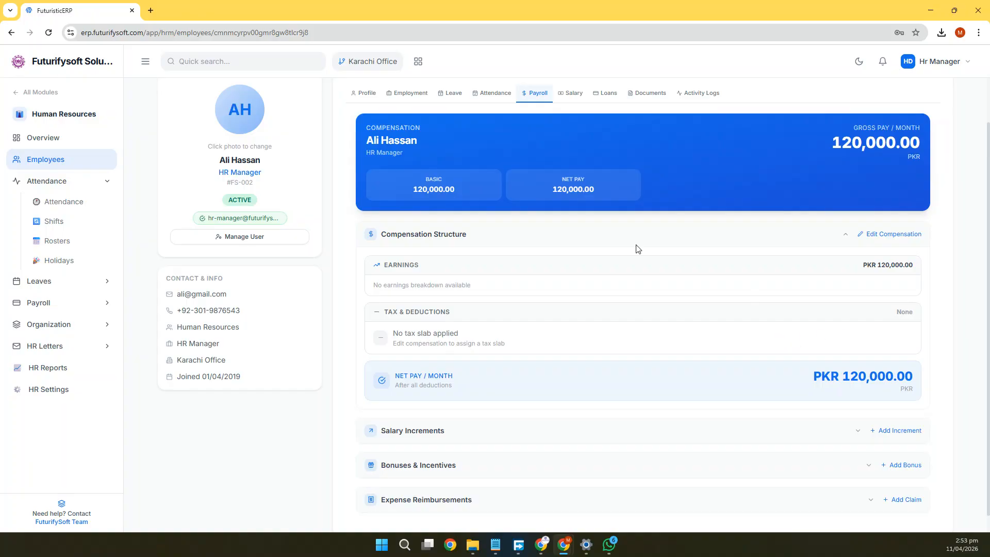
pyautogui.click(889, 238)
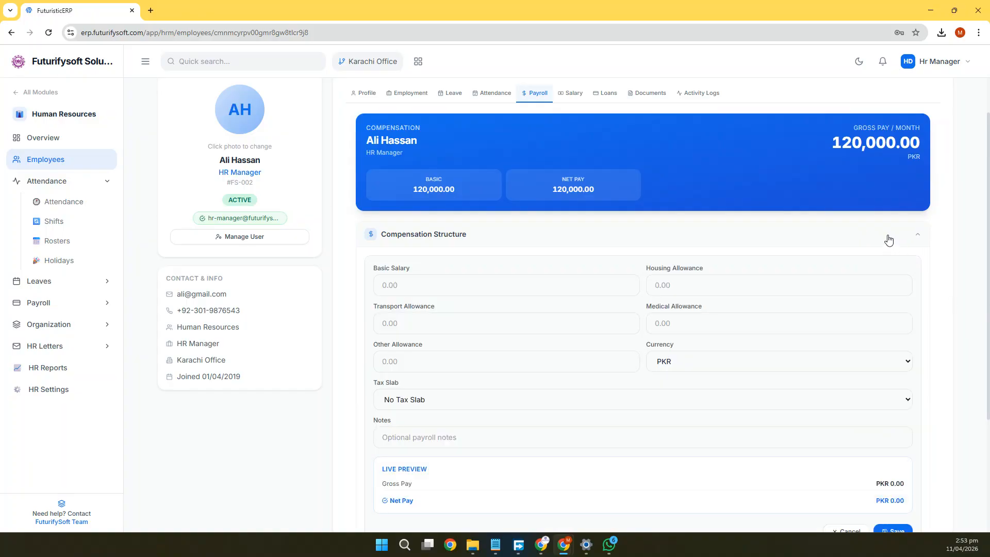
pyautogui.scroll(-1, 466, 302)
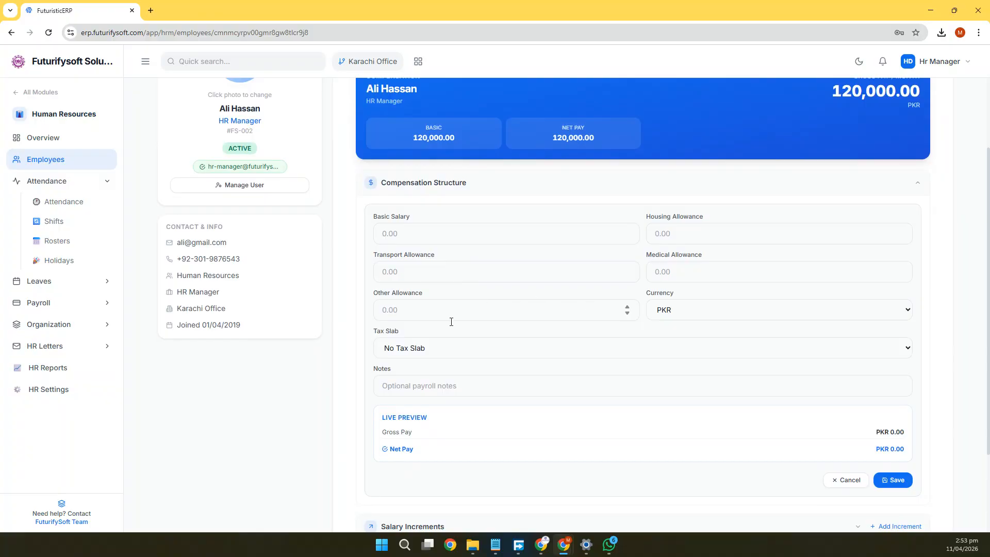
pyautogui.click(850, 480)
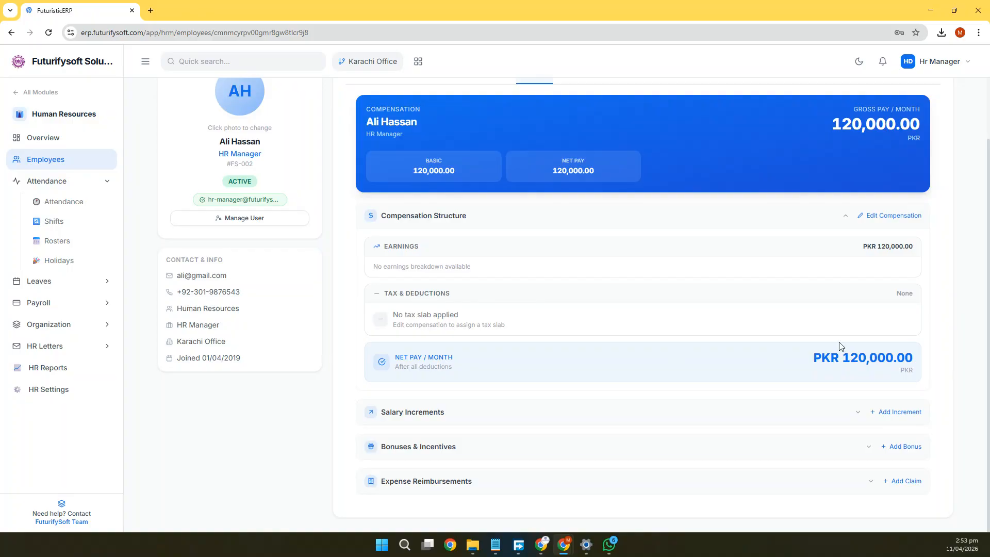
# Record a salary increment for the employee with a new basic salary of 130,000, keeping the effective date 11/04/2026.
pyautogui.click(440, 413)
pyautogui.scroll(-1, 513, 394)
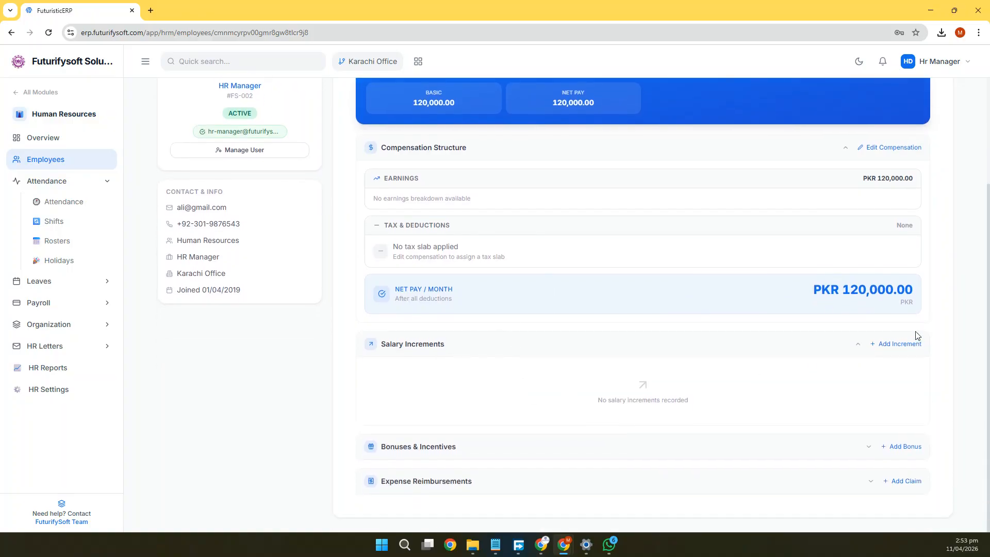
pyautogui.click(903, 350)
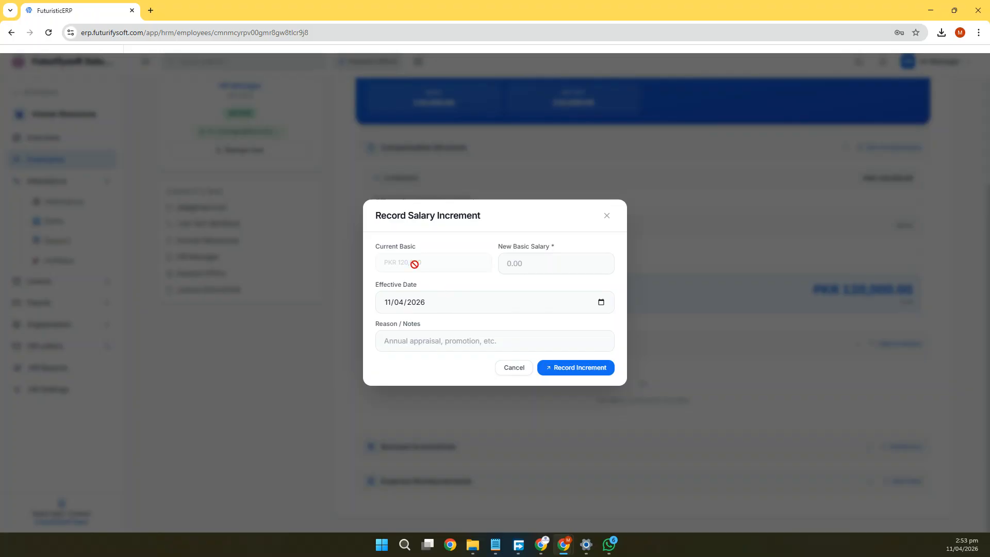
pyautogui.click(544, 263)
pyautogui.write('12')
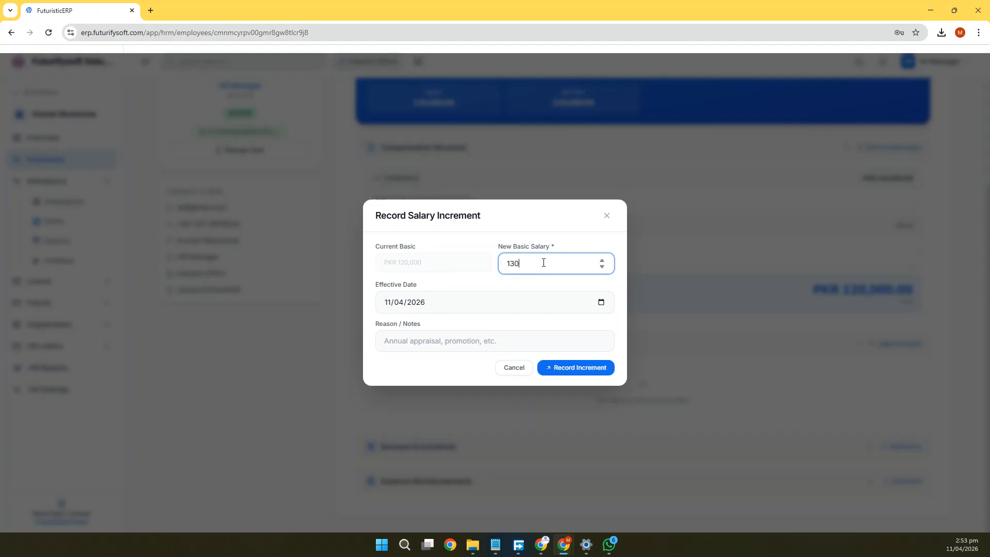
pyautogui.click(579, 368)
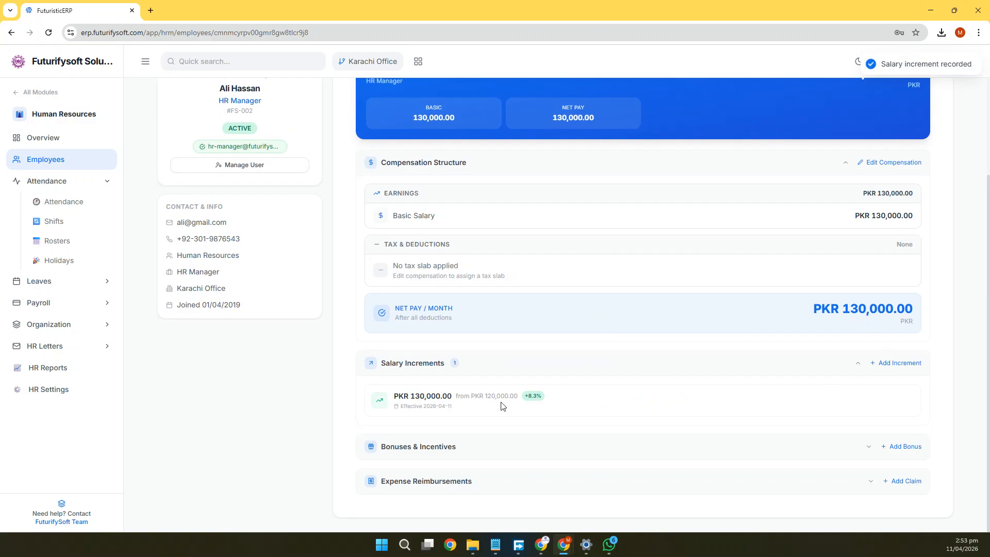
# Examine the recorded salary increment's percentage, previous salary and new salary.
pyautogui.moveTo(524, 400); pyautogui.dragTo(542, 399)
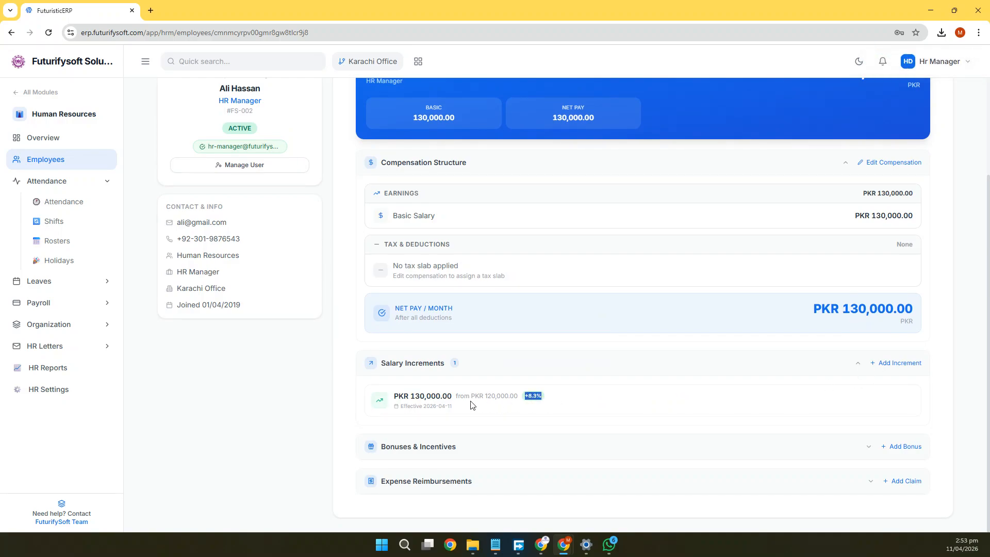
pyautogui.moveTo(454, 400); pyautogui.dragTo(522, 400)
pyautogui.moveTo(399, 396); pyautogui.dragTo(459, 403)
pyautogui.click(457, 406)
# View the employee's bonuses and incentives, inspect the new bonus form, and close it without adding a bonus.
pyautogui.click(537, 447)
pyautogui.scroll(-1, 722, 418)
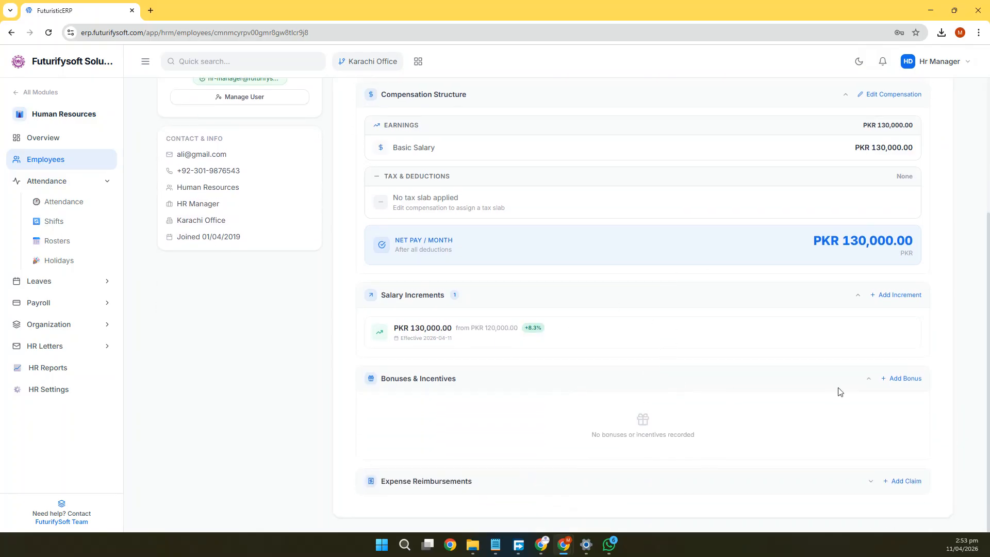
pyautogui.click(906, 379)
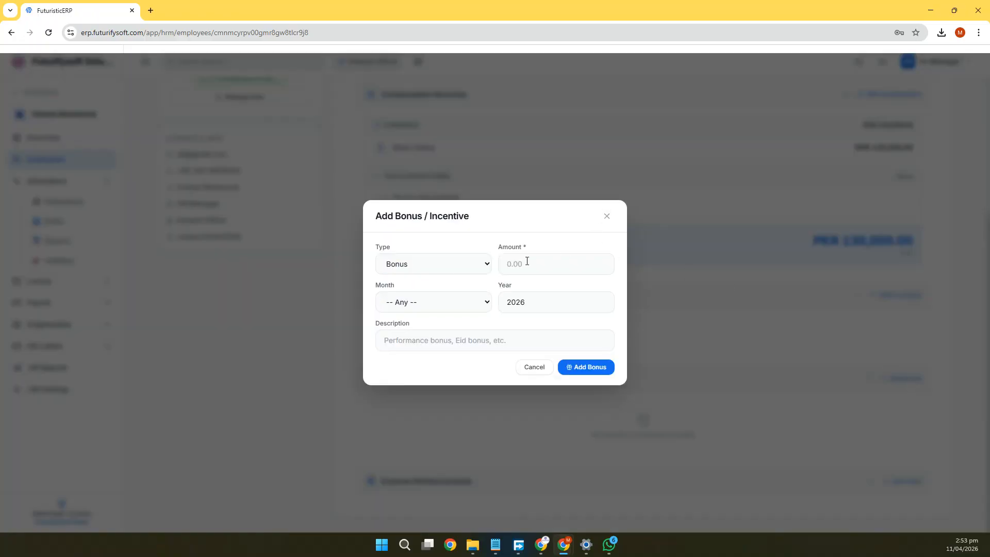
pyautogui.click(606, 217)
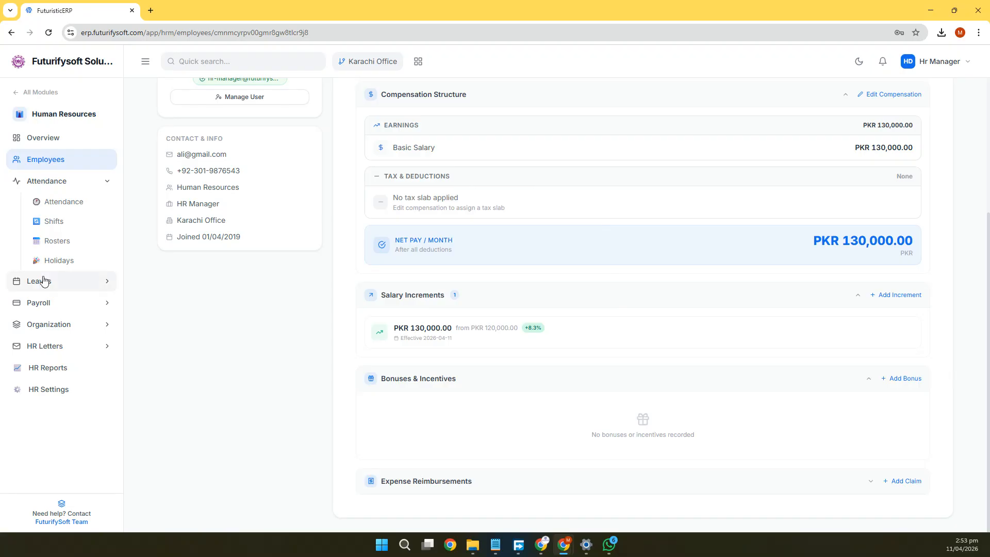
# Review the employee's January 2025 salary record with its payslip options, and the employee's loans.
pyautogui.scroll(4, 637, 330)
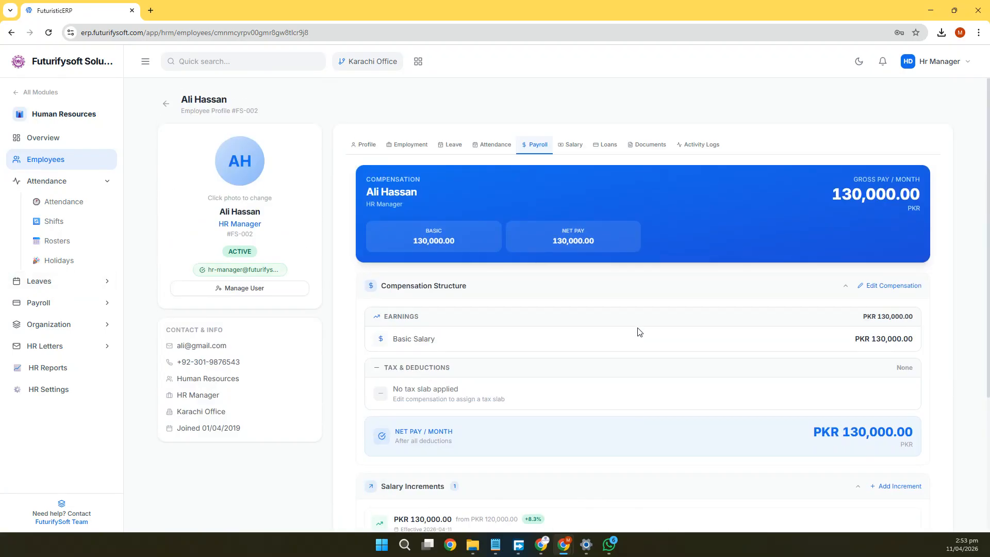
pyautogui.click(575, 151)
pyautogui.click(905, 262)
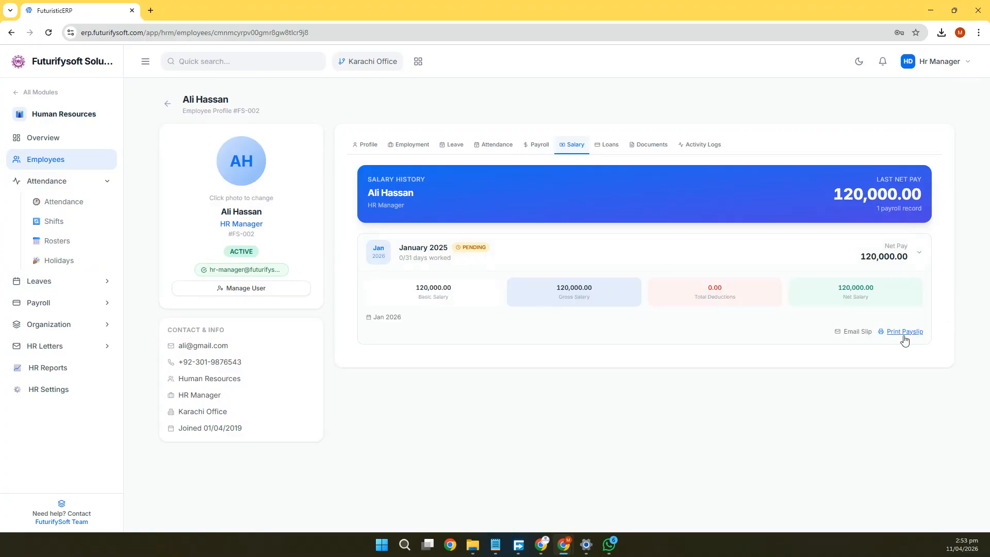
pyautogui.click(598, 147)
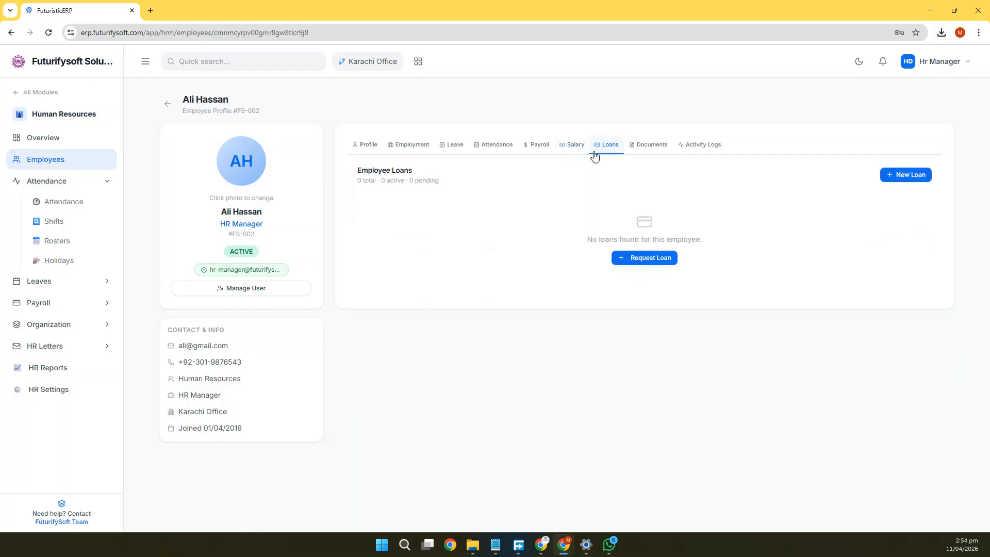
# Issue an offer letter from the employee's documents using the Employee Offer Letter template, with the Chief Technology Officer as signatory.
pyautogui.click(652, 146)
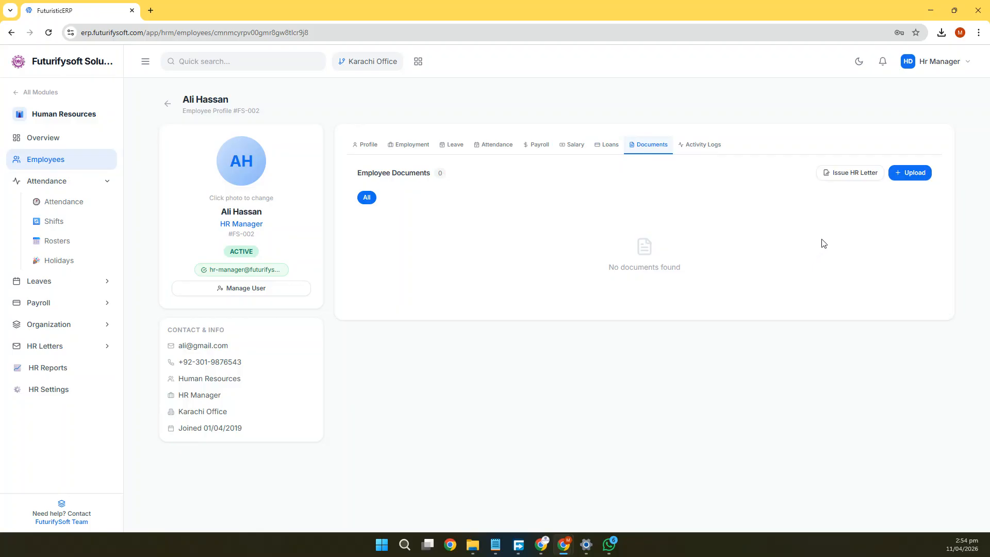
pyautogui.click(853, 177)
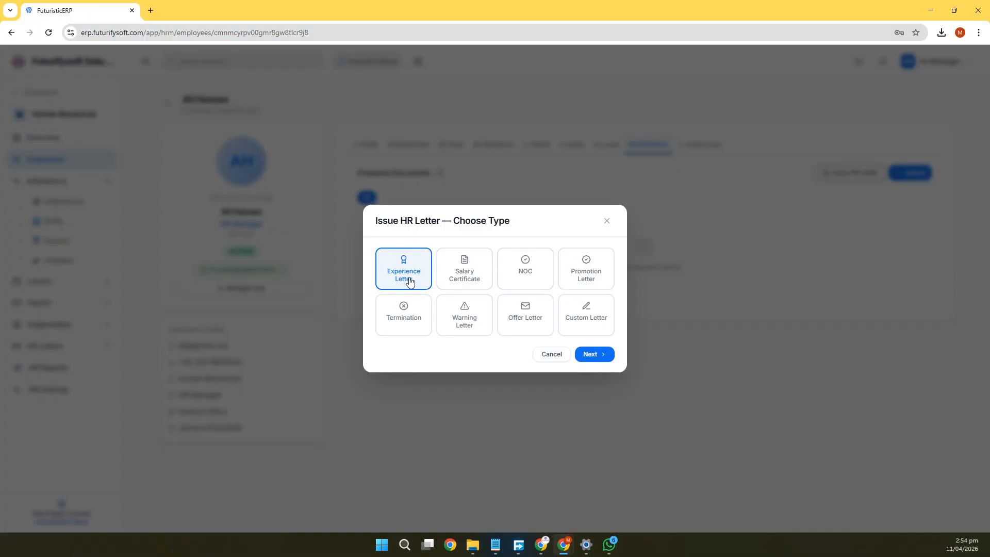
pyautogui.click(521, 314)
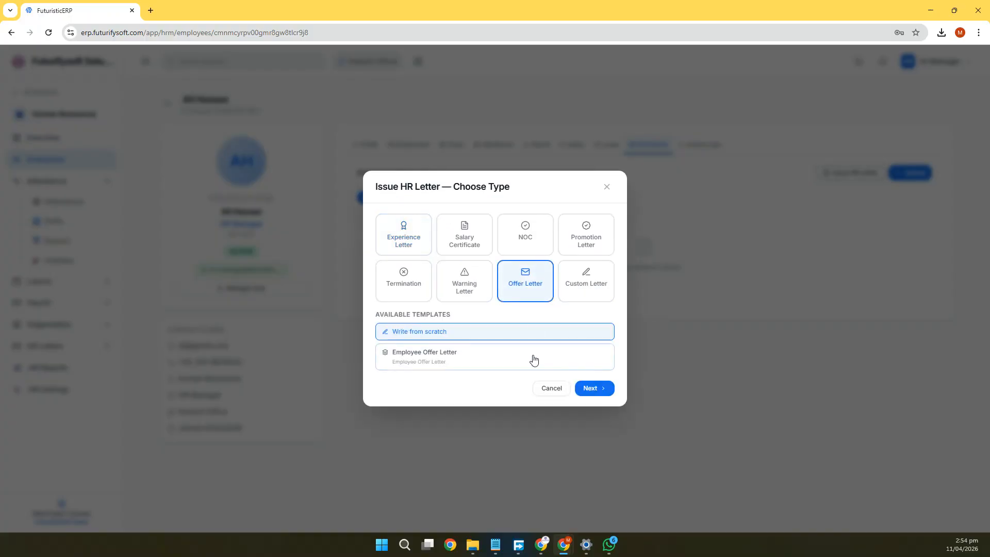
pyautogui.click(434, 362)
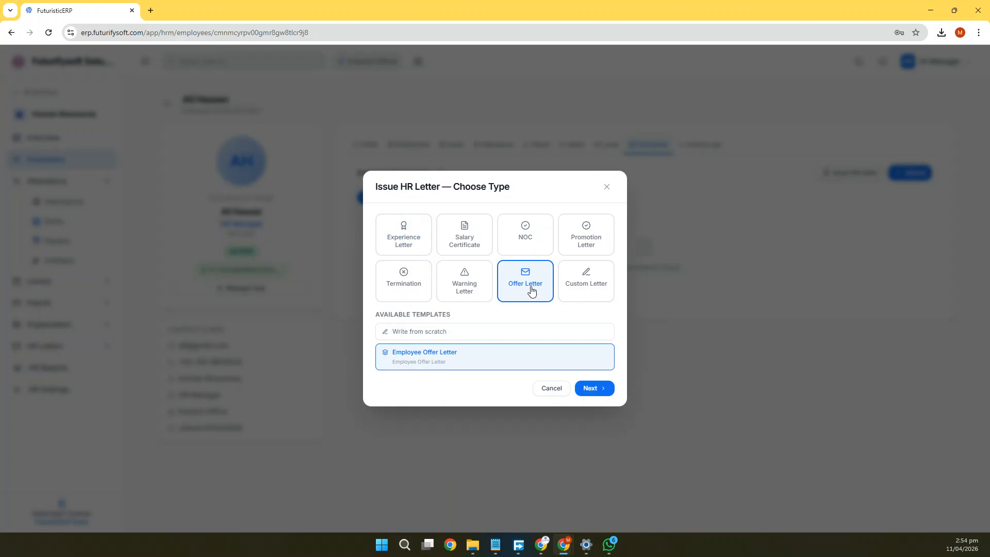
pyautogui.click(601, 390)
pyautogui.click(447, 417)
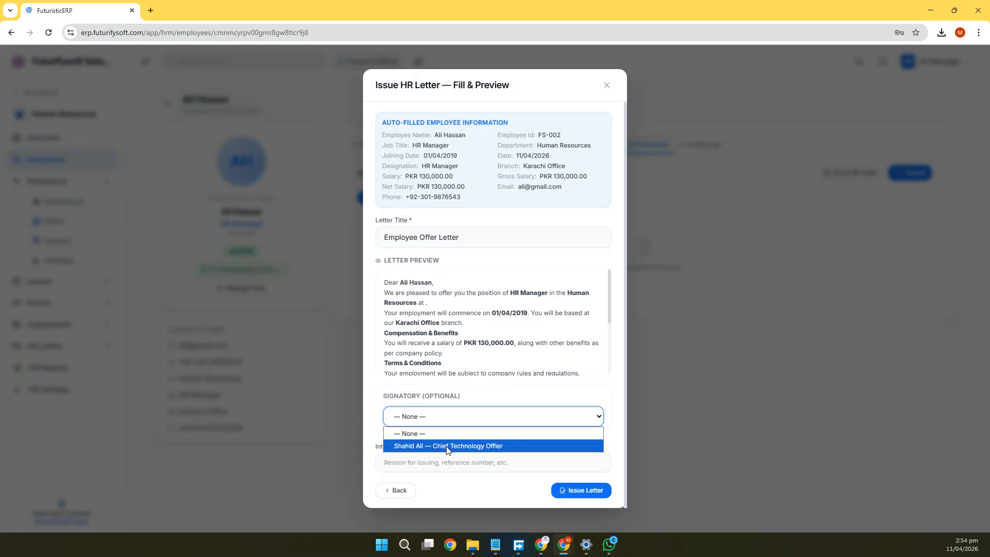
pyautogui.click(448, 444)
pyautogui.scroll(-1, 438, 415)
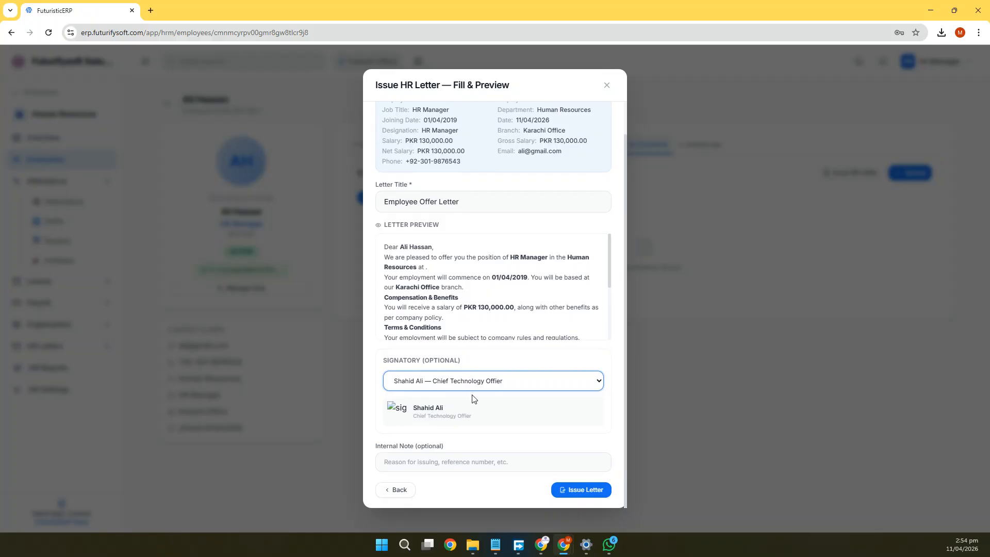
pyautogui.click(590, 495)
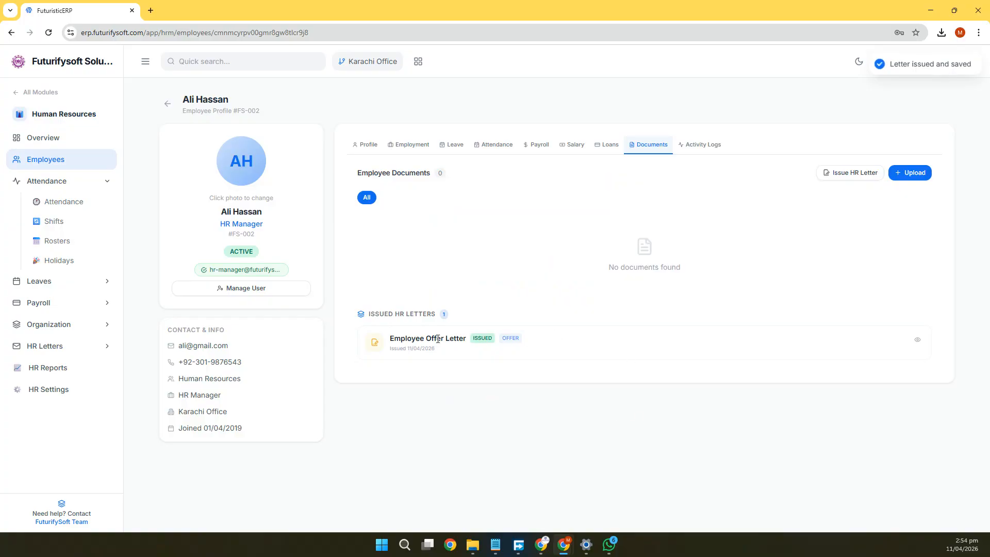
# Read through the issued Employee Offer Letter, including its terms, signature block and delivery options, and close it.
pyautogui.click(917, 338)
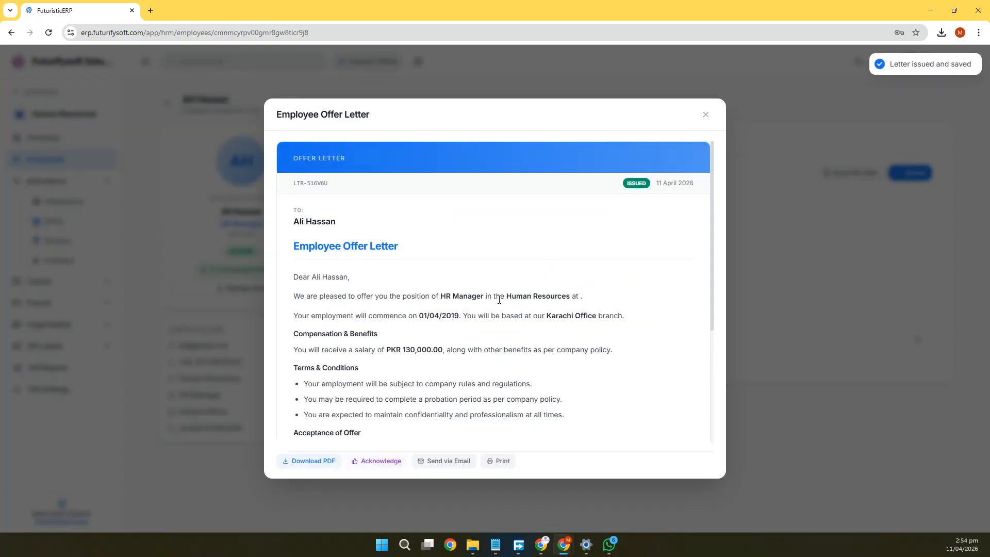
pyautogui.scroll(-4, 498, 299)
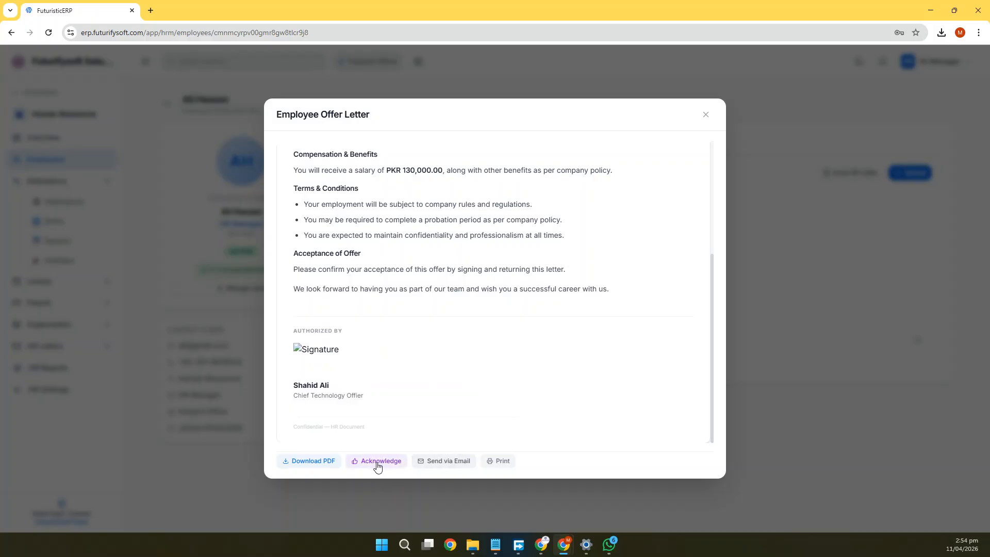
pyautogui.scroll(4, 451, 389)
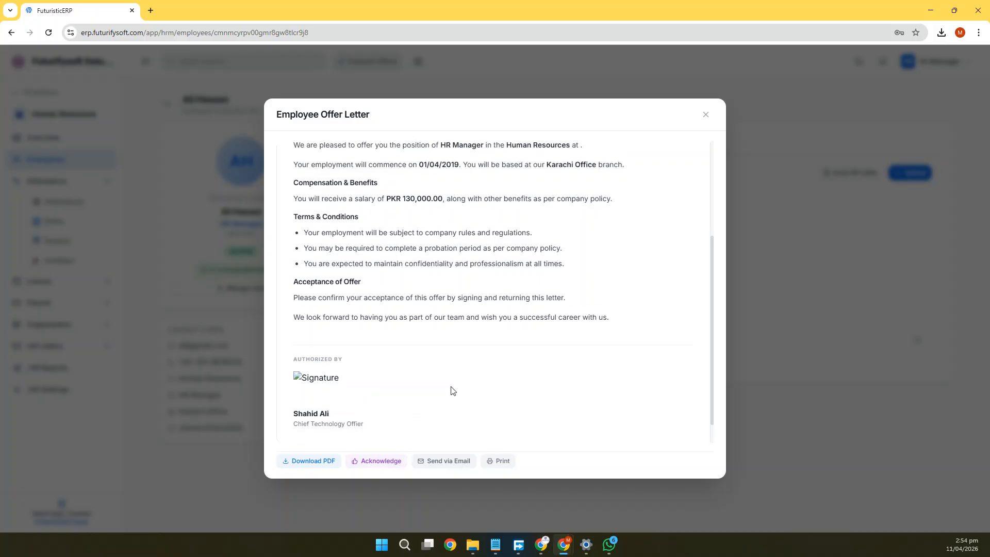
pyautogui.scroll(-4, 471, 358)
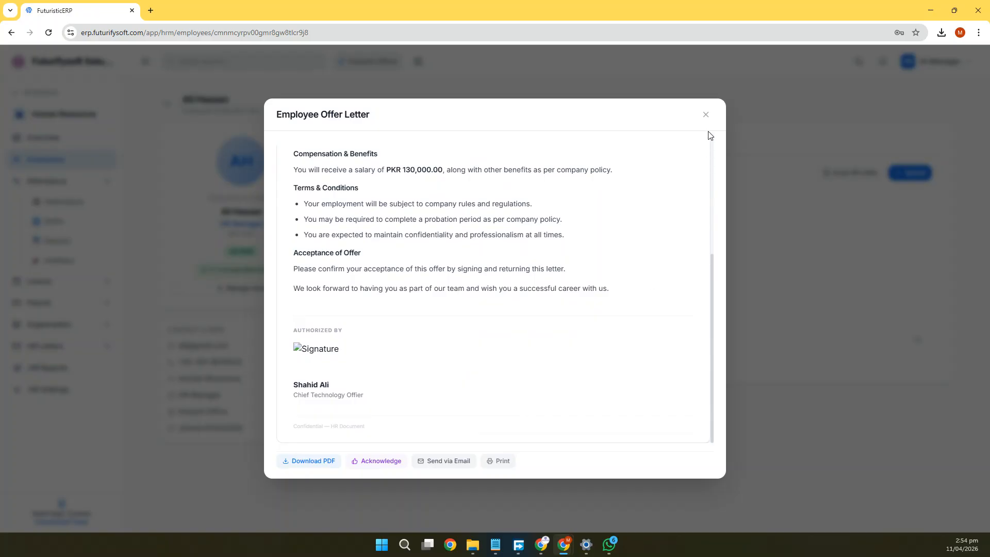
pyautogui.click(706, 115)
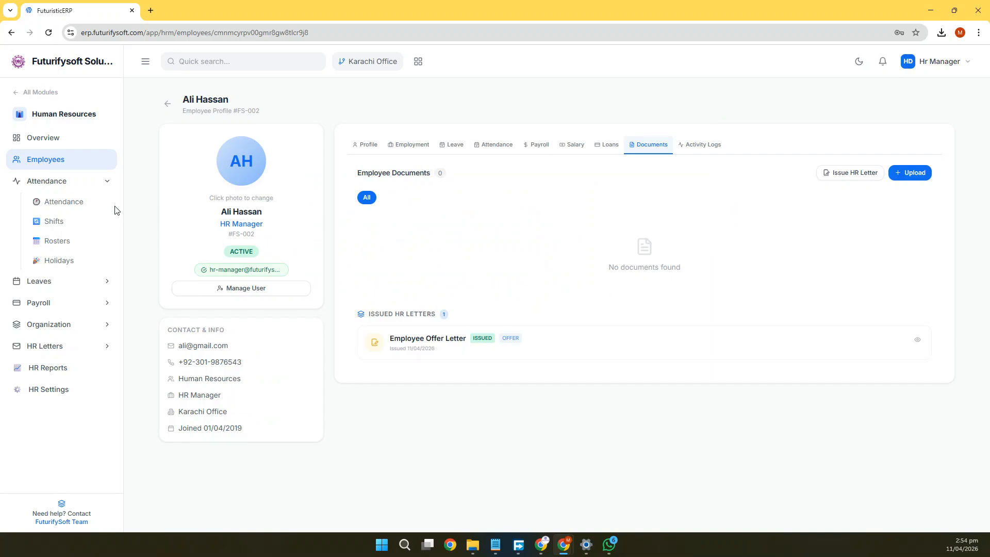
# Open the attendance records, read the CSV import instructions including the required columns, and cancel the import.
pyautogui.click(66, 206)
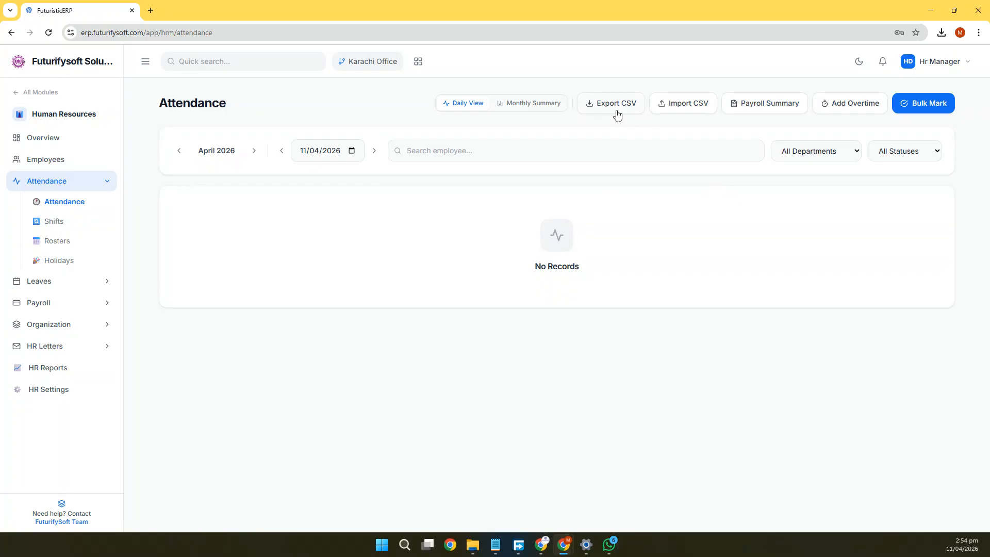
pyautogui.click(685, 109)
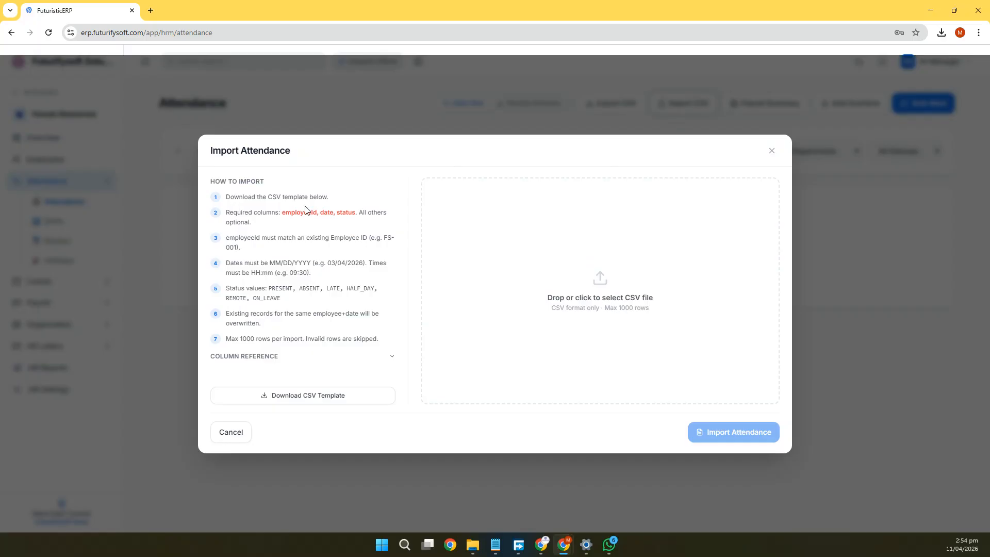
pyautogui.moveTo(285, 213); pyautogui.dragTo(343, 214)
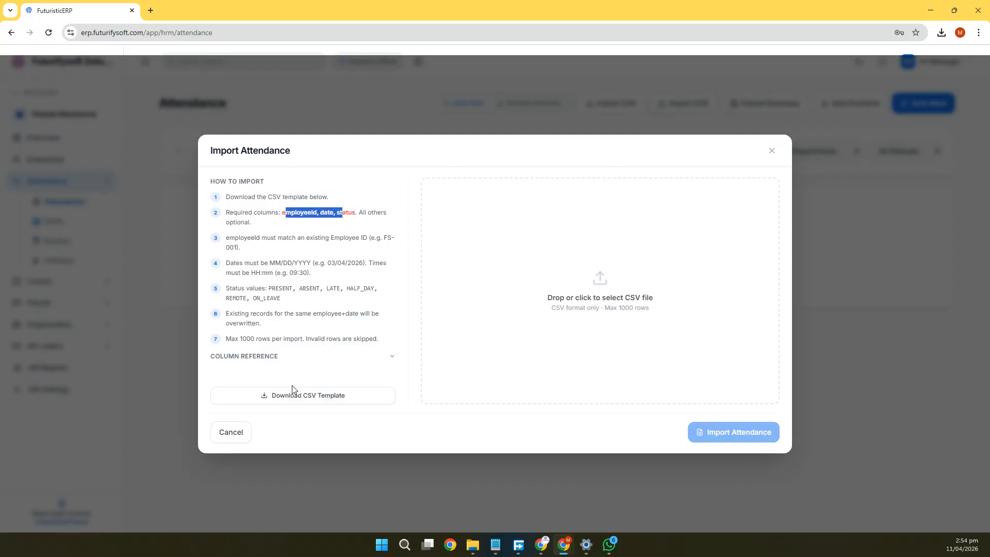
pyautogui.click(239, 428)
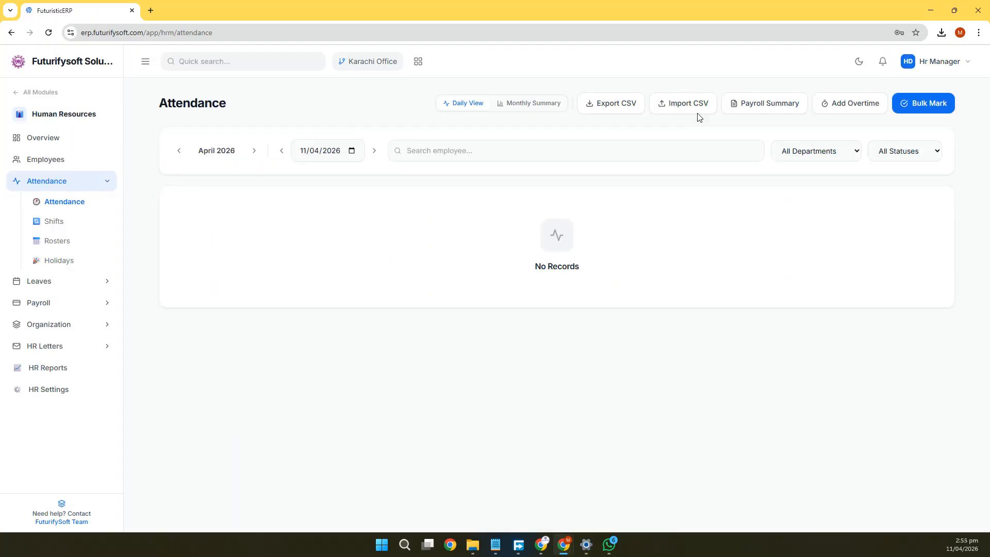
# Prepare a bulk attendance mark for 11/04/2026 with status ABSENT, selecting the employee in Finance & Accounts.
pyautogui.click(917, 104)
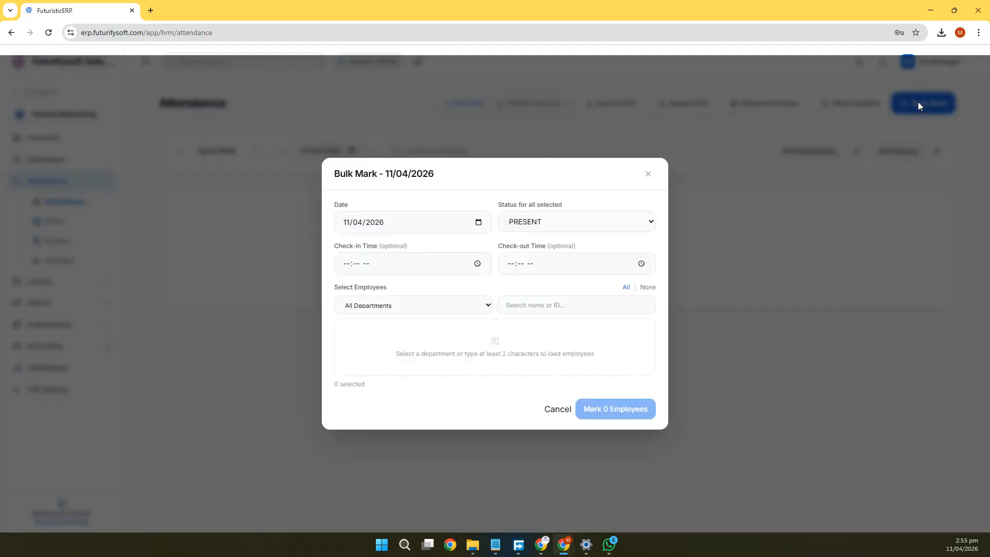
pyautogui.click(592, 224)
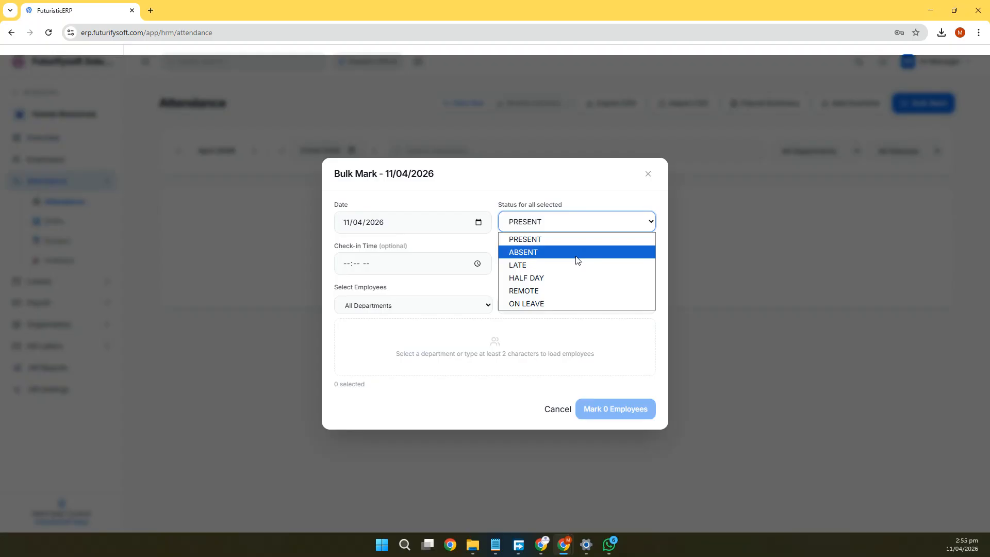
pyautogui.click(372, 268)
pyautogui.click(585, 235)
pyautogui.click(567, 223)
pyautogui.click(567, 250)
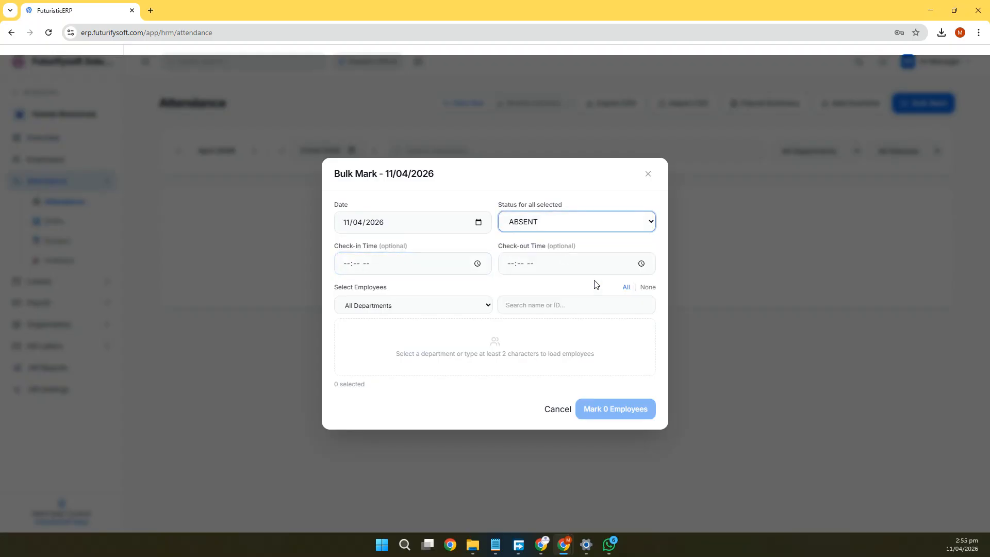
pyautogui.click(391, 306)
pyautogui.click(388, 332)
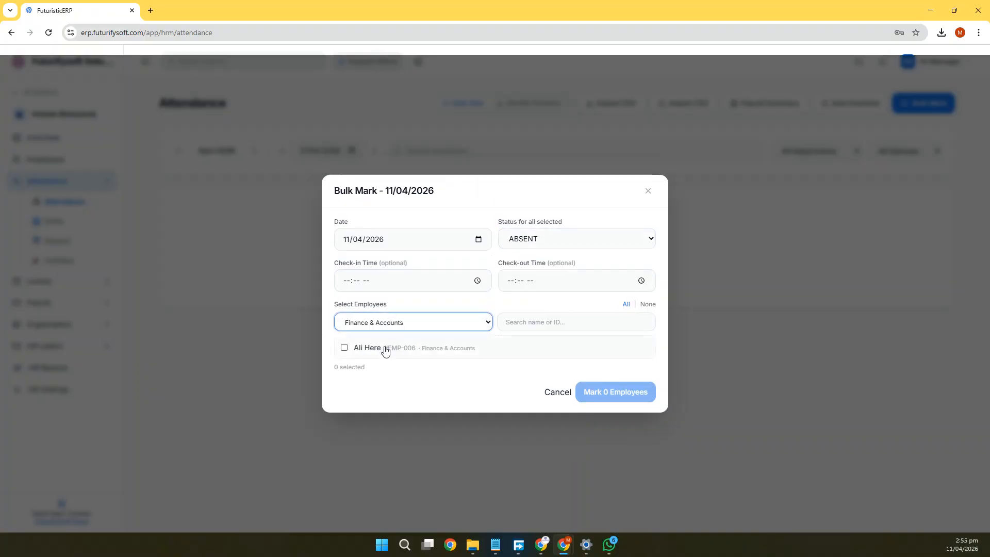
pyautogui.click(418, 349)
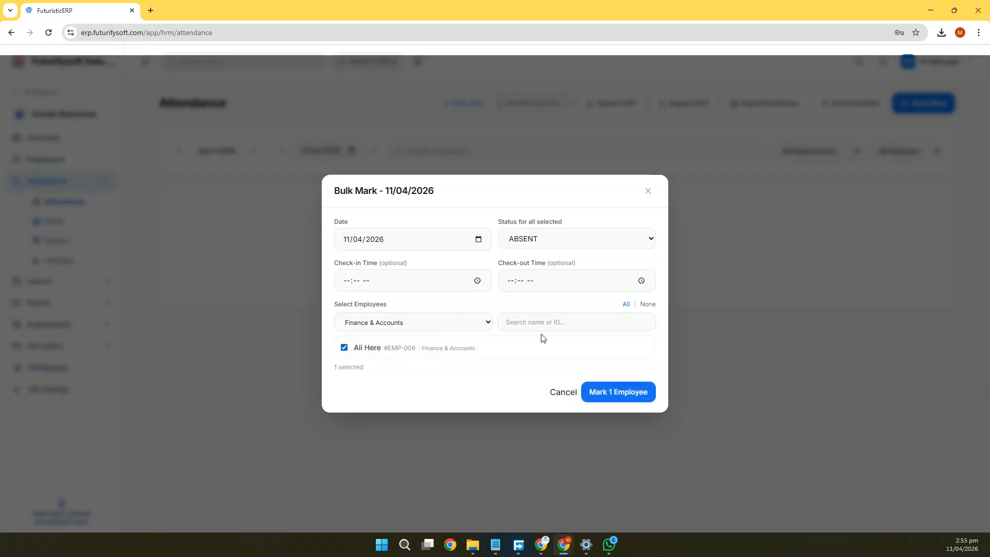
# Check the other attendance statuses, switch the department to Leadership & Management and then Operations, and cancel the bulk mark.
pyautogui.click(569, 244)
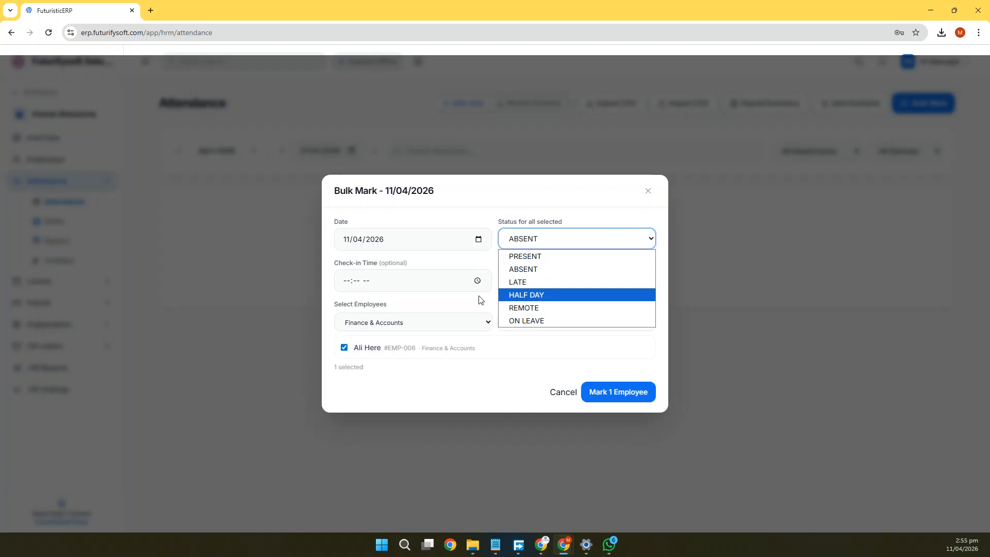
pyautogui.click(431, 302)
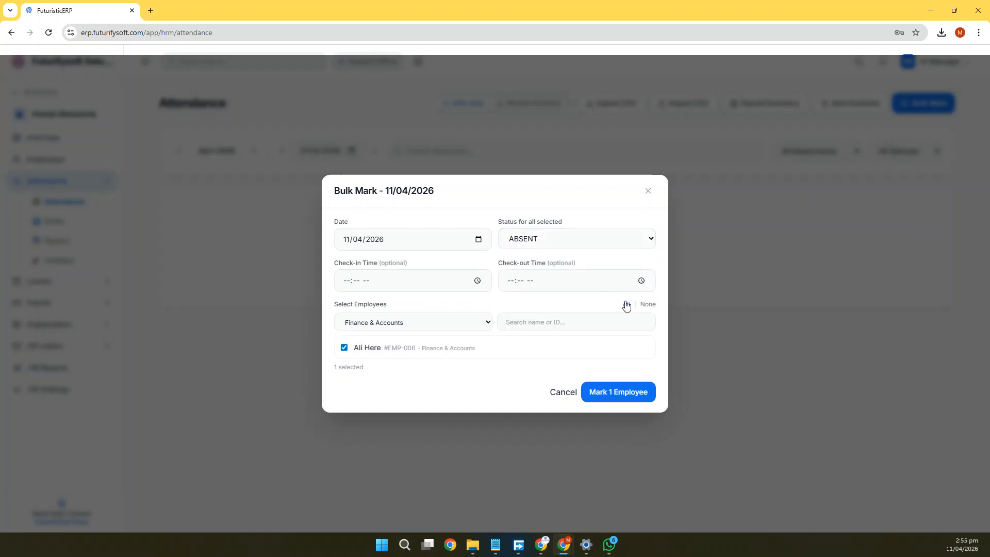
pyautogui.click(402, 324)
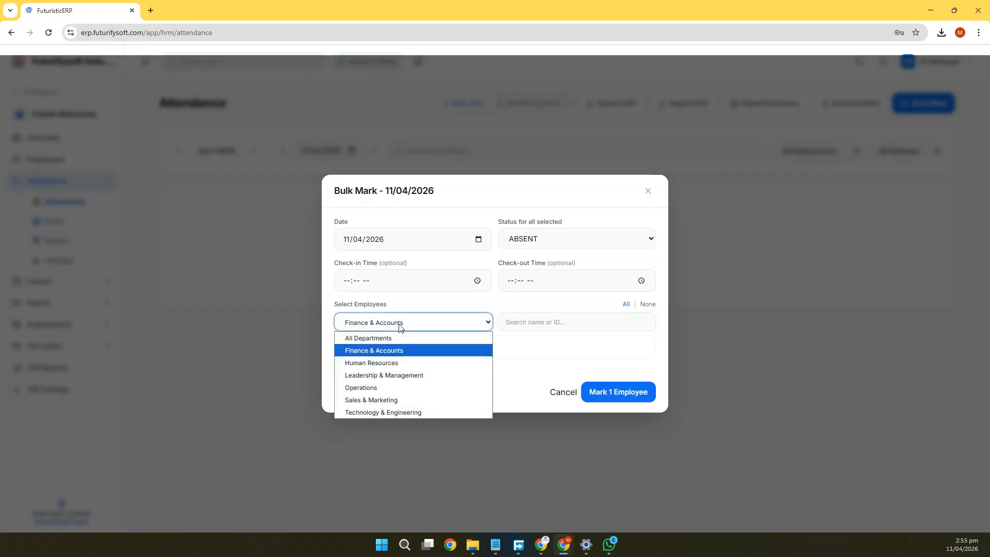
pyautogui.click(375, 374)
pyautogui.click(379, 331)
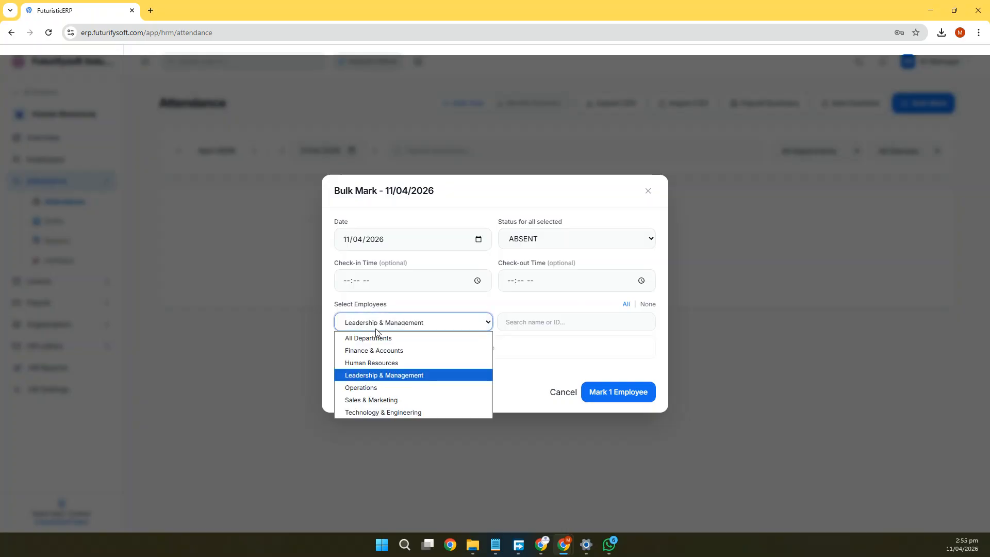
pyautogui.click(379, 387)
pyautogui.click(565, 398)
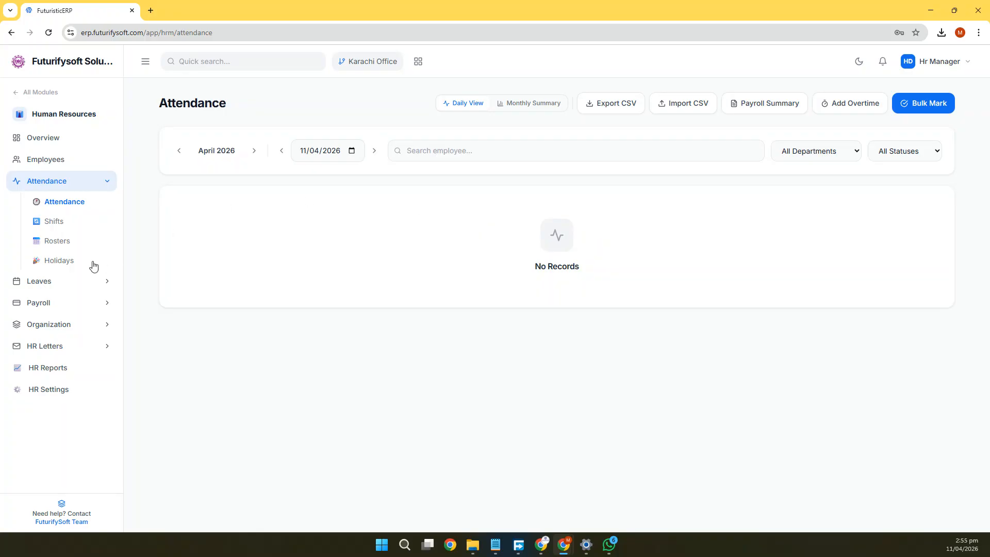
# Review the work shifts, the rosters, and the 2026 holidays in calendar view.
pyautogui.click(62, 221)
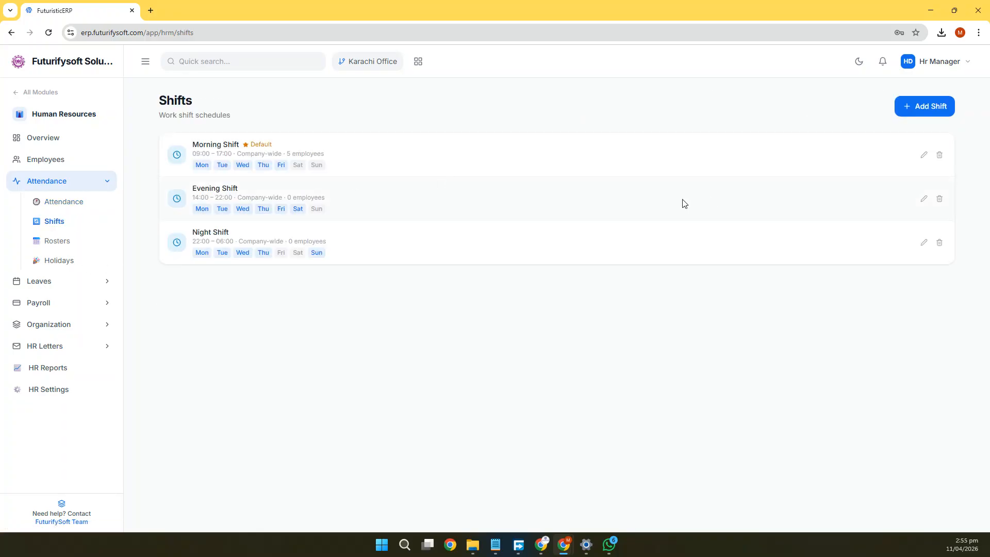
pyautogui.click(56, 240)
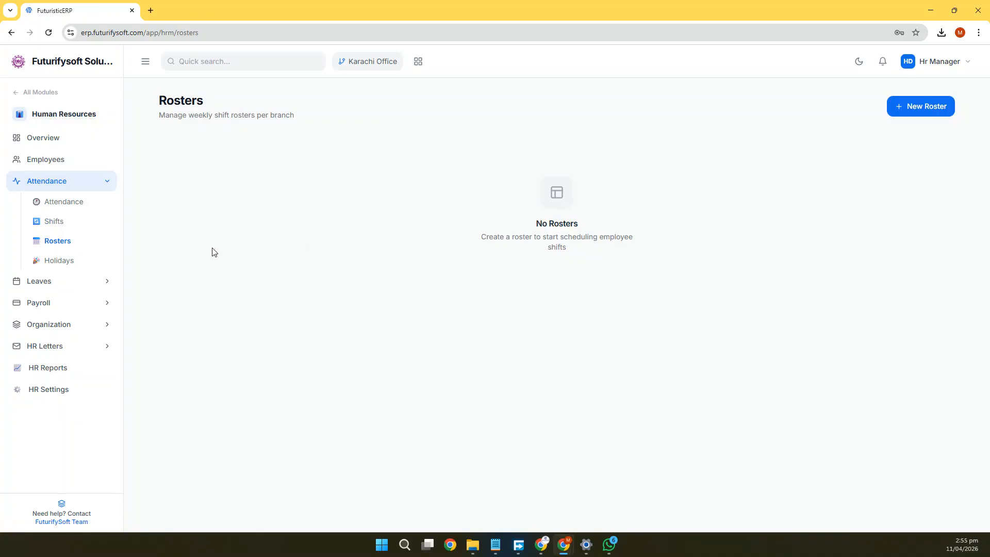
pyautogui.click(78, 267)
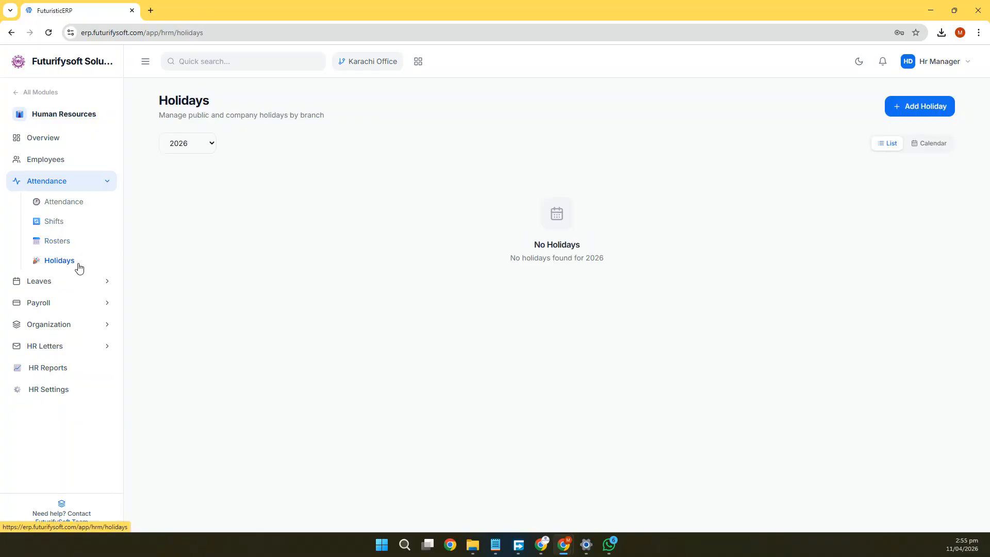
pyautogui.click(930, 151)
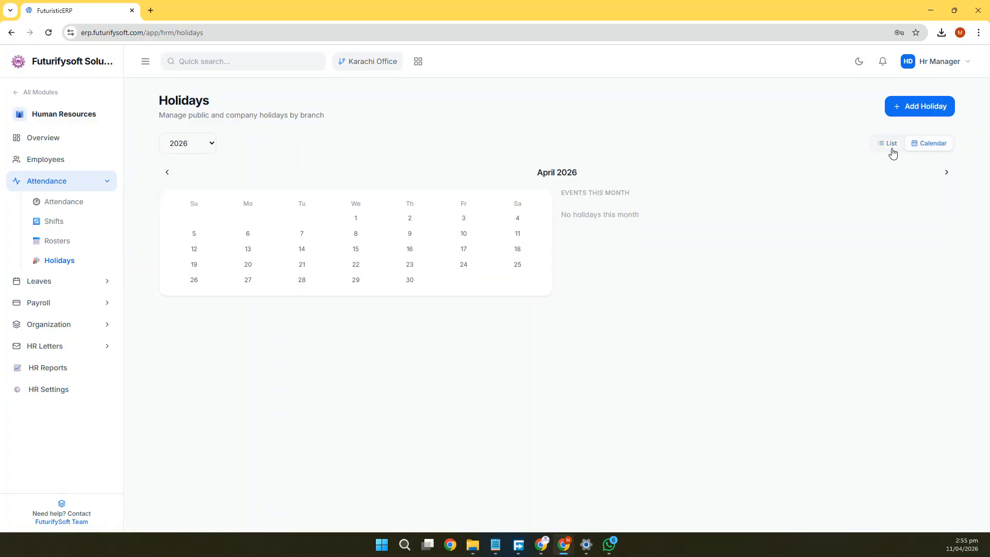
# Inspect the details of the pending annual leave request, close it, and review the configured leave types.
pyautogui.click(93, 282)
pyautogui.click(78, 307)
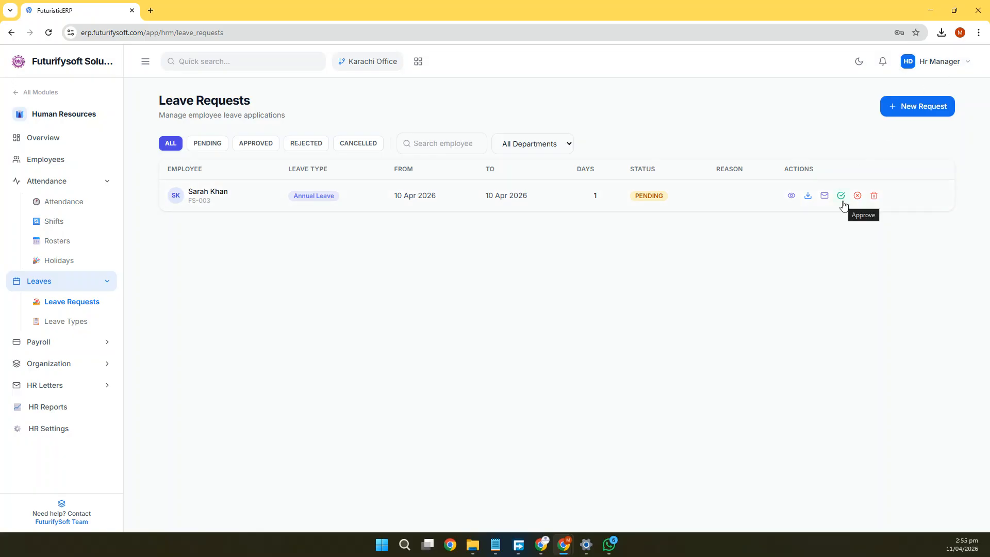
pyautogui.click(790, 198)
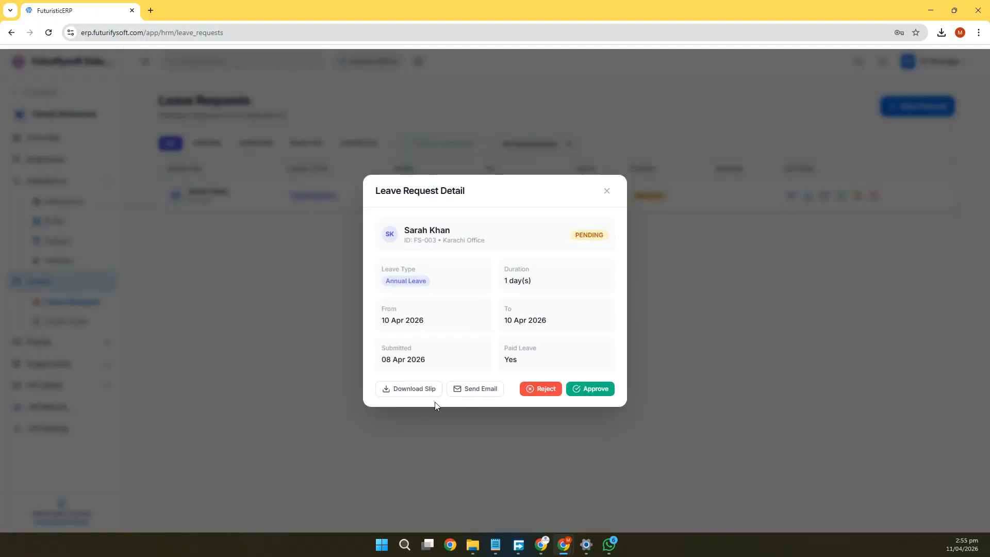
pyautogui.click(606, 191)
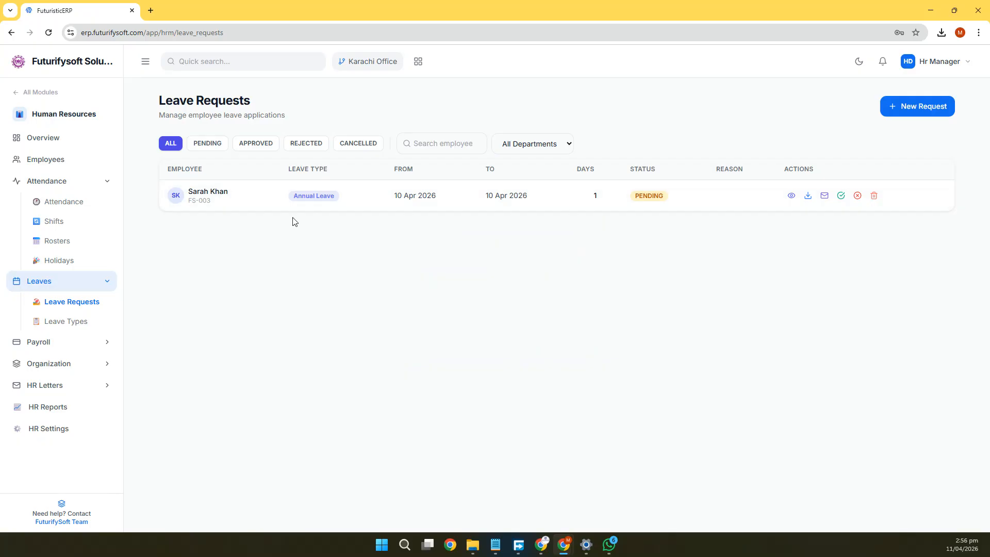
pyautogui.click(77, 322)
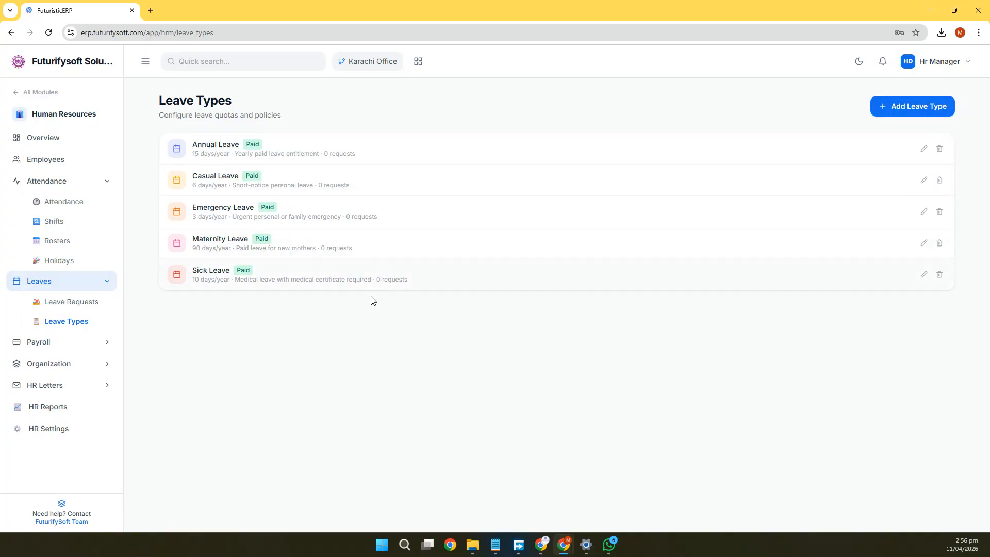
# Open the monthly payroll runs and check which years are available, keeping 2026.
pyautogui.click(100, 342)
pyautogui.click(100, 343)
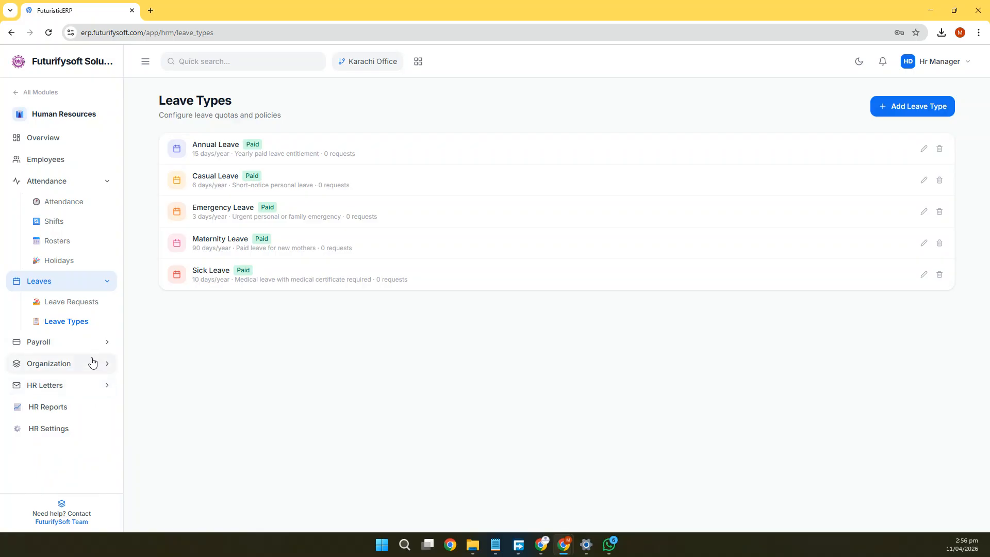
pyautogui.click(89, 336)
pyautogui.scroll(-1, 91, 349)
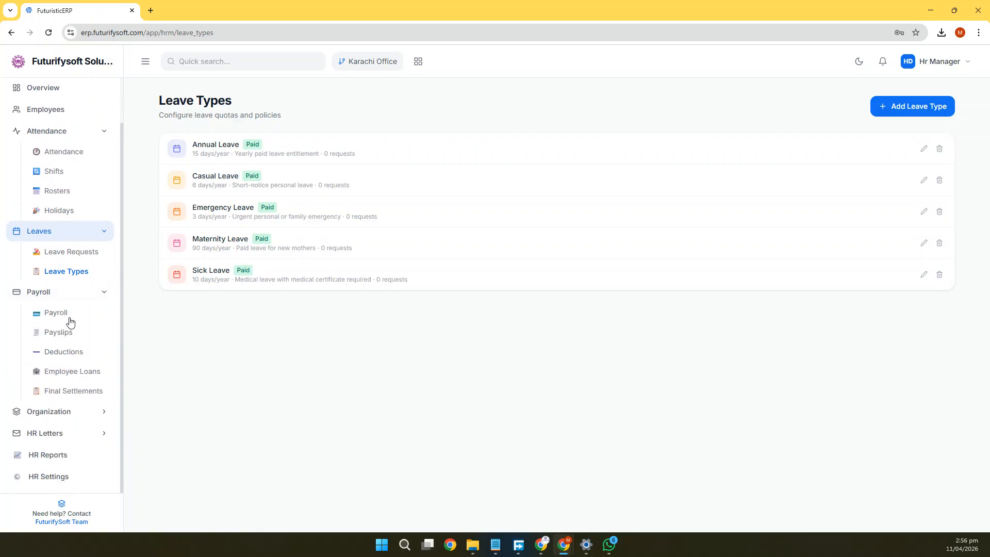
pyautogui.click(69, 321)
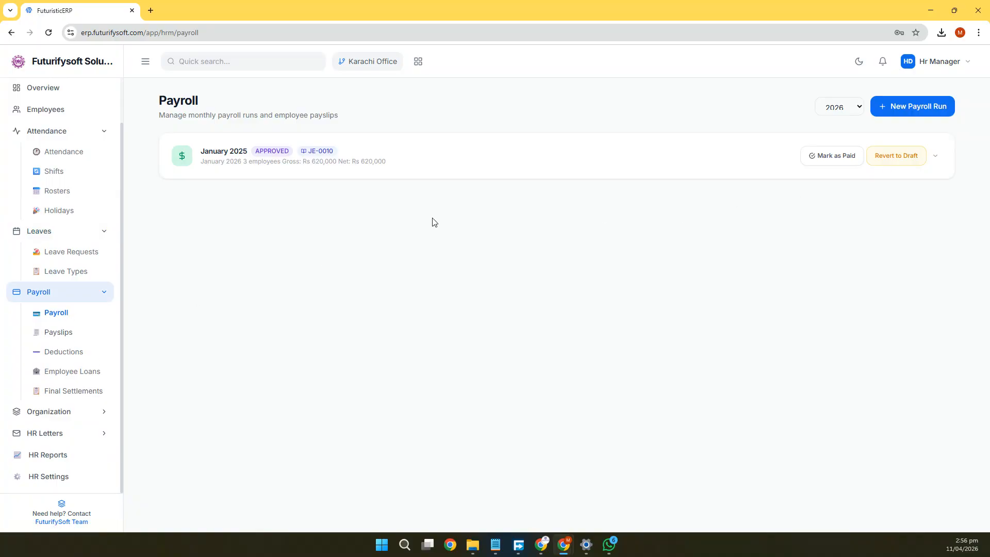
pyautogui.click(854, 109)
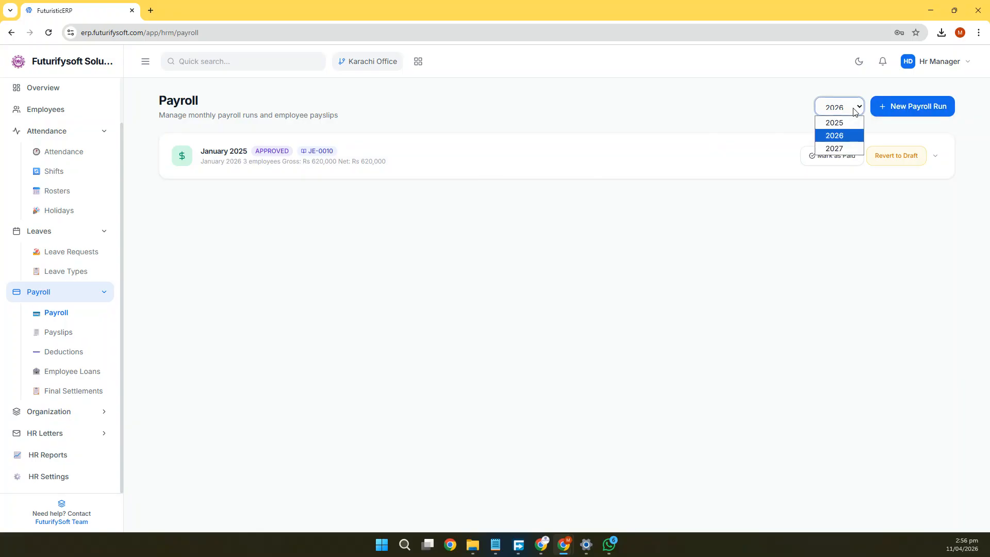
pyautogui.click(708, 122)
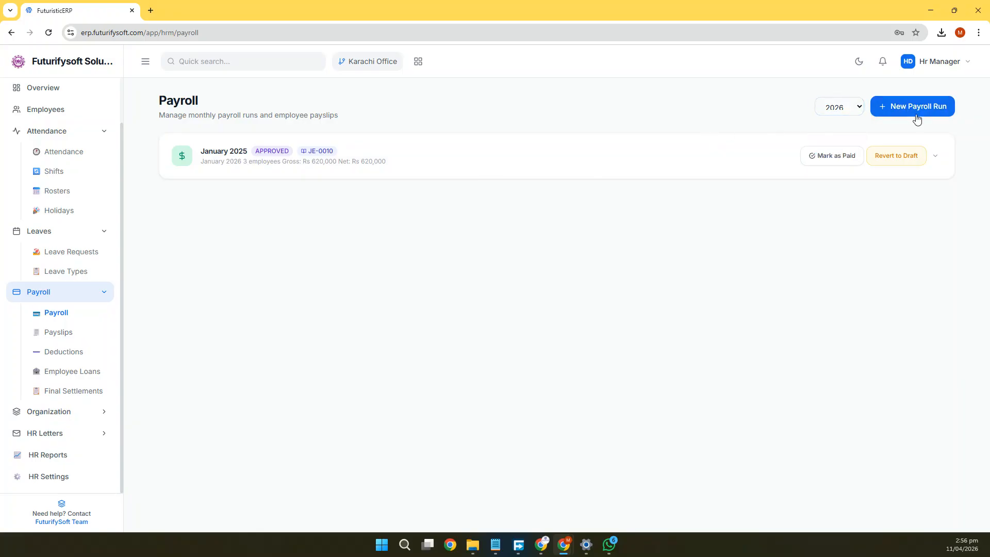
pyautogui.click(837, 107)
pyautogui.click(687, 115)
# Create a payroll run titled "Feb 2026" for April 2026 covering all departments.
pyautogui.click(929, 105)
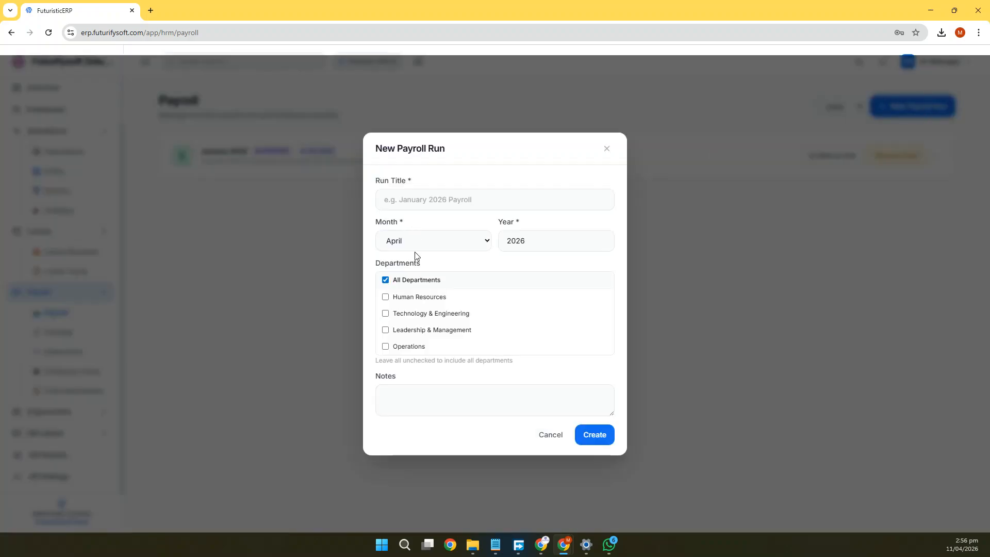
pyautogui.click(435, 243)
pyautogui.click(435, 243)
pyautogui.press('Tab')
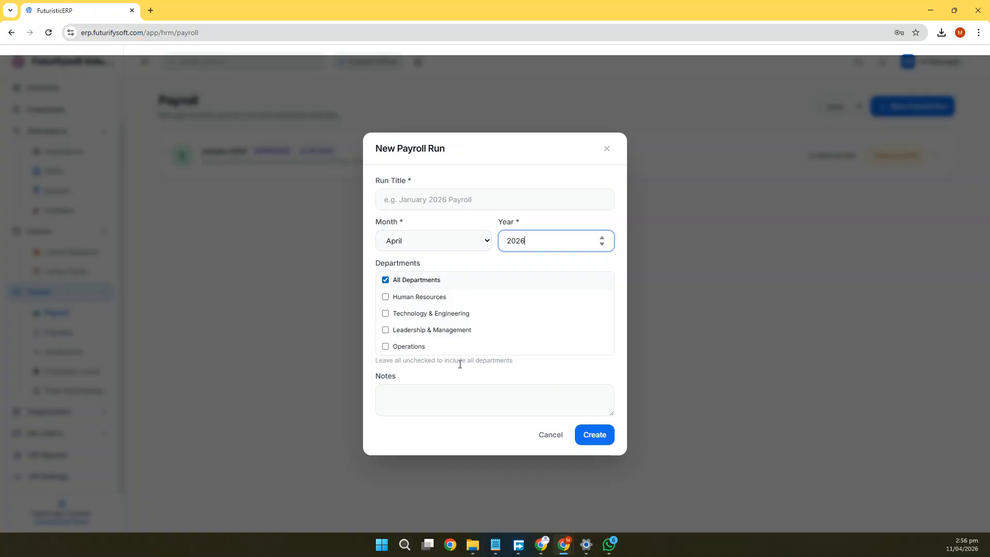
pyautogui.click(450, 204)
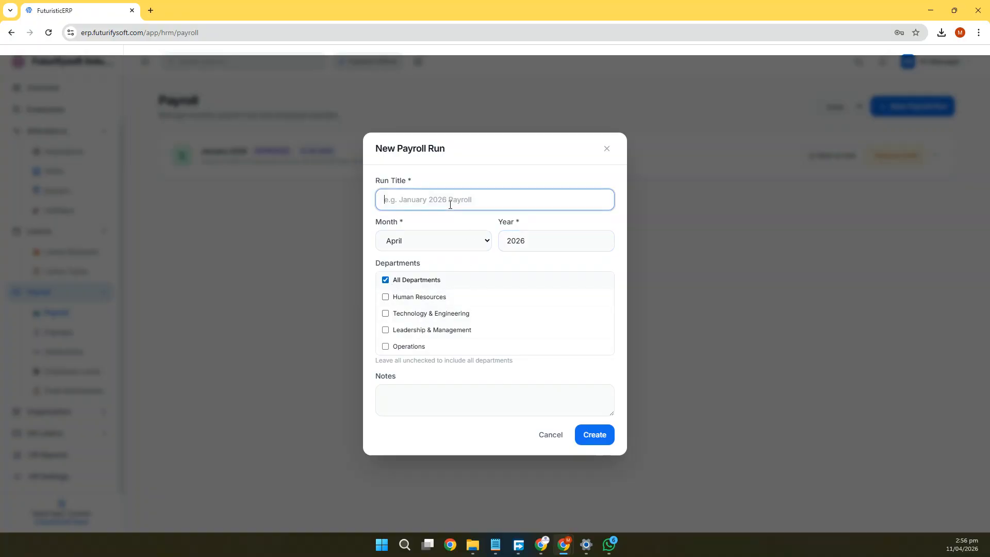
pyautogui.write('Feb 2026')
pyautogui.click(598, 440)
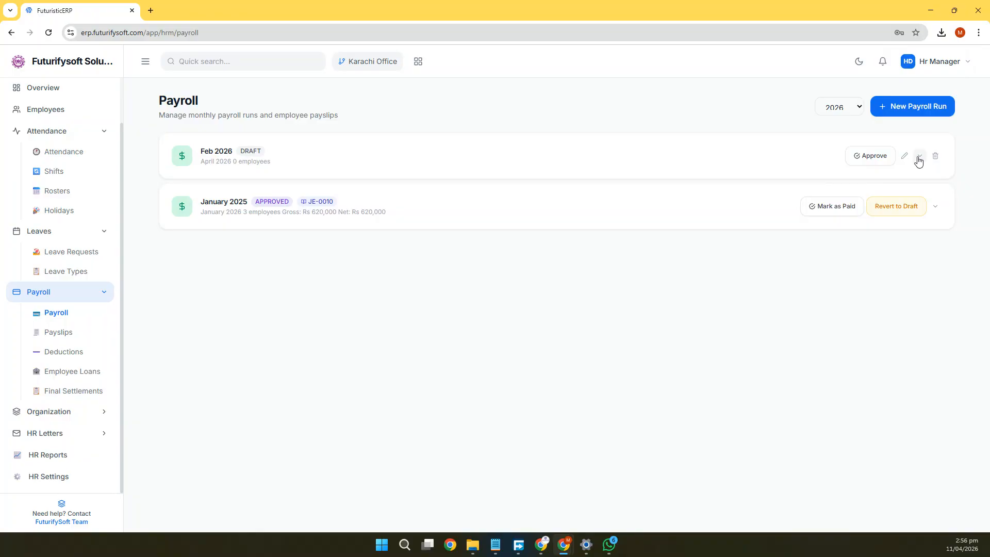
# Generate payroll items for all employees in the Feb 2026 draft run and review the salary and deduction columns by department.
pyautogui.click(918, 158)
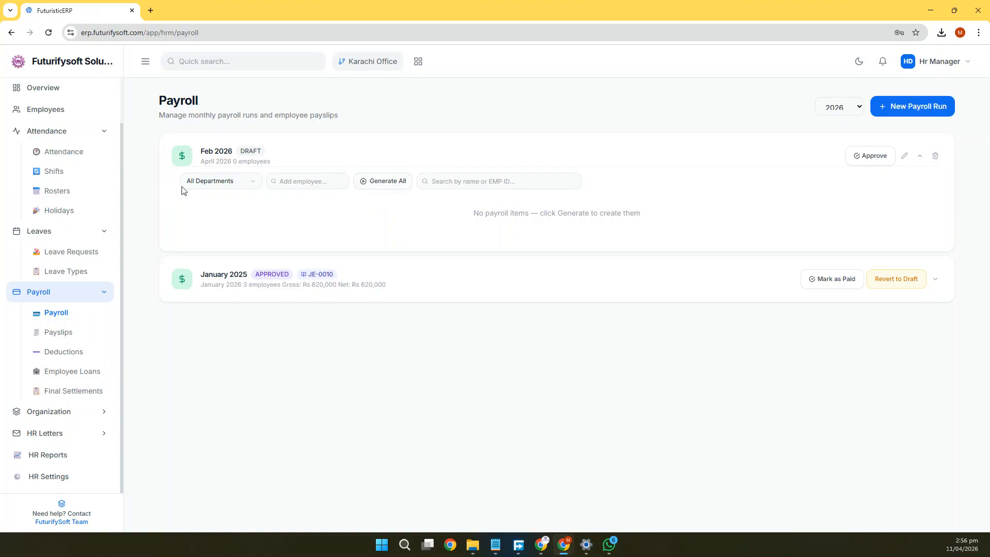
pyautogui.click(384, 181)
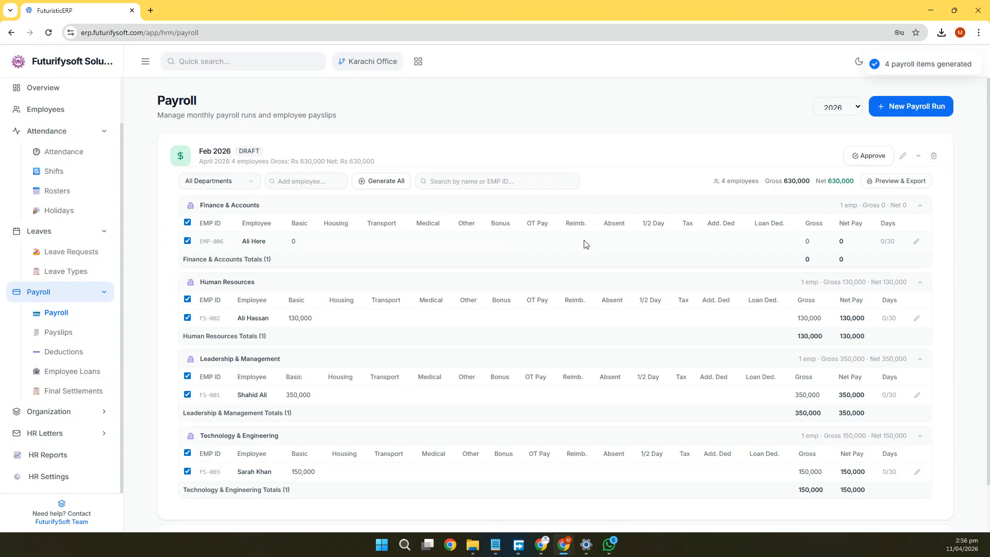
pyautogui.moveTo(341, 225); pyautogui.dragTo(778, 223)
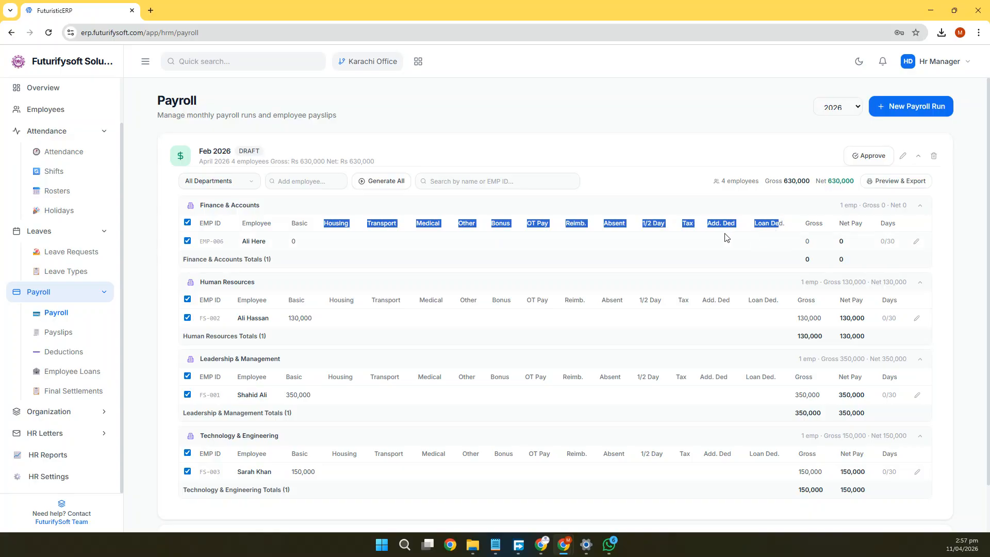
pyautogui.scroll(-1, 608, 268)
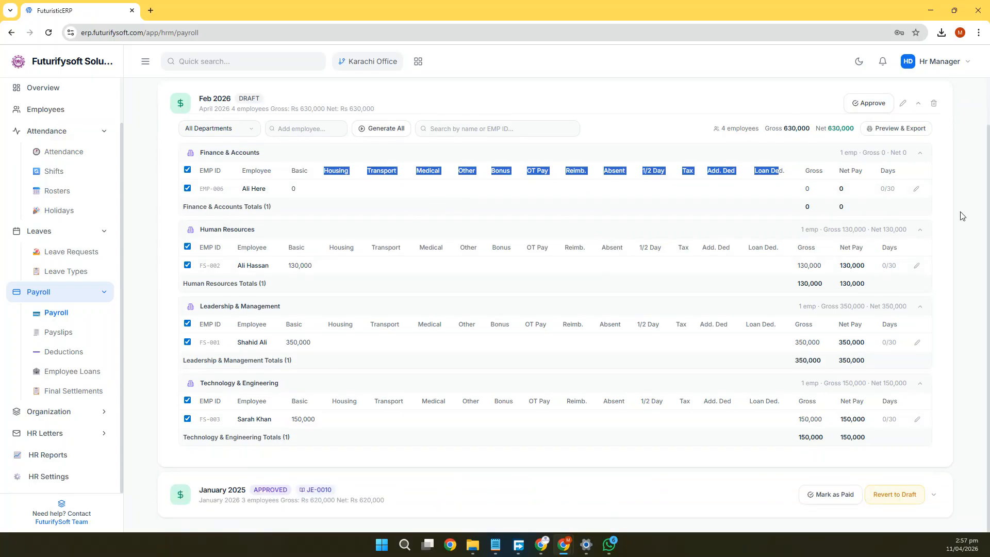
# Set the tax amount to 5000 in the Finance & Accounts employee's payroll item for Feb 2026 and save it.
pyautogui.click(916, 189)
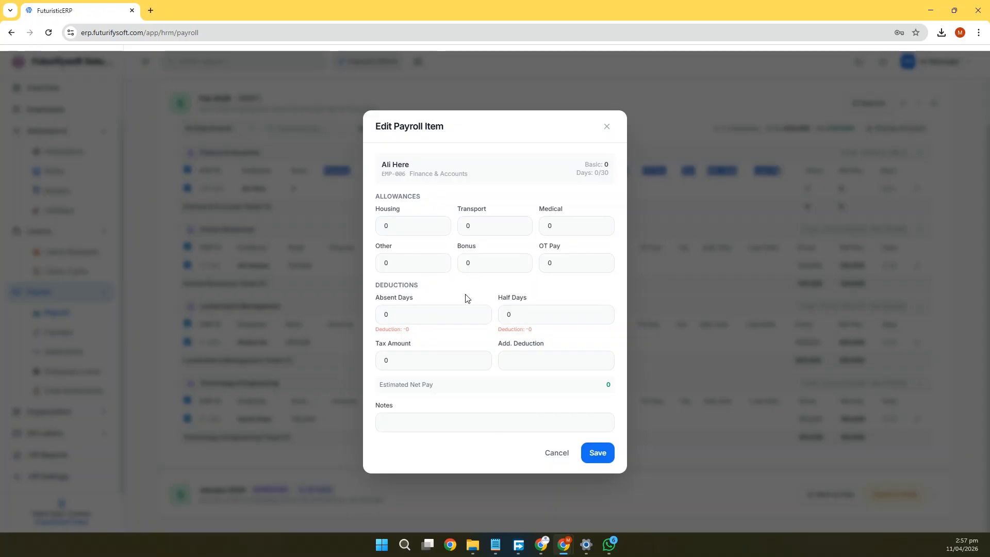
pyautogui.click(381, 360)
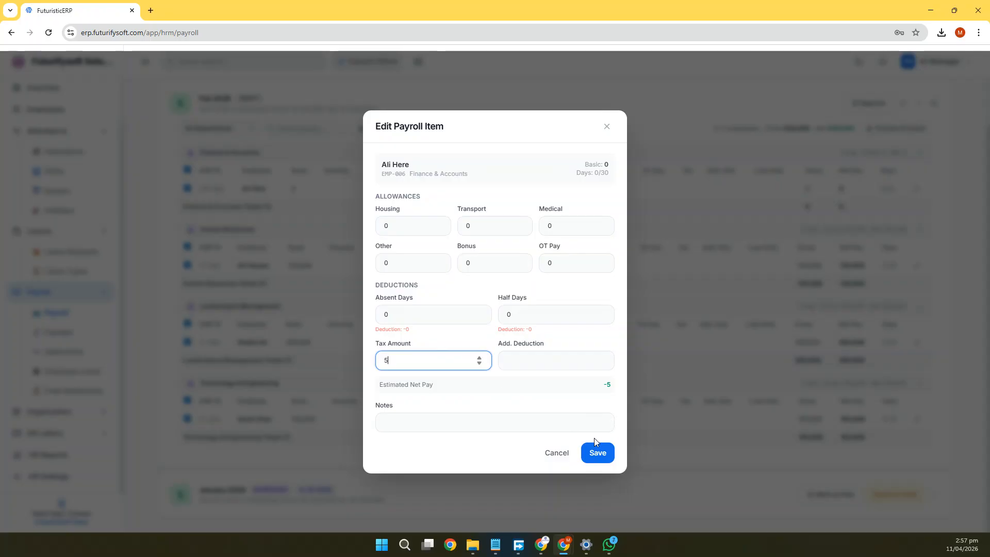
pyautogui.write('000')
pyautogui.click(597, 453)
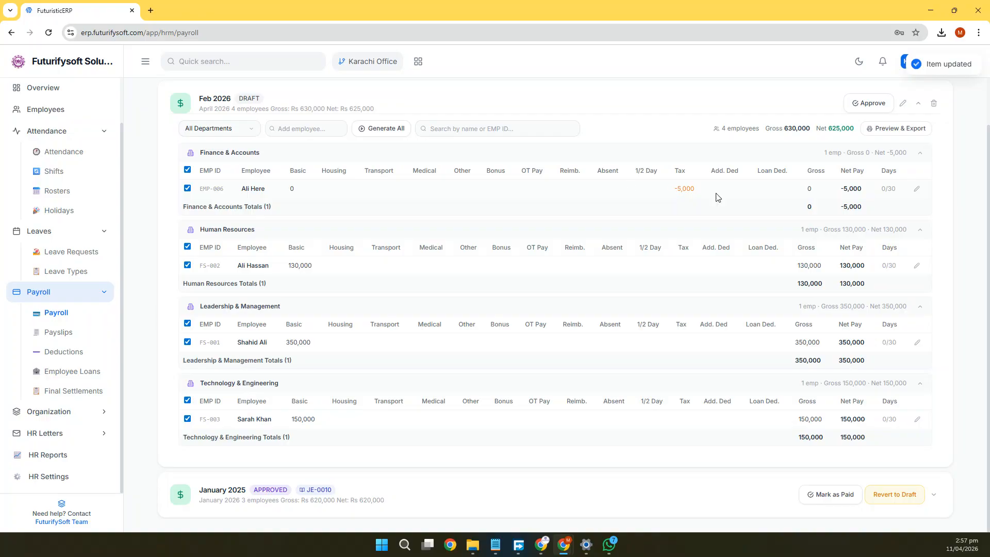
pyautogui.click(917, 188)
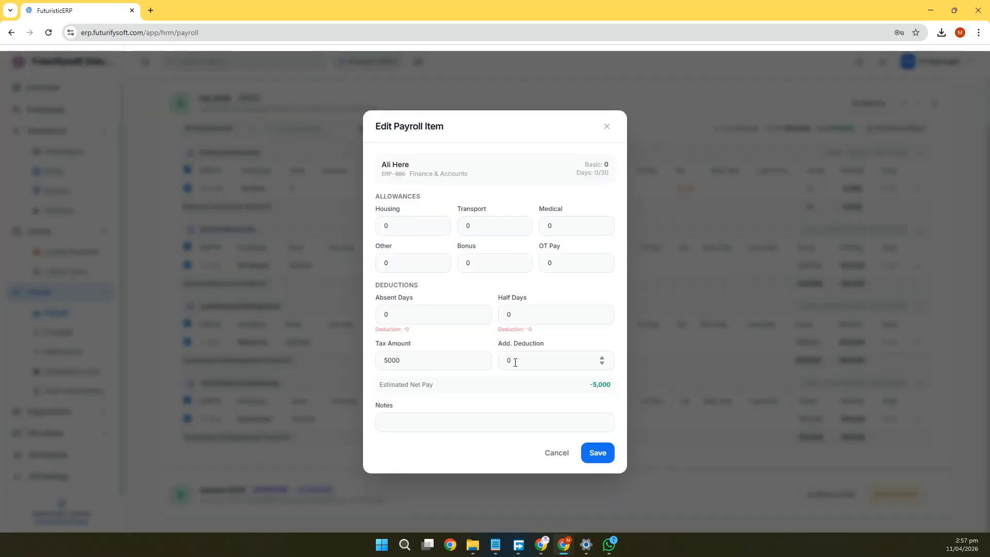
pyautogui.click(441, 315)
pyautogui.write('5')
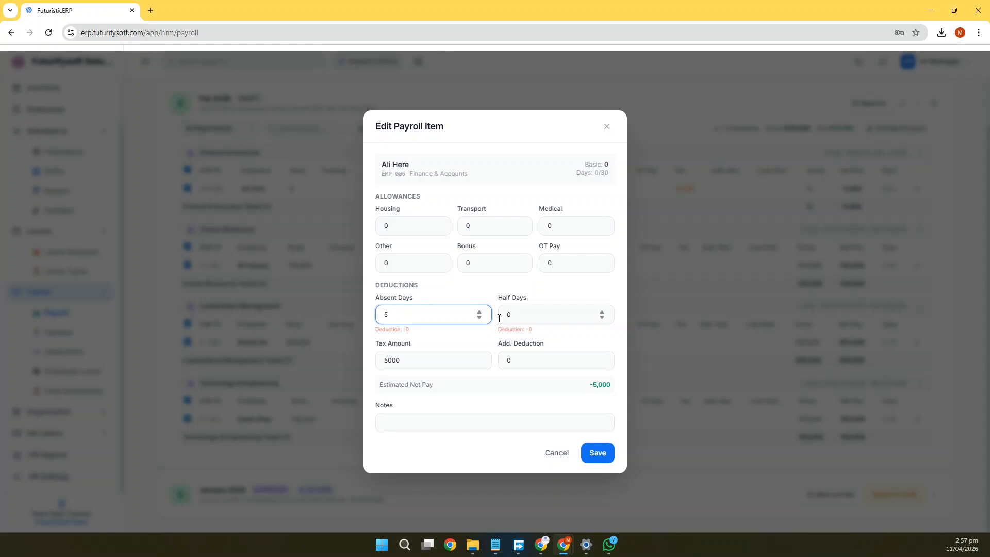
pyautogui.click(547, 317)
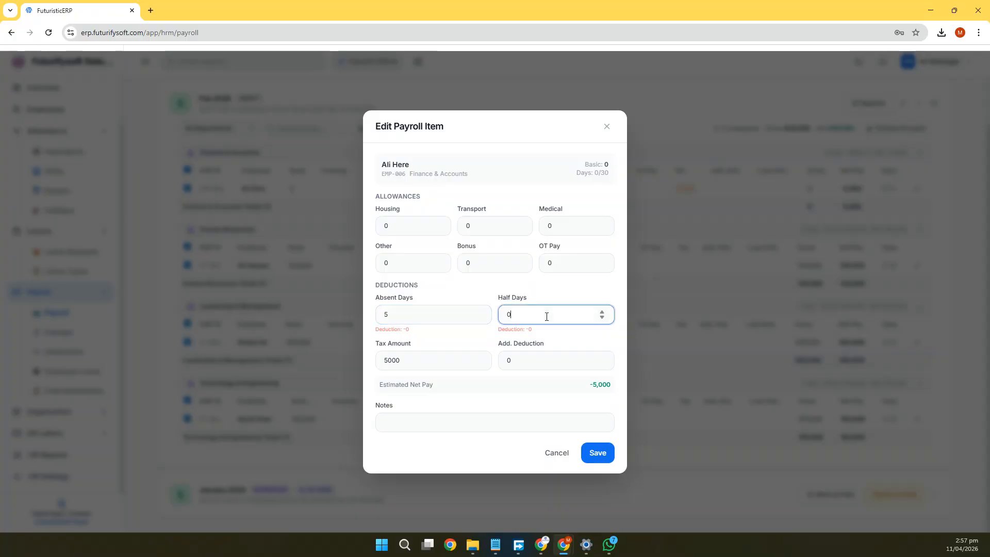
pyautogui.click(405, 226)
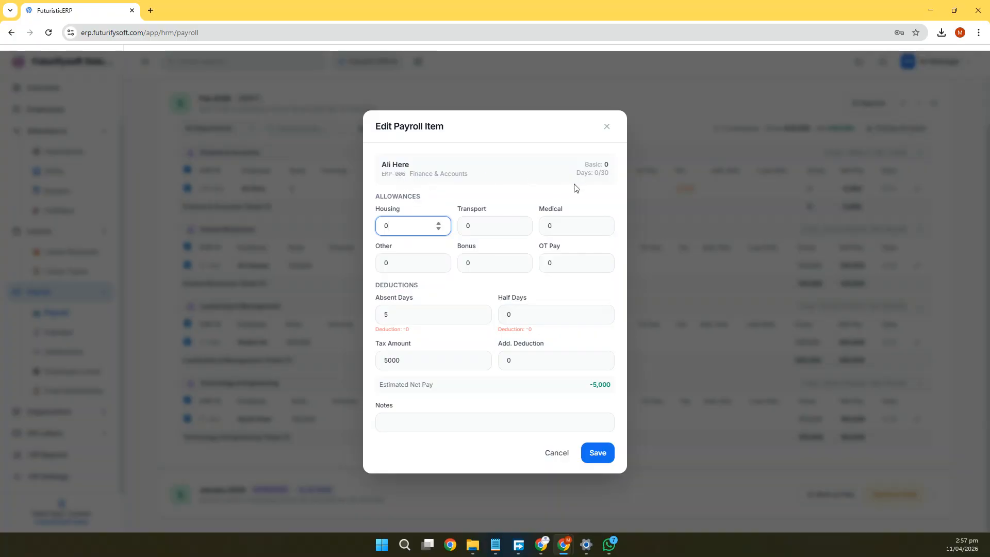
pyautogui.click(606, 127)
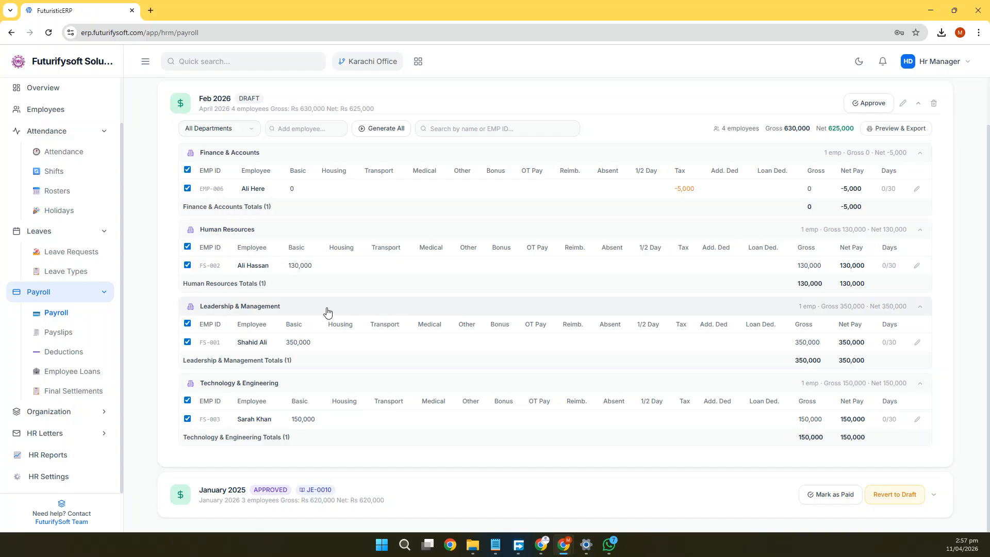
# Save the Human Resources employee's payroll item with a tax amount of 5000, 5 absent days and 2 half days.
pyautogui.click(916, 266)
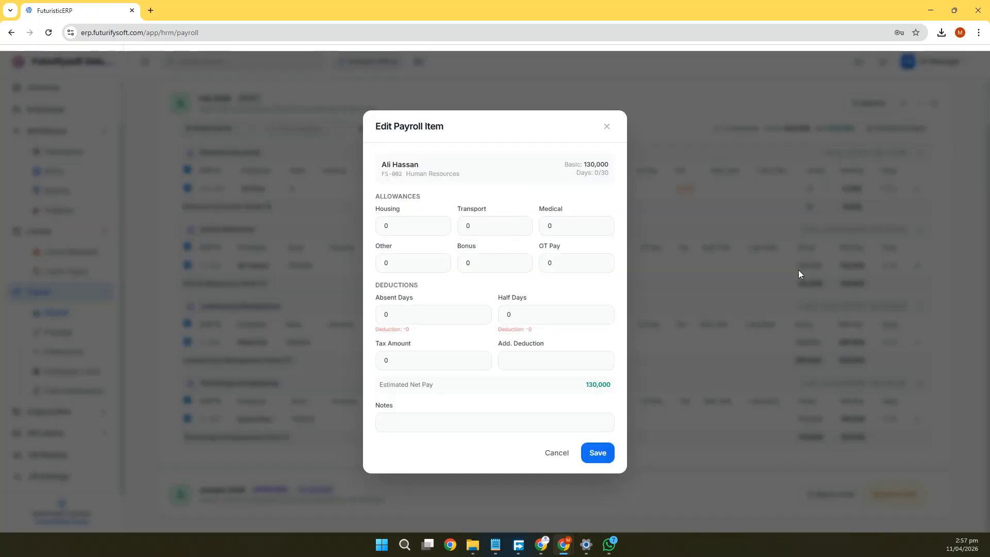
pyautogui.moveTo(417, 229); pyautogui.dragTo(350, 226)
pyautogui.moveTo(408, 361); pyautogui.dragTo(371, 363)
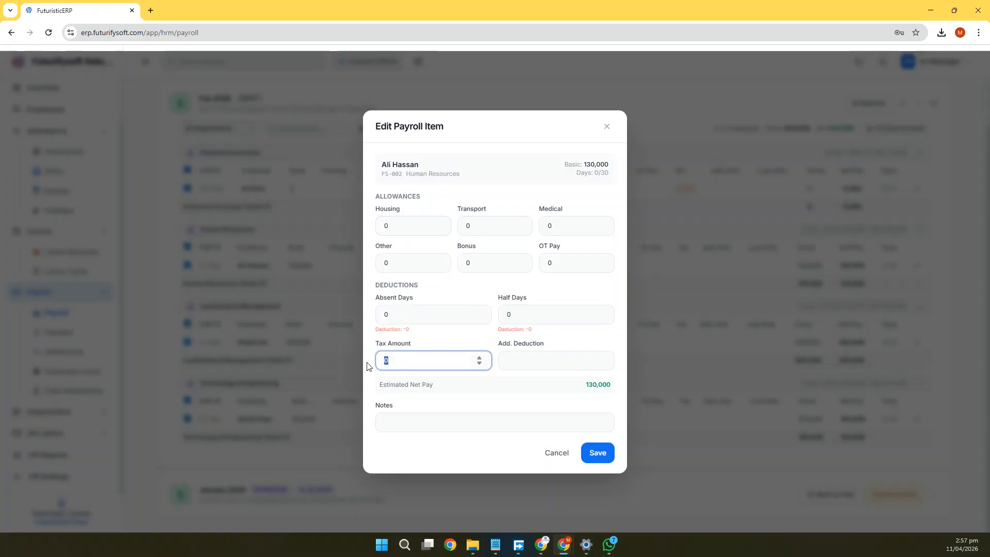
pyautogui.write('5000')
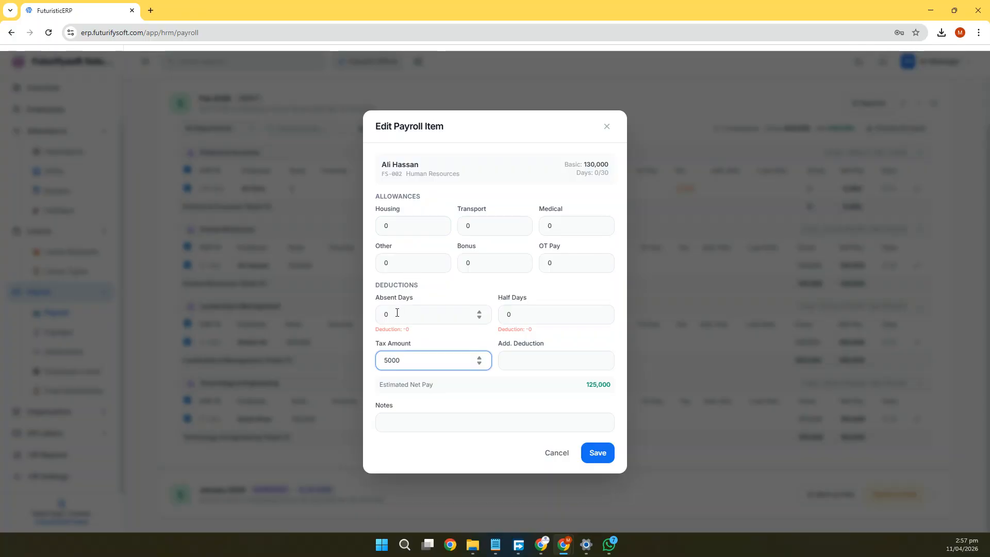
pyautogui.click(397, 313)
pyautogui.write('5')
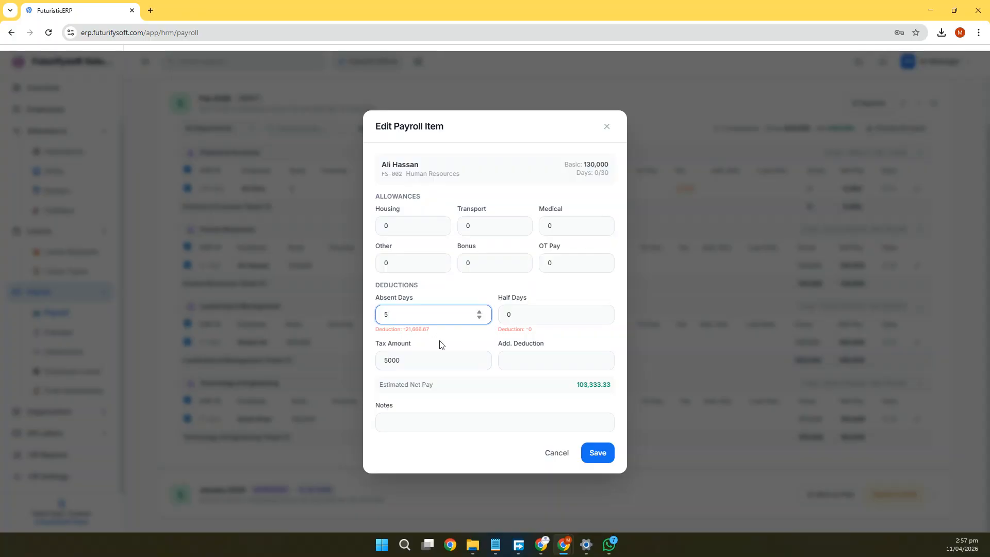
pyautogui.moveTo(406, 330); pyautogui.dragTo(424, 330)
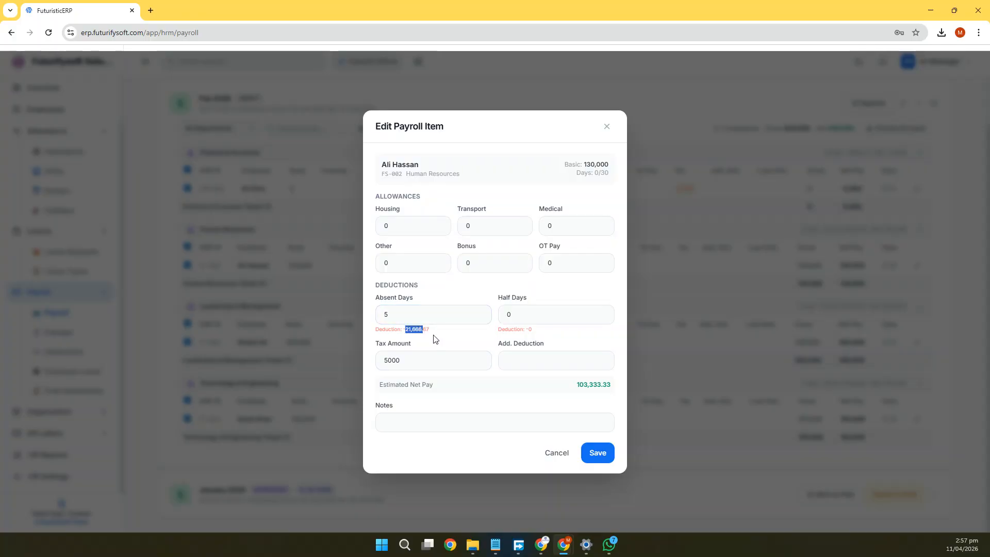
pyautogui.click(509, 313)
pyautogui.write('2')
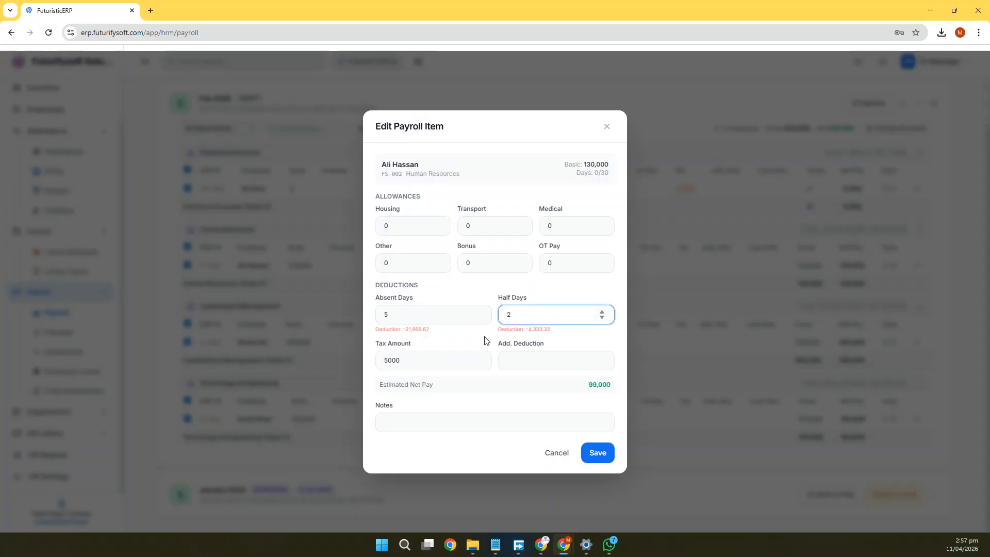
pyautogui.click(596, 453)
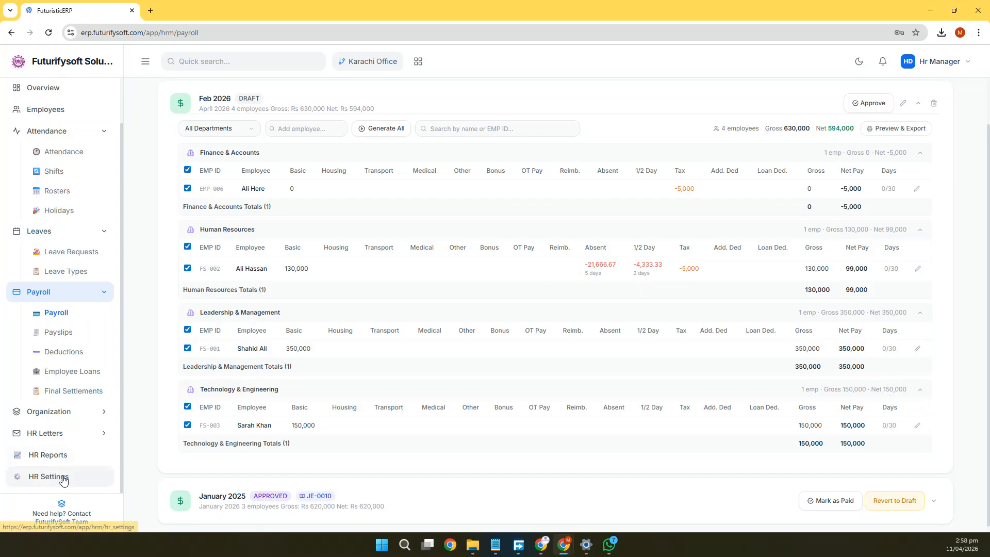
# Approve the Feb 2026 draft payroll run.
pyautogui.scroll(-1, 978, 316)
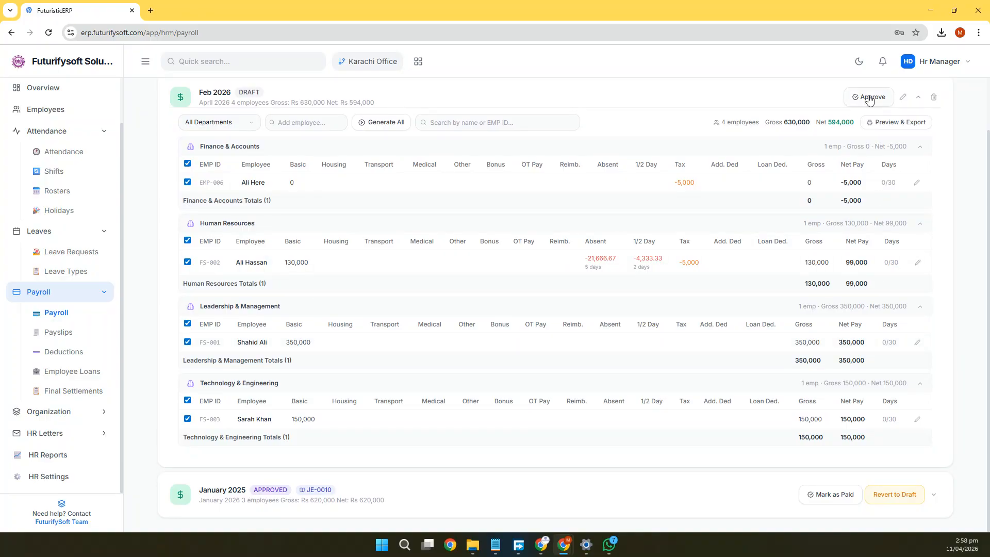
pyautogui.scroll(2, 866, 123)
pyautogui.click(868, 155)
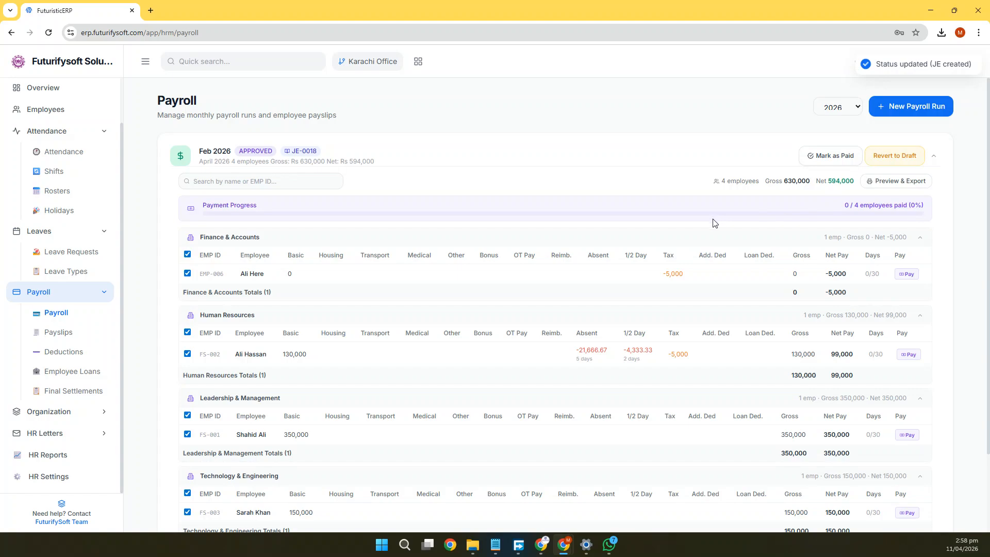
# Review the approved Feb 2026 run by department, preview its export and close the preview.
pyautogui.scroll(-1, 714, 223)
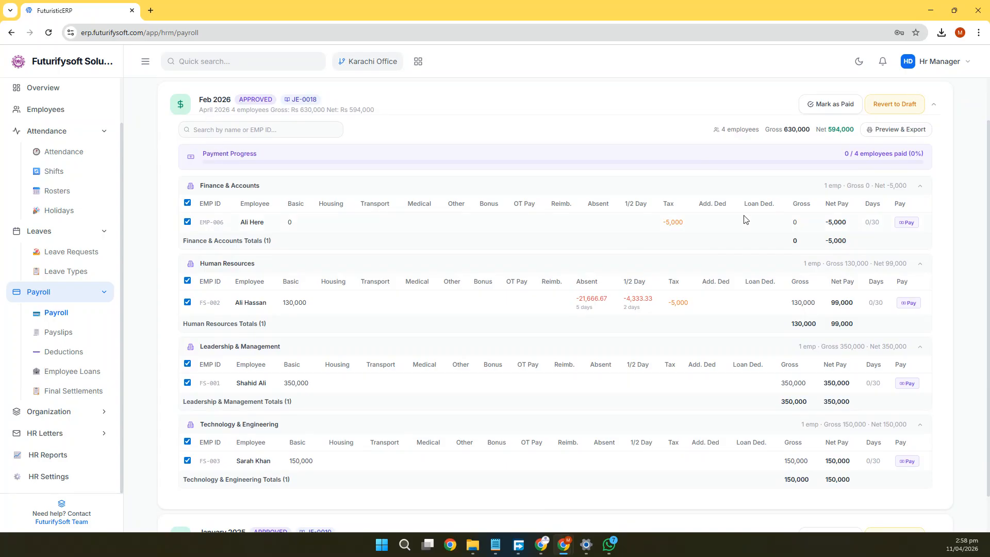
pyautogui.scroll(1, 851, 214)
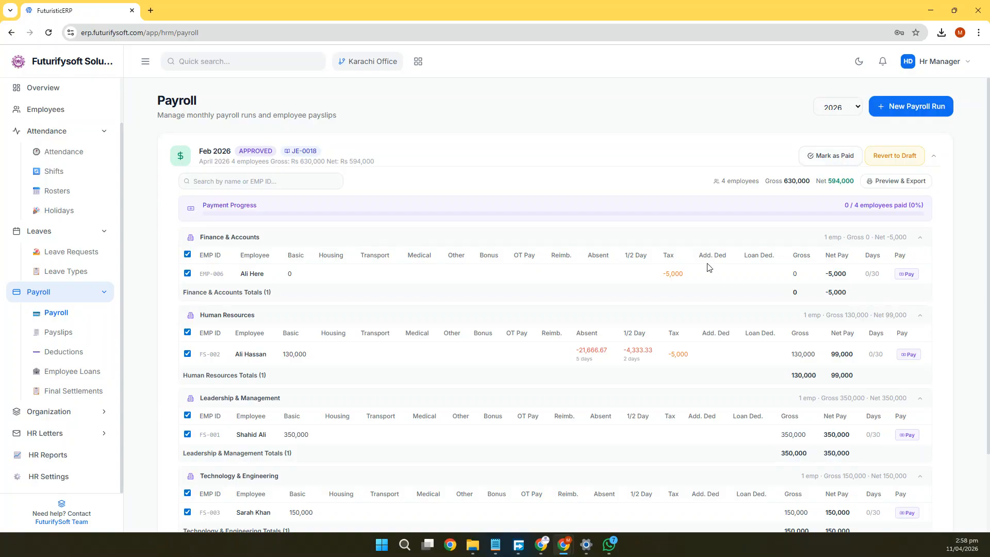
pyautogui.scroll(-2, 751, 269)
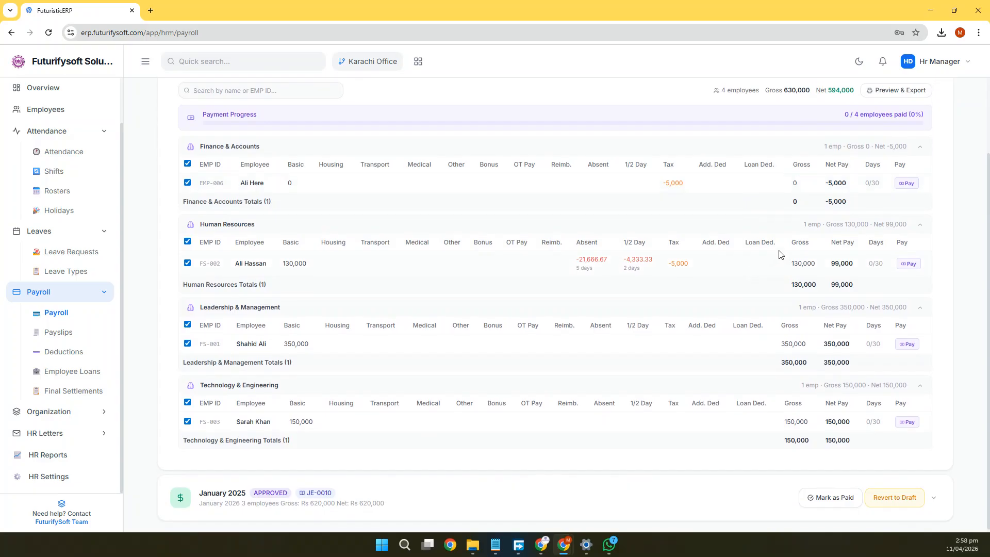
pyautogui.scroll(2, 775, 256)
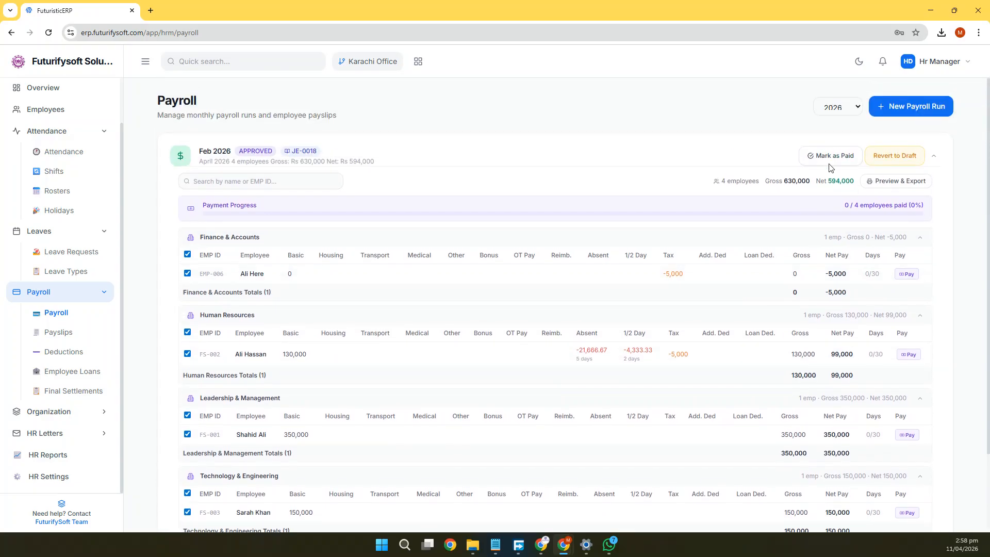
pyautogui.click(896, 182)
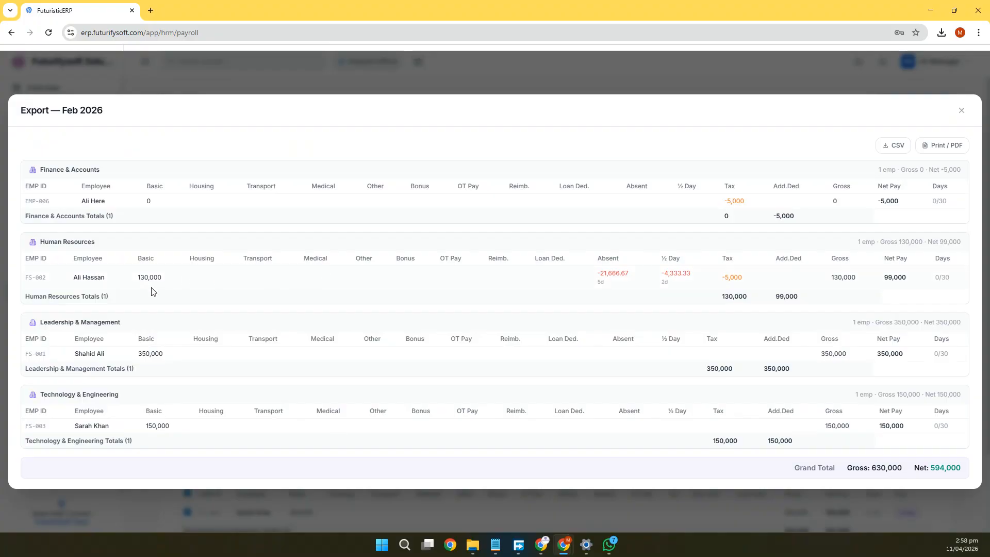
pyautogui.click(961, 111)
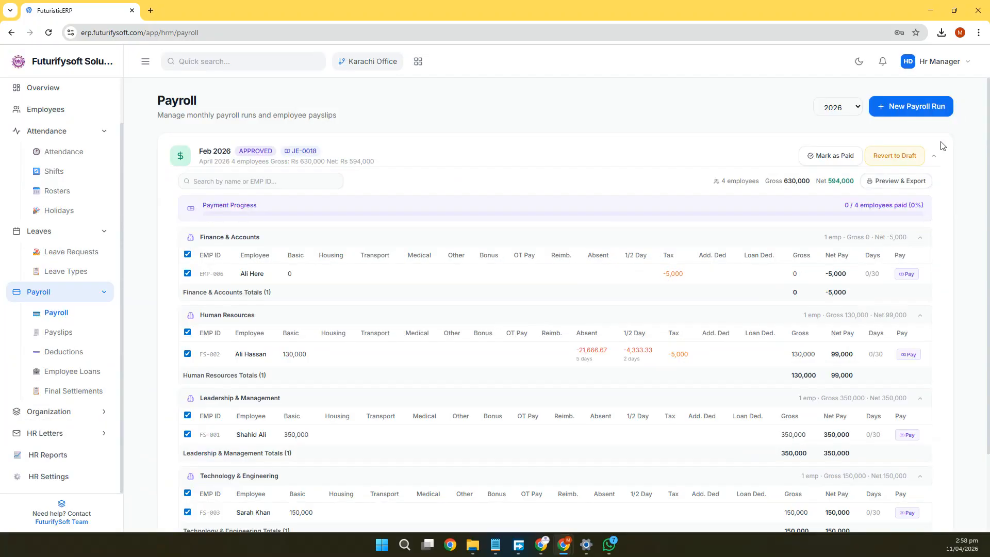
# Check which bank accounts are offered for disbursing the Feb 2026 salaries, and cancel without confirming the payment.
pyautogui.click(827, 155)
pyautogui.click(474, 323)
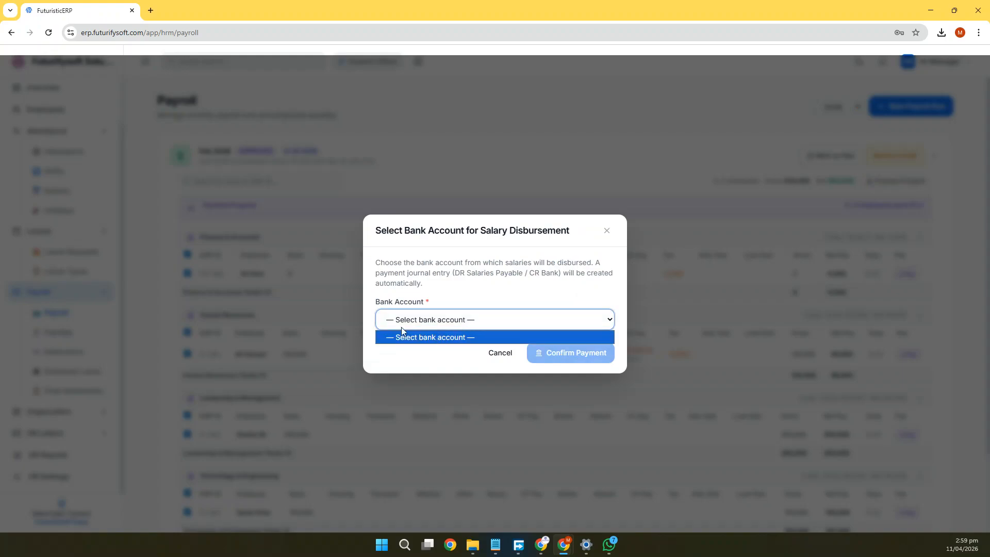
pyautogui.click(500, 352)
pyautogui.click(500, 352)
# Open the payslips, inspect the Human Resources employee's April 2026 payslip, and check the available department filters.
pyautogui.scroll(-2, 515, 340)
pyautogui.click(85, 336)
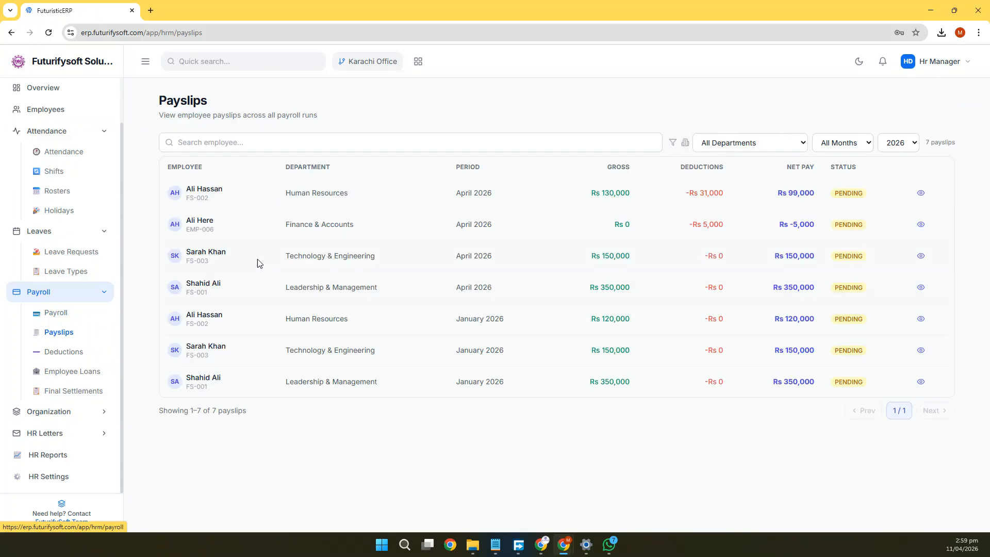
pyautogui.click(922, 195)
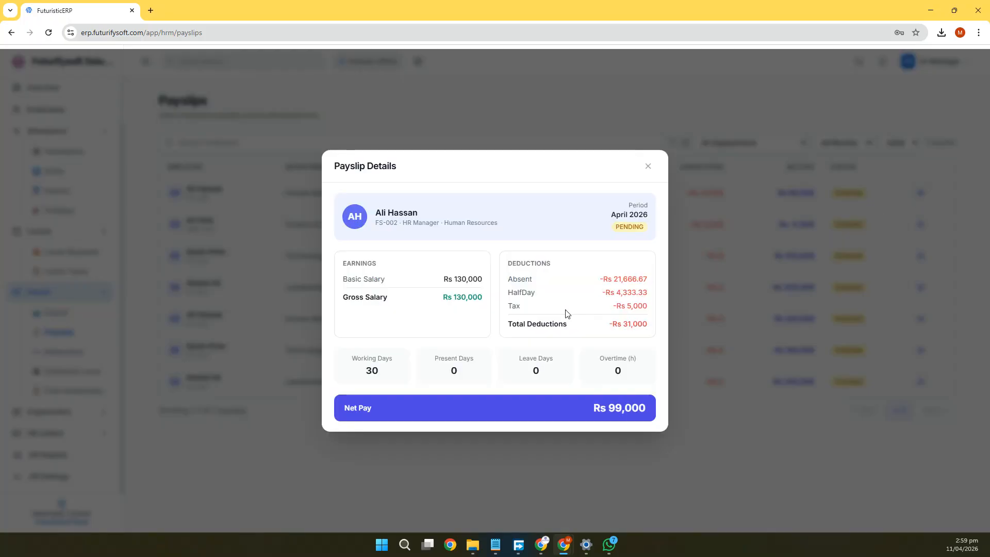
pyautogui.click(649, 167)
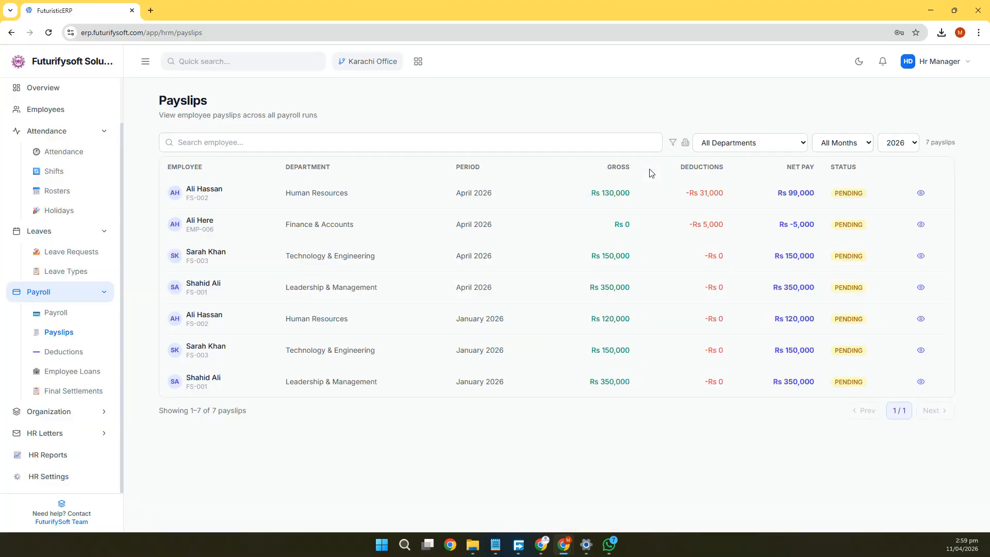
pyautogui.click(750, 149)
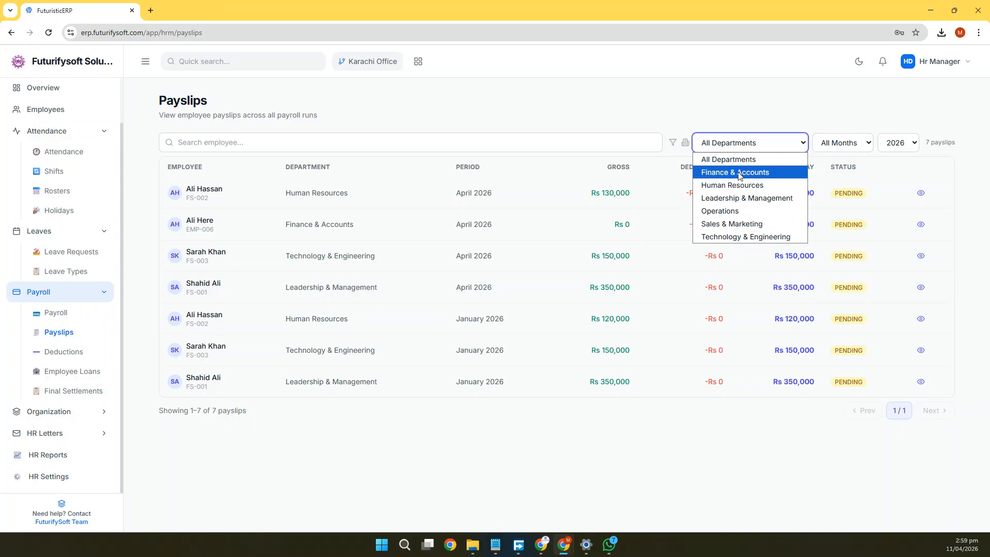
pyautogui.click(720, 436)
# Examine the Human Resources employee's April 2026 deduction breakdown and net pay, and open the employee loans.
pyautogui.click(82, 351)
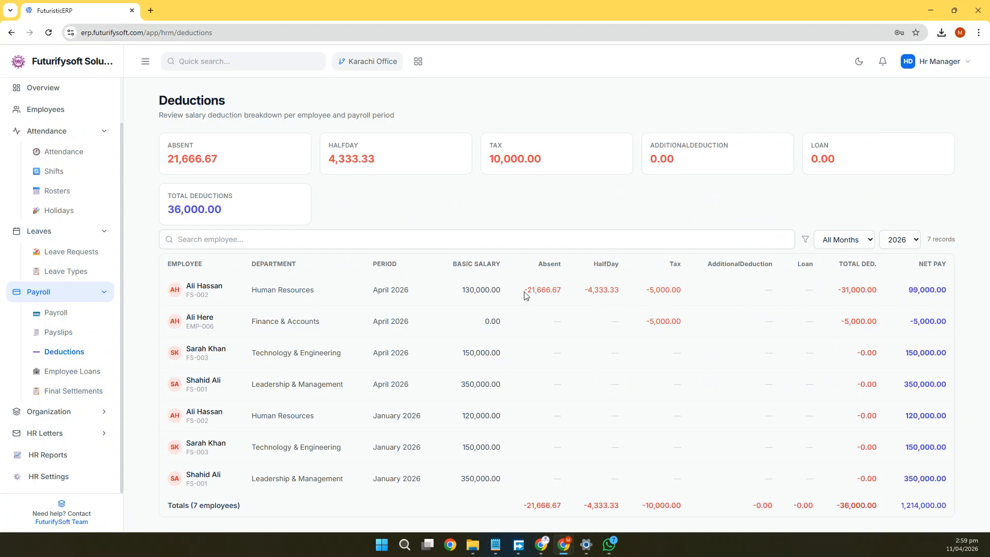
pyautogui.moveTo(525, 292); pyautogui.dragTo(703, 300)
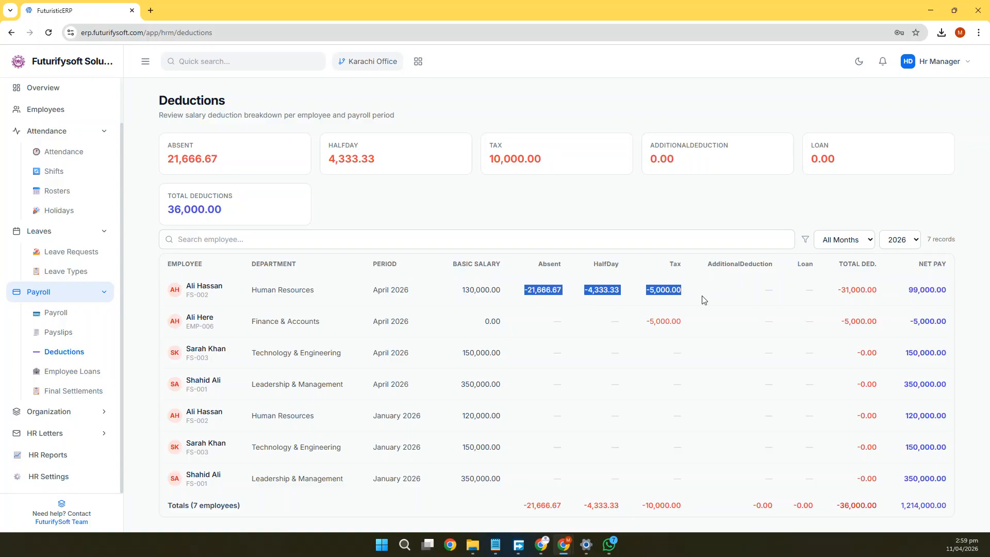
pyautogui.moveTo(231, 296); pyautogui.dragTo(191, 290)
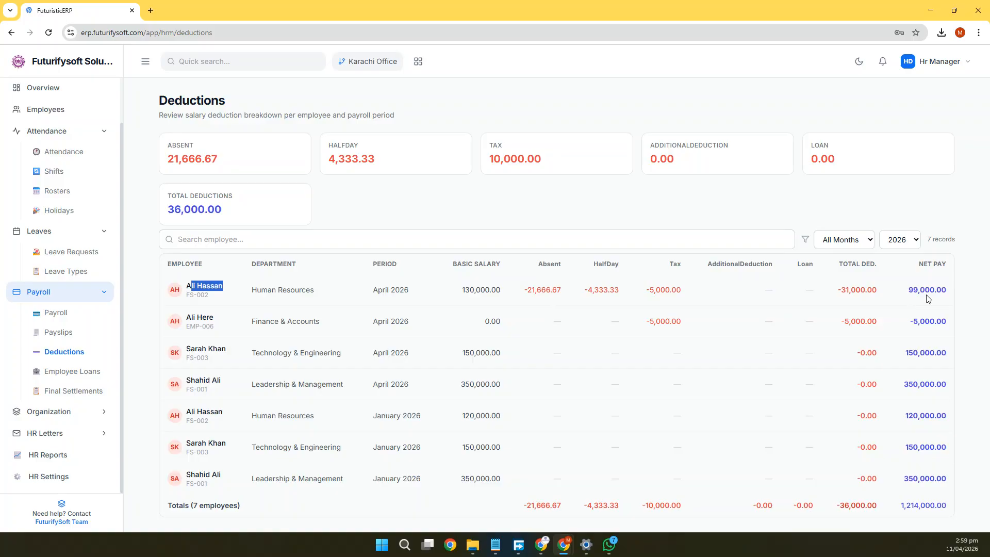
pyautogui.moveTo(969, 292); pyautogui.dragTo(907, 295)
pyautogui.click(74, 373)
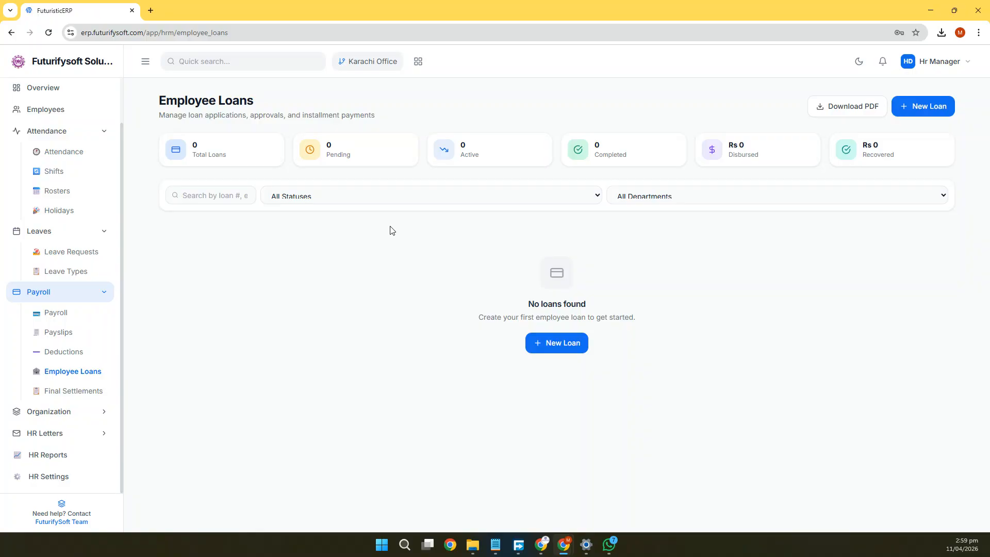
# Start a new final settlement for the Human Resources employee and calculate it for last working date 11/04/2026.
pyautogui.click(80, 391)
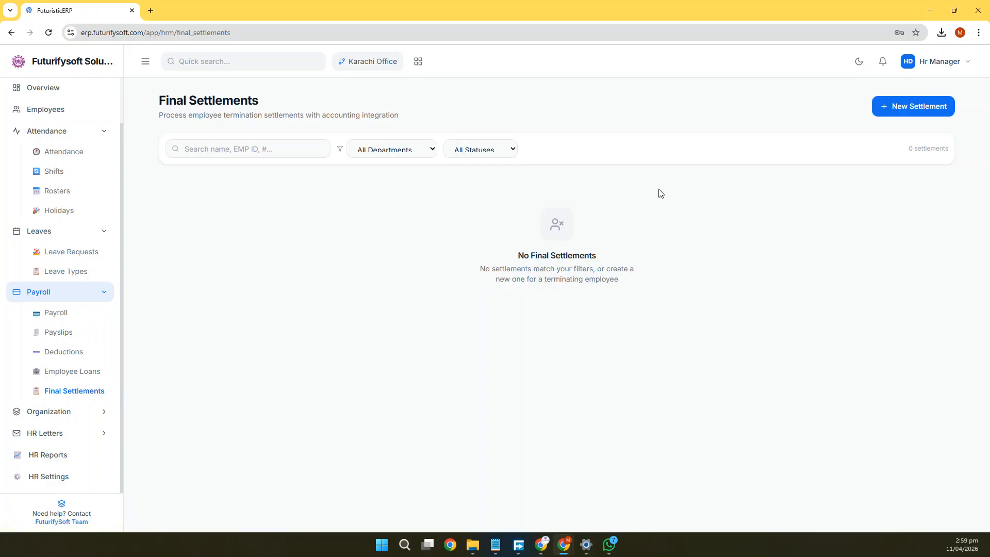
pyautogui.click(889, 107)
pyautogui.click(294, 273)
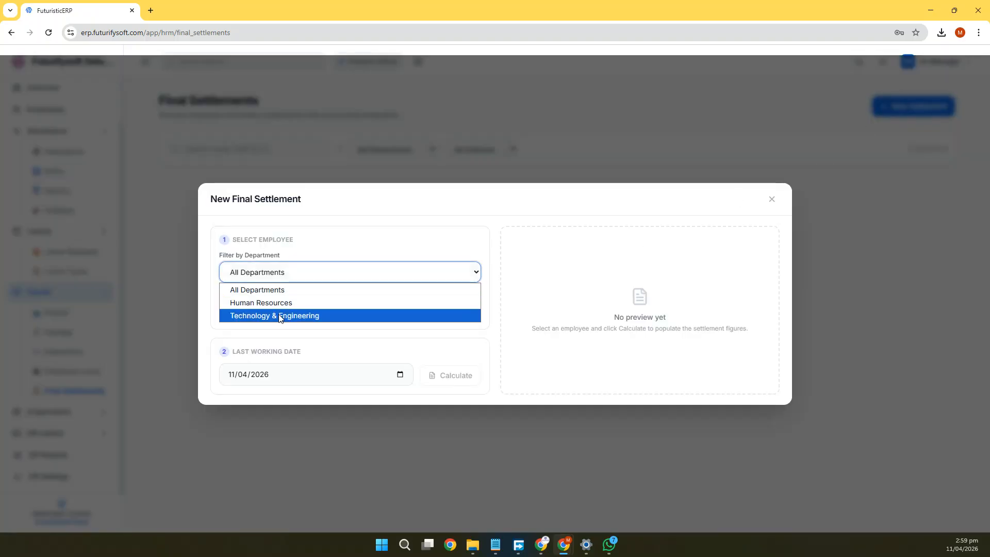
pyautogui.click(278, 304)
pyautogui.click(300, 310)
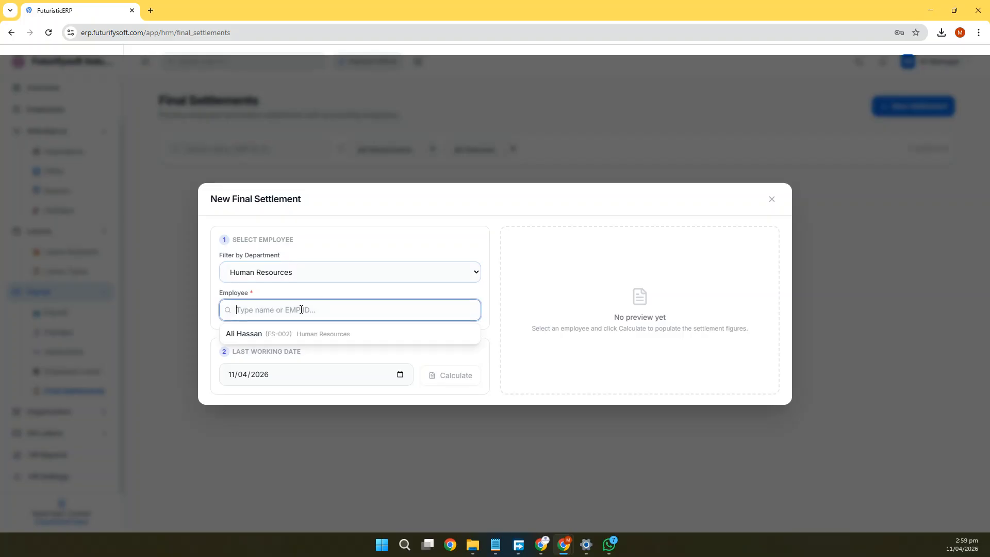
pyautogui.click(283, 335)
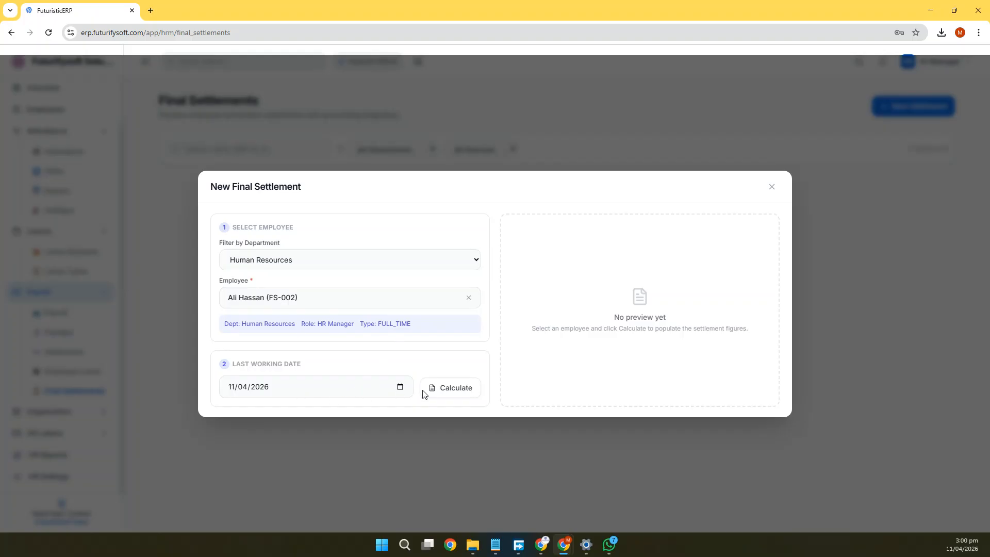
pyautogui.click(260, 394)
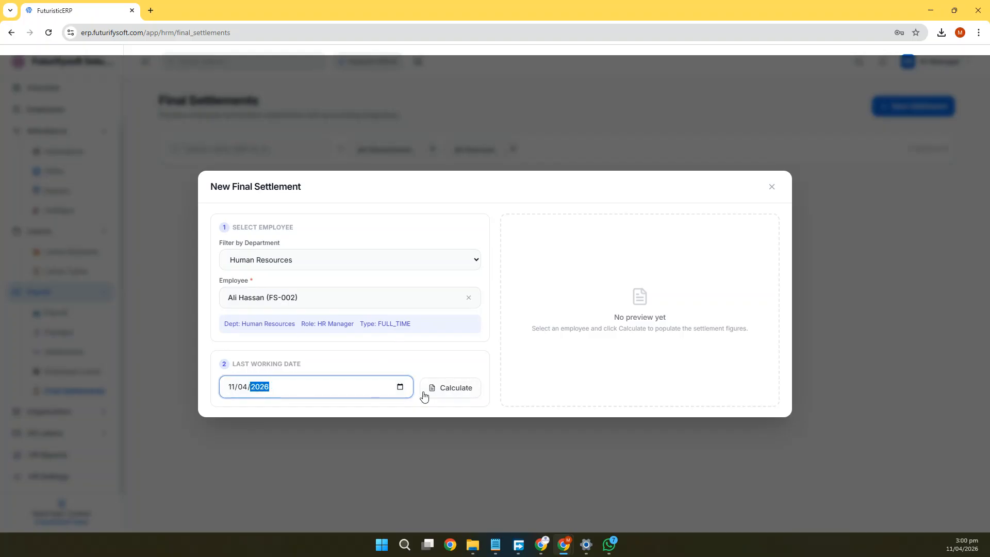
pyautogui.click(457, 391)
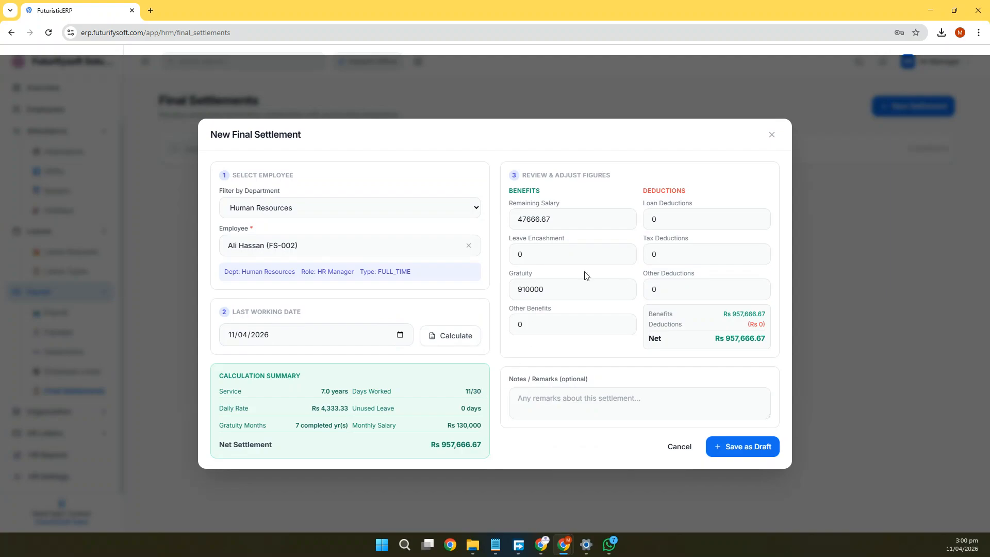
# Examine the settlement's remaining salary and gratuity figures against the gratuity months and monthly salary in the calculation summary.
pyautogui.moveTo(518, 220); pyautogui.dragTo(559, 219)
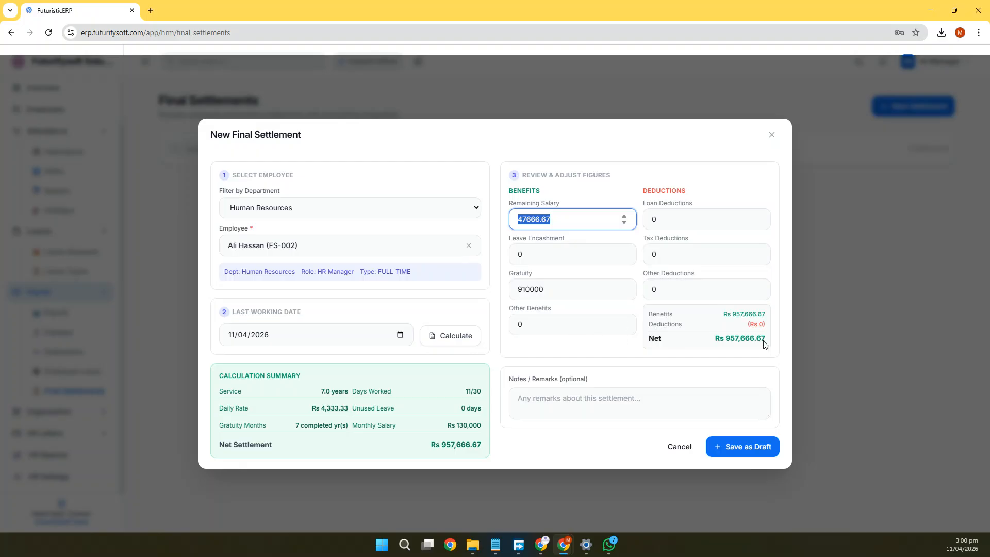
pyautogui.press('Tab')
pyautogui.press('Tab')
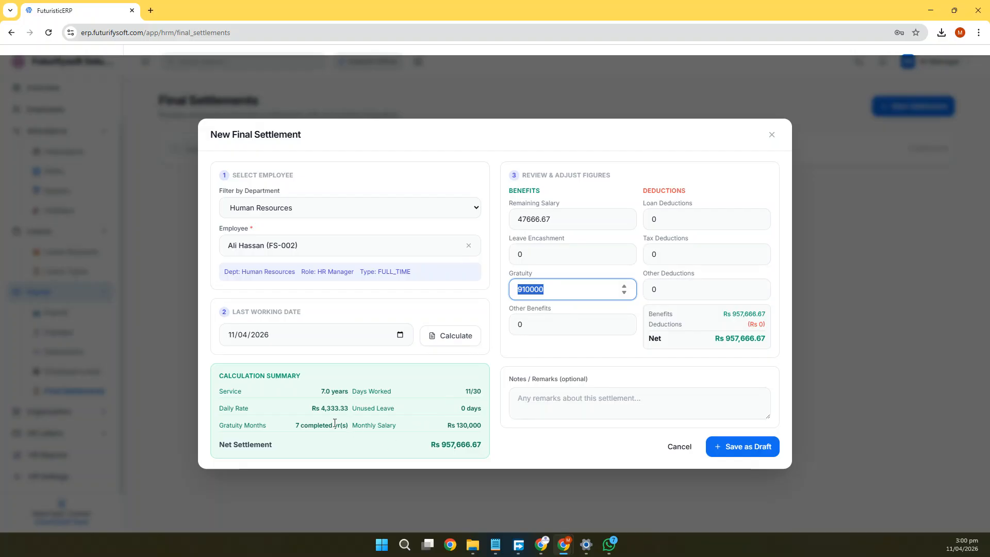
pyautogui.moveTo(297, 426); pyautogui.dragTo(478, 424)
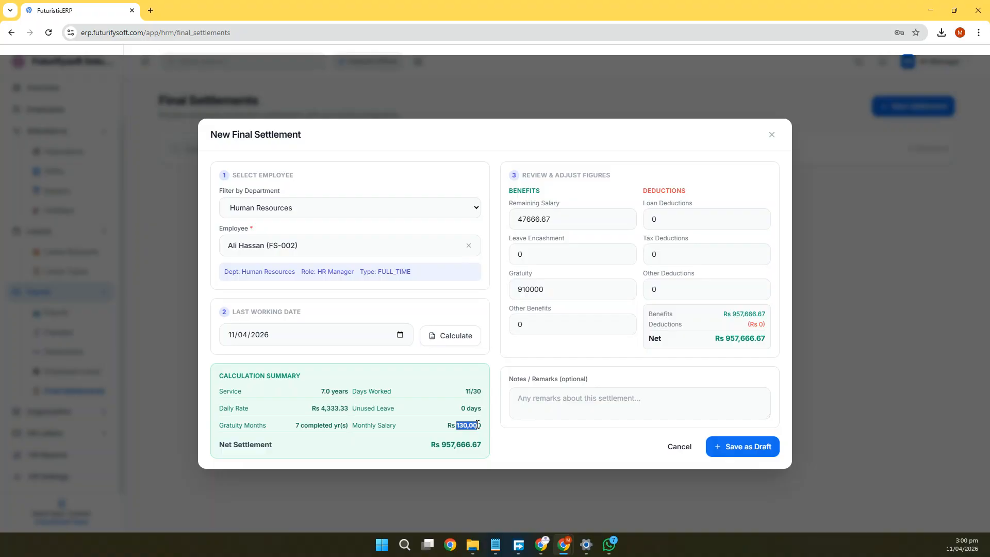
pyautogui.click(407, 411)
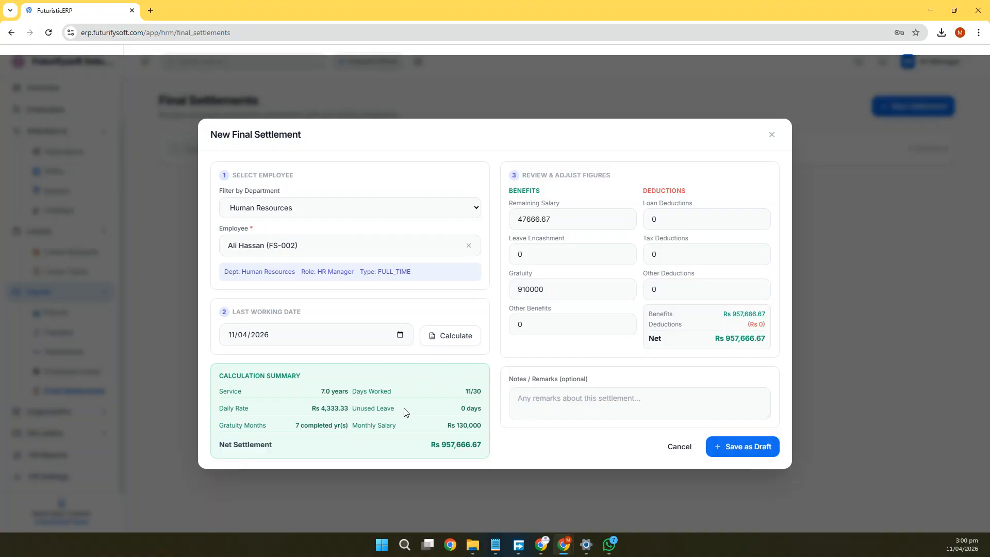
# Save the final settlement as a draft and approve it without a comment.
pyautogui.click(712, 447)
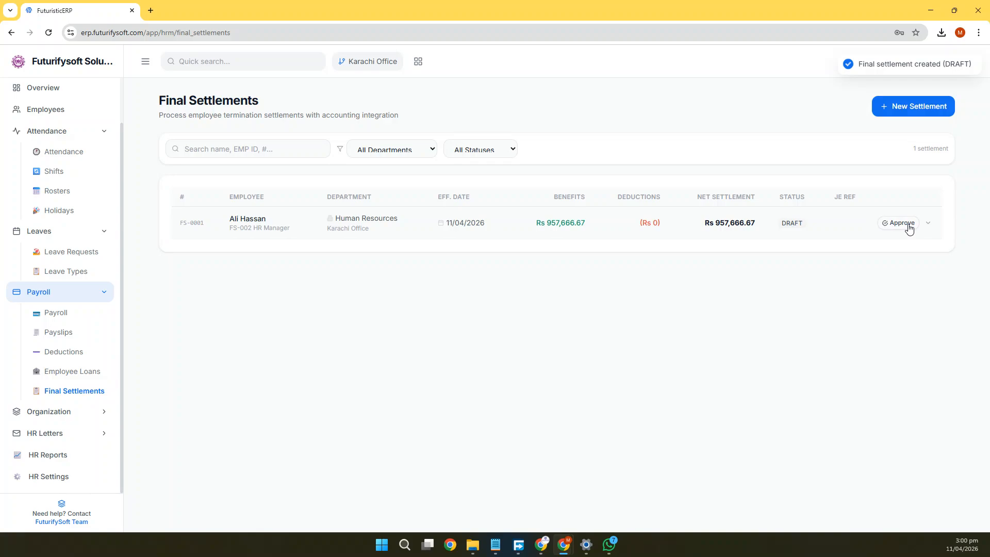
pyautogui.click(908, 228)
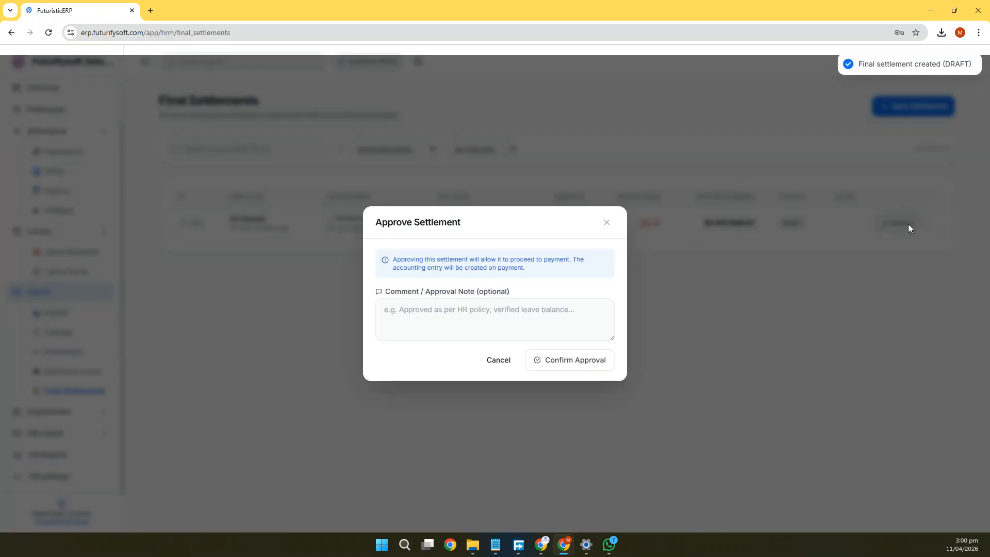
pyautogui.click(567, 368)
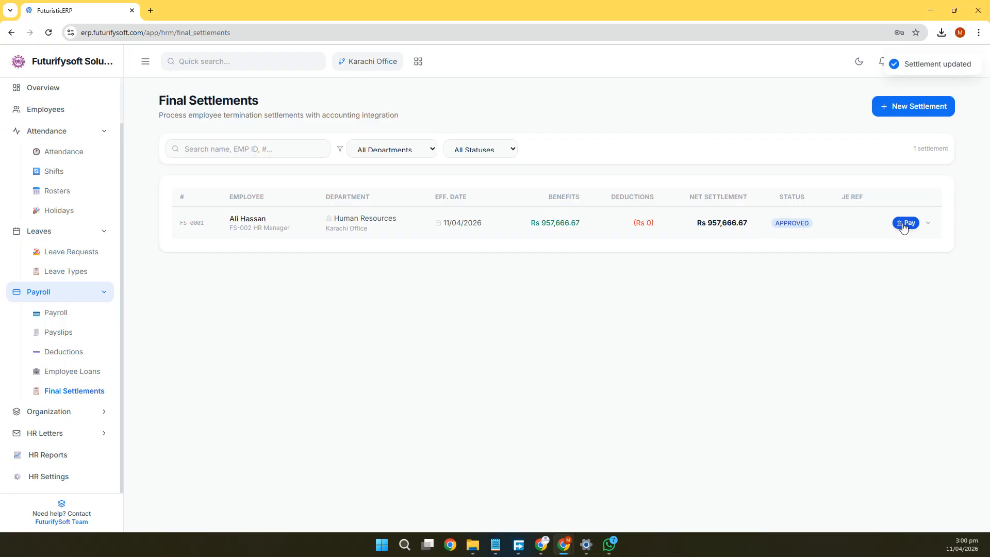
# Check which bank accounts are offered for disbursing the approved settlement, and cancel without posting the payment.
pyautogui.click(902, 226)
pyautogui.click(524, 289)
pyautogui.click(424, 288)
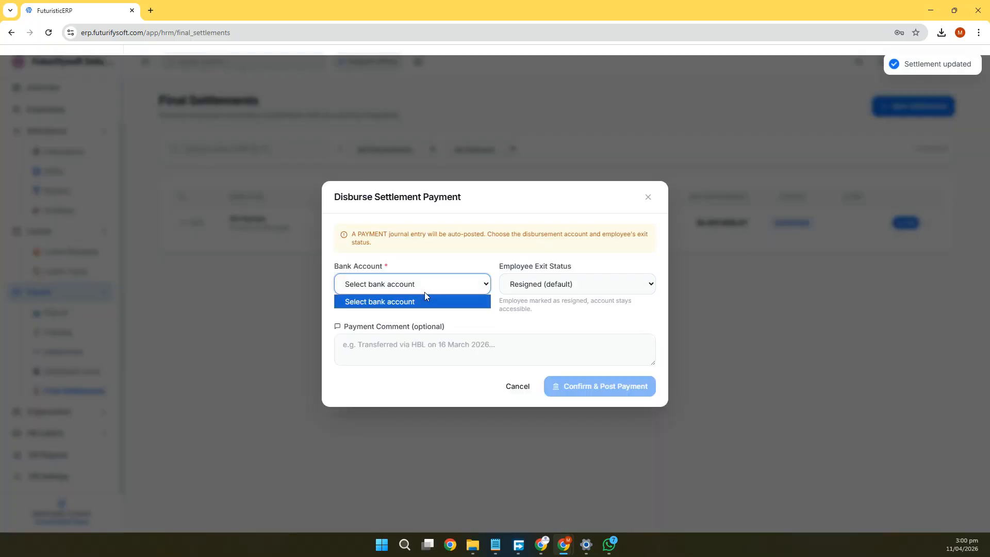
pyautogui.click(517, 386)
pyautogui.click(517, 386)
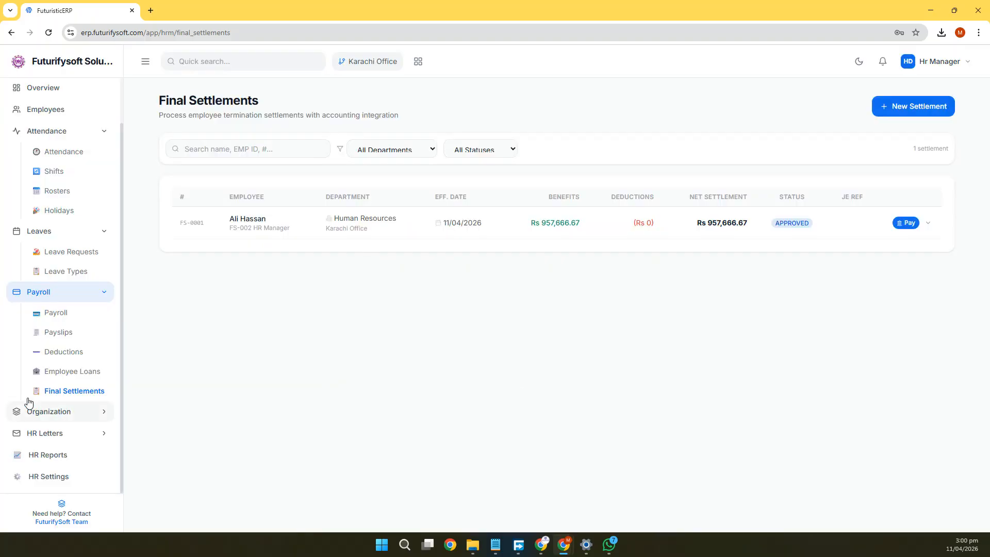
# Create a department named Accounts in the organization's departments, with Finance & Accounts as its parent.
pyautogui.click(61, 410)
pyautogui.scroll(-1, 73, 387)
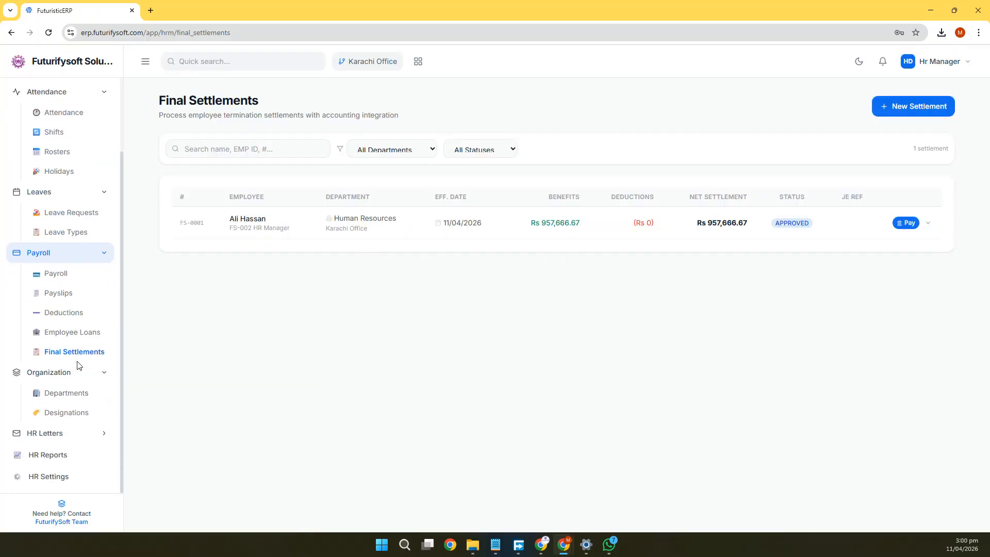
pyautogui.click(76, 396)
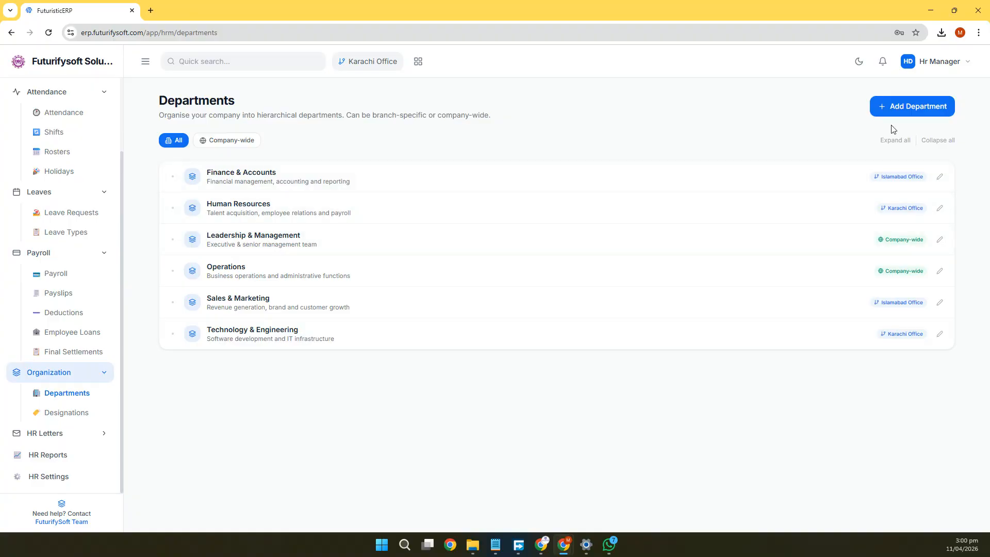
pyautogui.click(901, 102)
pyautogui.click(441, 371)
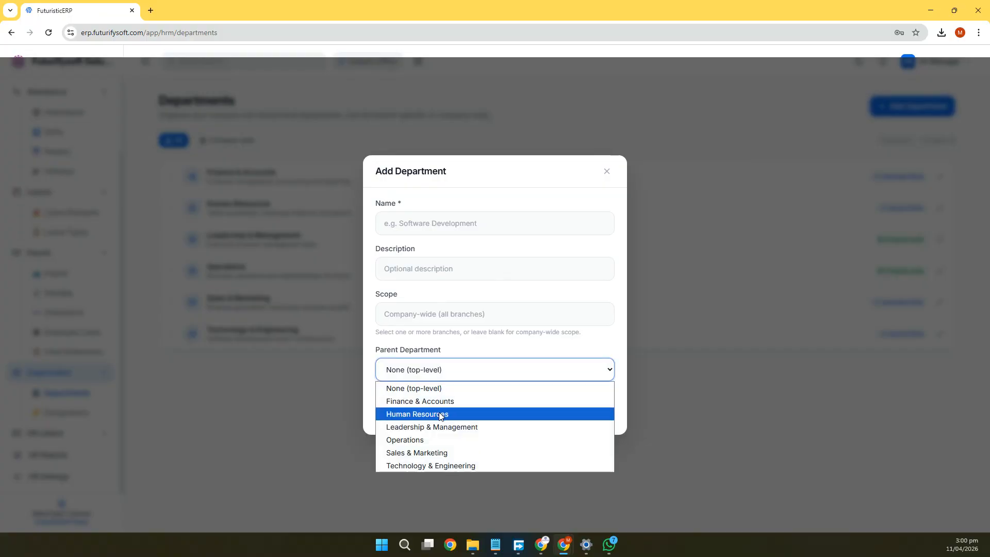
pyautogui.click(438, 401)
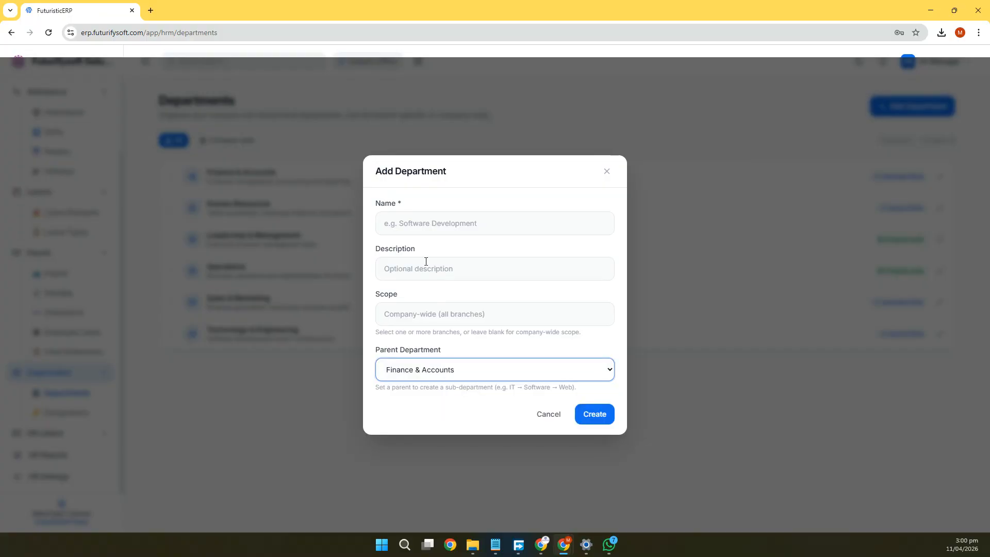
pyautogui.click(427, 233)
pyautogui.write('Accounts')
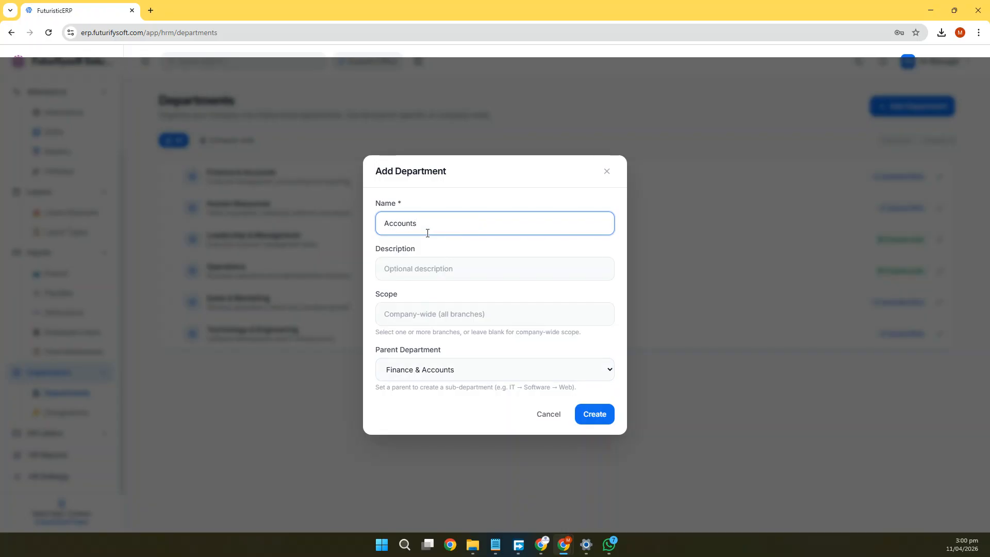
pyautogui.click(593, 413)
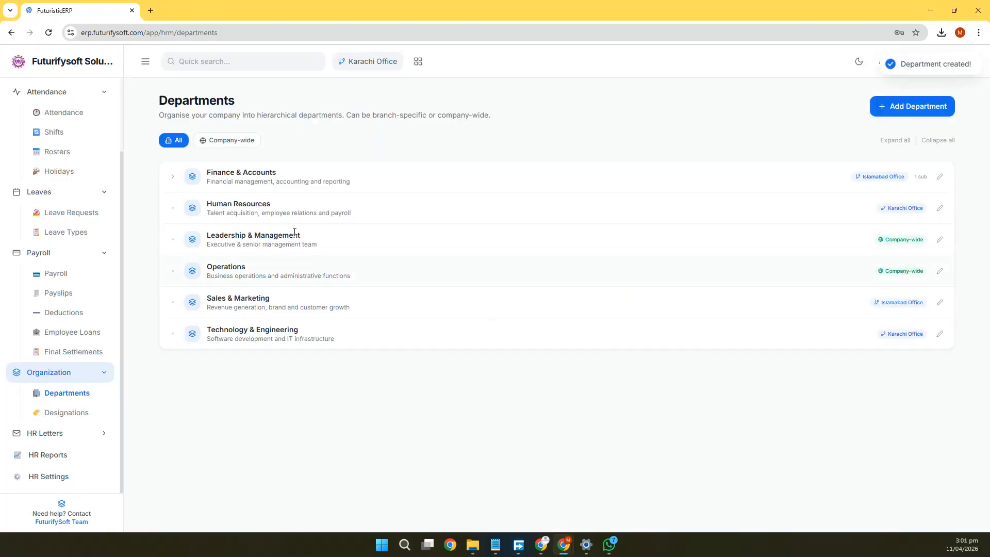
# Expand Finance & Accounts, view the Accounts sub-department's editable details, and close them without changes.
pyautogui.click(173, 177)
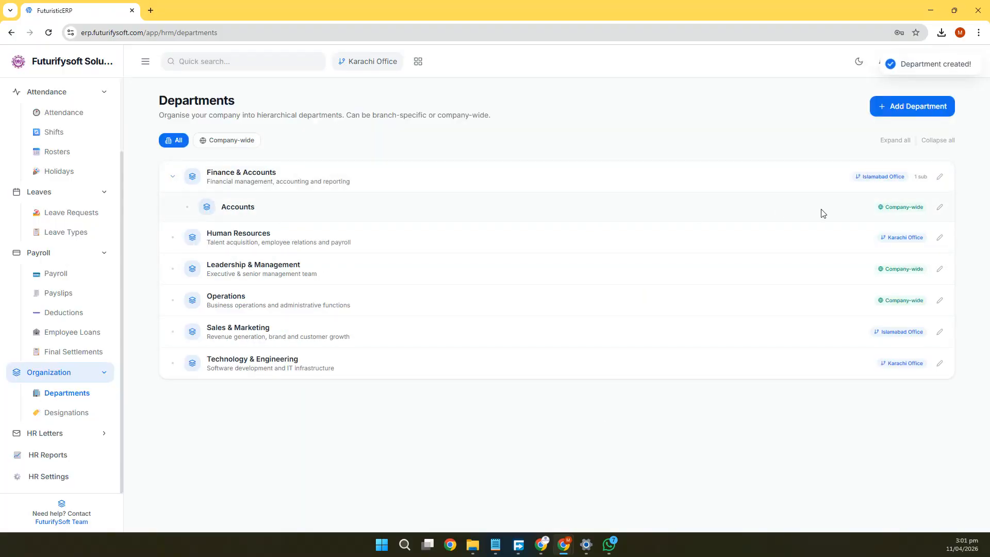
pyautogui.click(938, 207)
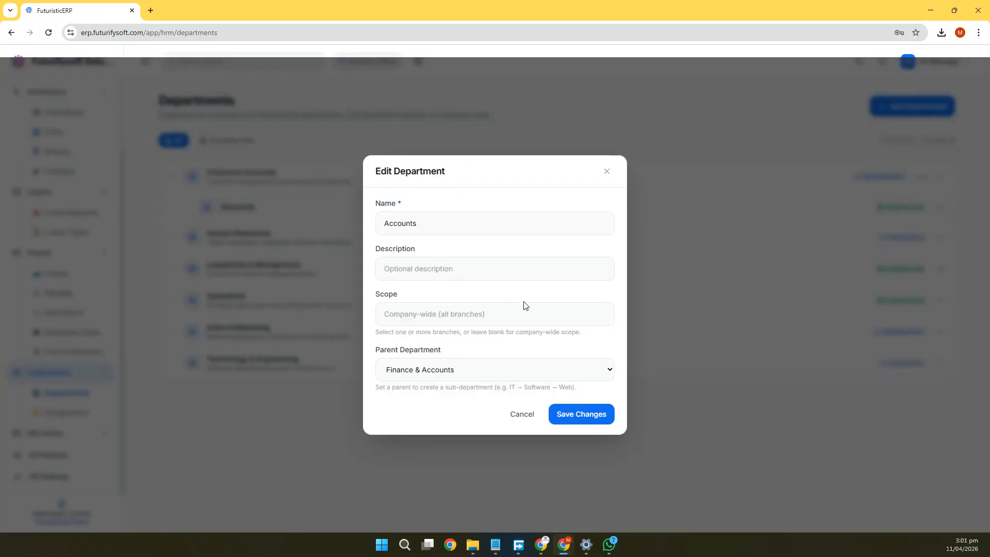
pyautogui.click(607, 172)
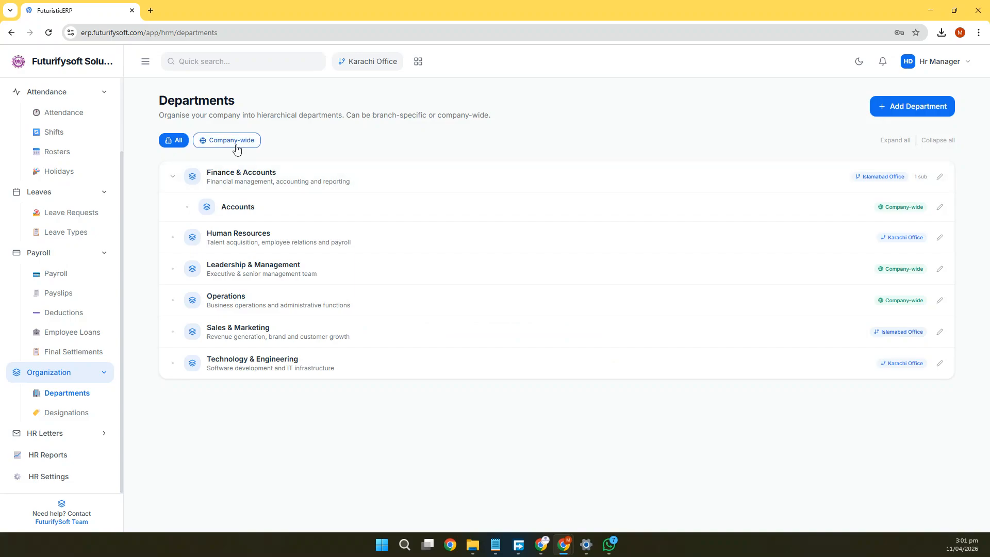
# Review the designations catalog, check the department choice for a new designation, and close the form without creating one.
pyautogui.click(67, 411)
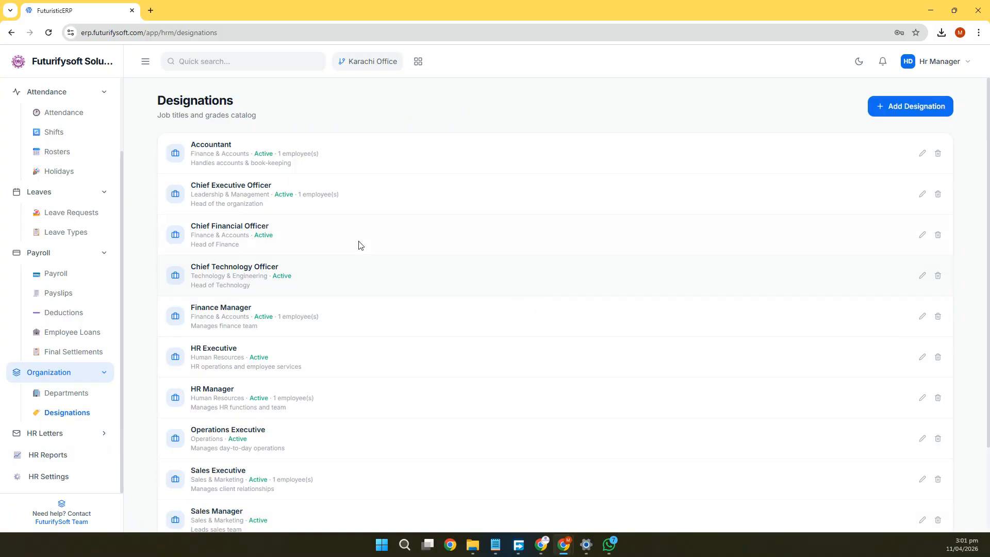
pyautogui.scroll(-3, 380, 240)
pyautogui.scroll(3, 392, 279)
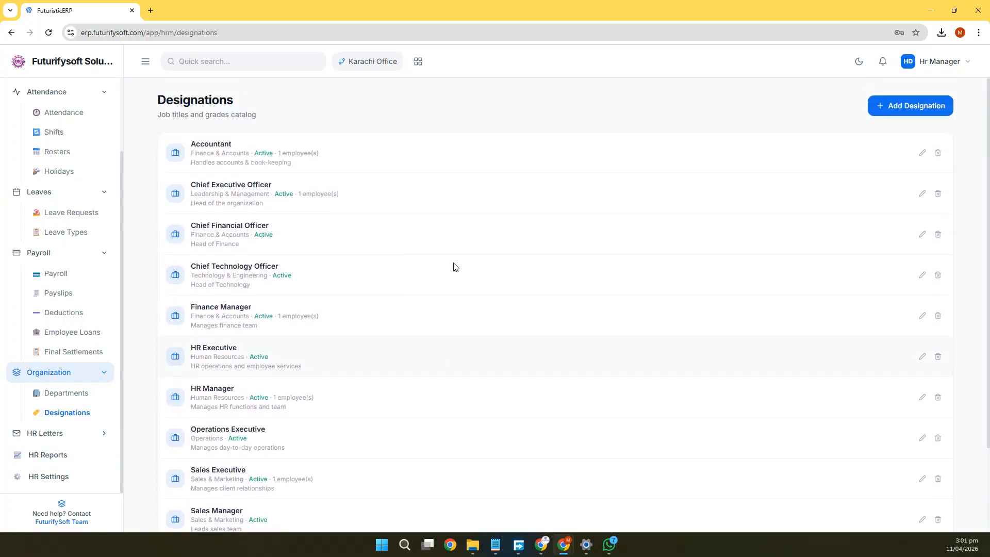
pyautogui.click(891, 105)
pyautogui.click(416, 304)
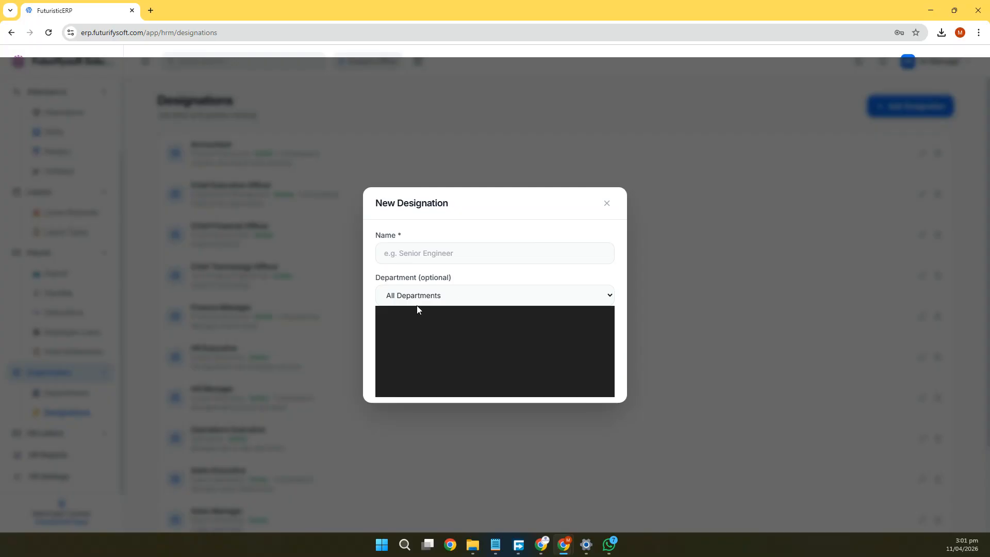
pyautogui.click(417, 312)
pyautogui.click(601, 204)
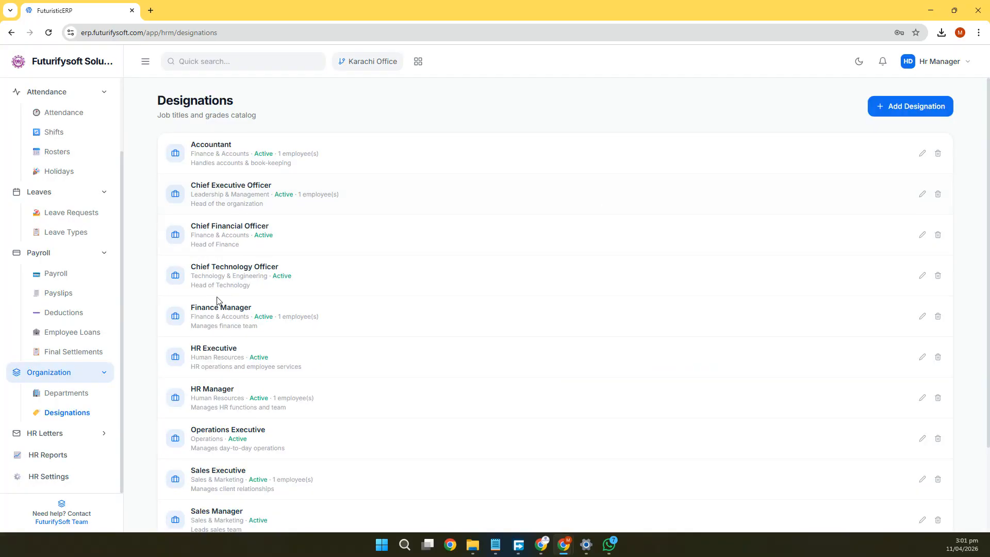
# Open the employee letters under HR Letters and inspect the issued offer letter's entry.
pyautogui.click(91, 434)
pyautogui.scroll(-1, 83, 392)
pyautogui.click(79, 396)
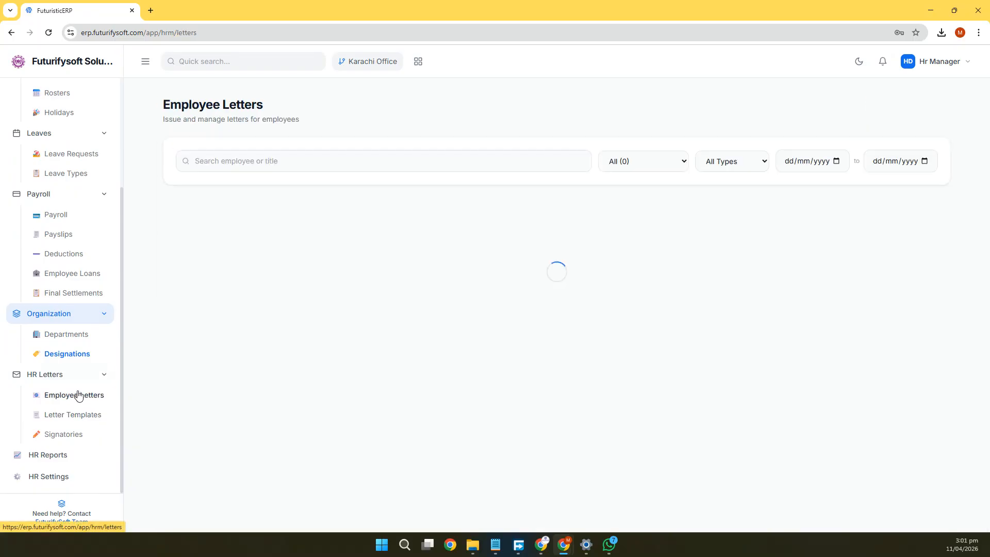
pyautogui.moveTo(176, 231); pyautogui.dragTo(367, 232)
pyautogui.click(450, 267)
# Preview the Human Resources employee's offer letter, read it through to the authorizing signature, and close it.
pyautogui.click(920, 229)
pyautogui.scroll(-3, 433, 264)
pyautogui.scroll(4, 433, 263)
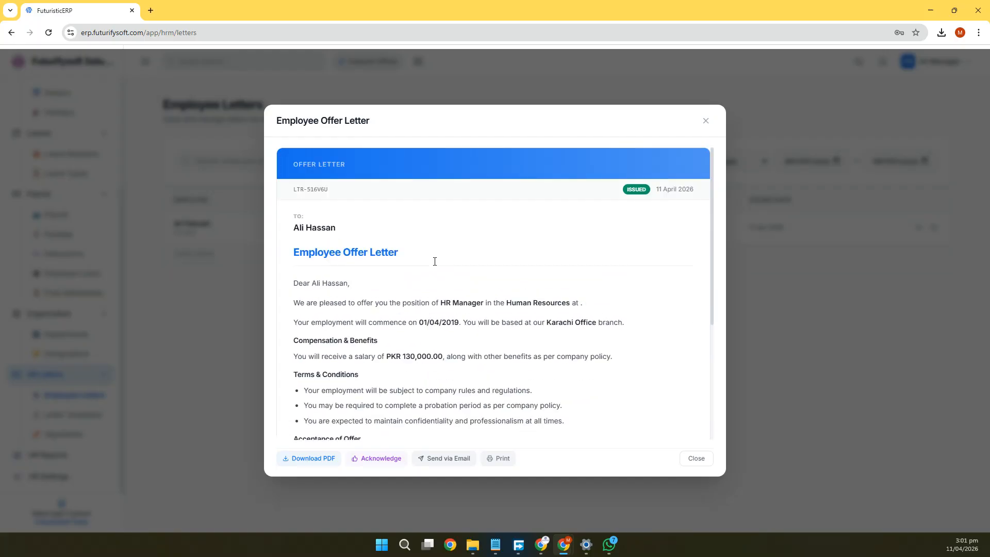
pyautogui.scroll(-3, 431, 262)
pyautogui.scroll(2, 397, 294)
pyautogui.scroll(-1, 360, 386)
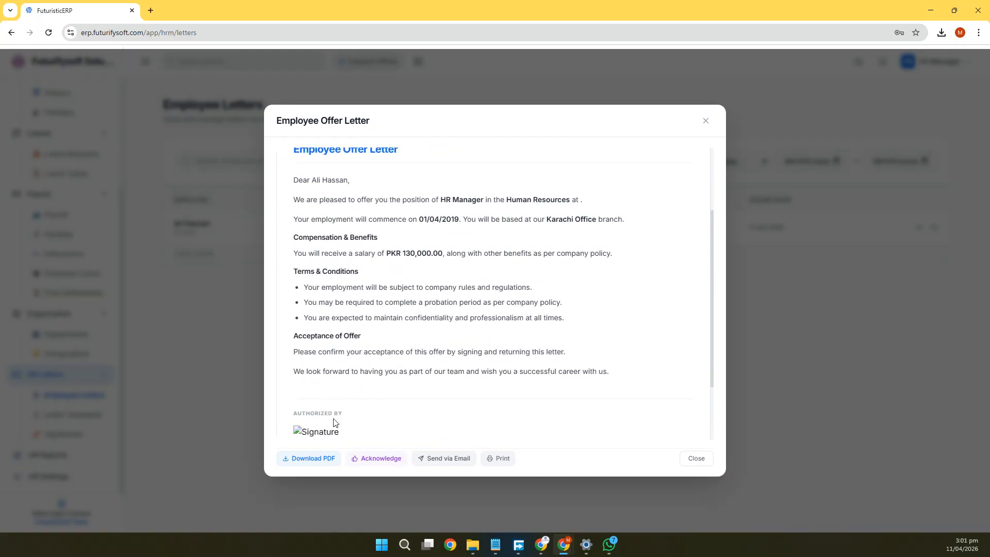
pyautogui.click(702, 123)
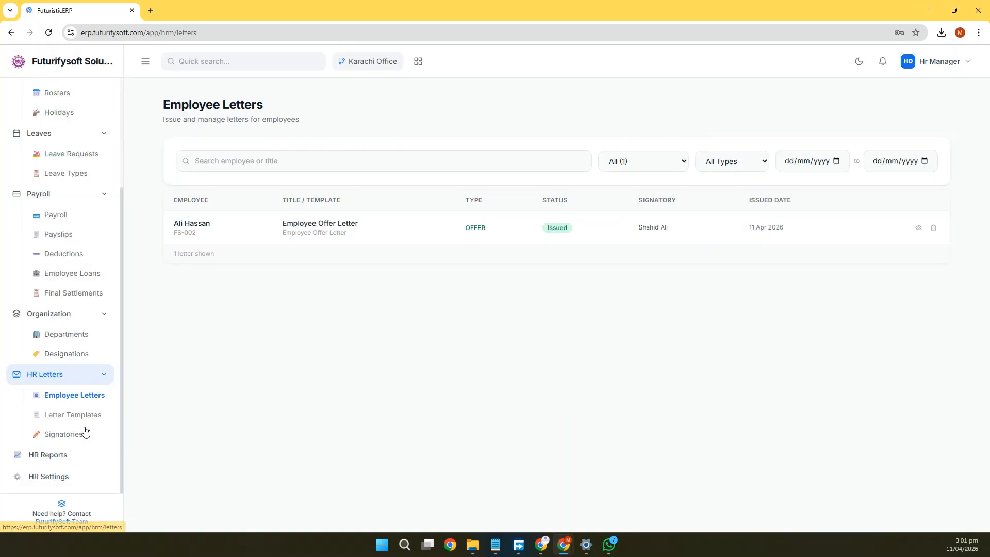
# Remove the signature image from the existing authorized signatory's record under HR Letters and save the change.
pyautogui.click(72, 436)
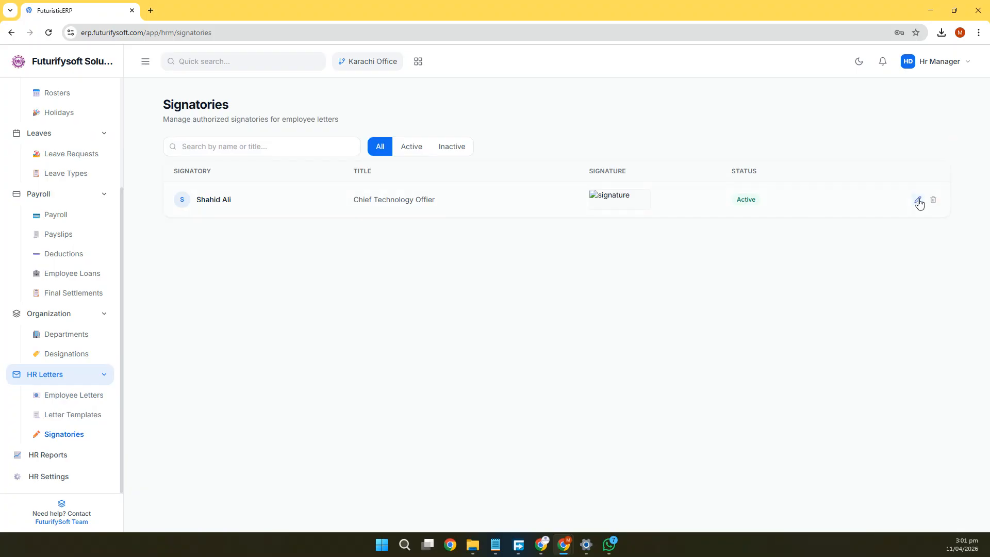
pyautogui.click(917, 199)
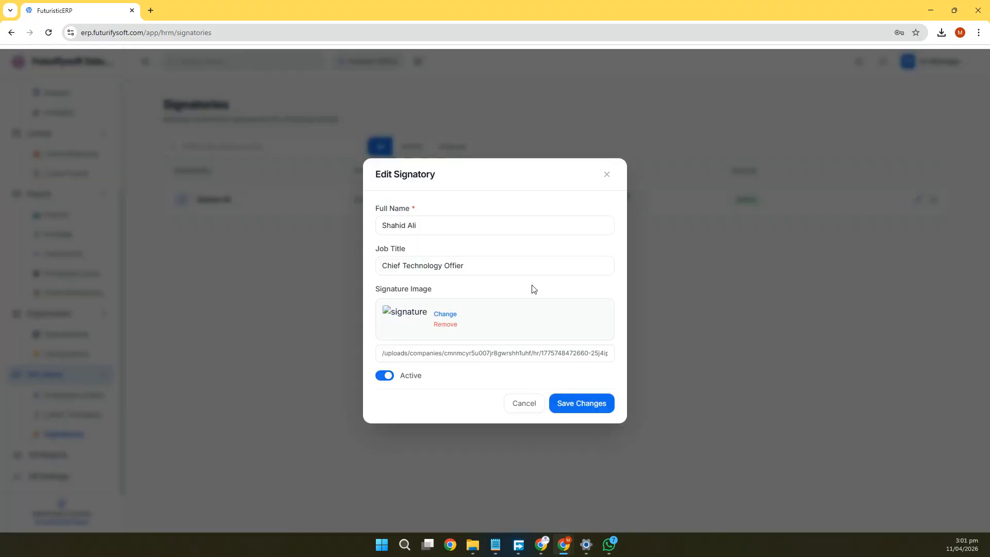
pyautogui.click(446, 324)
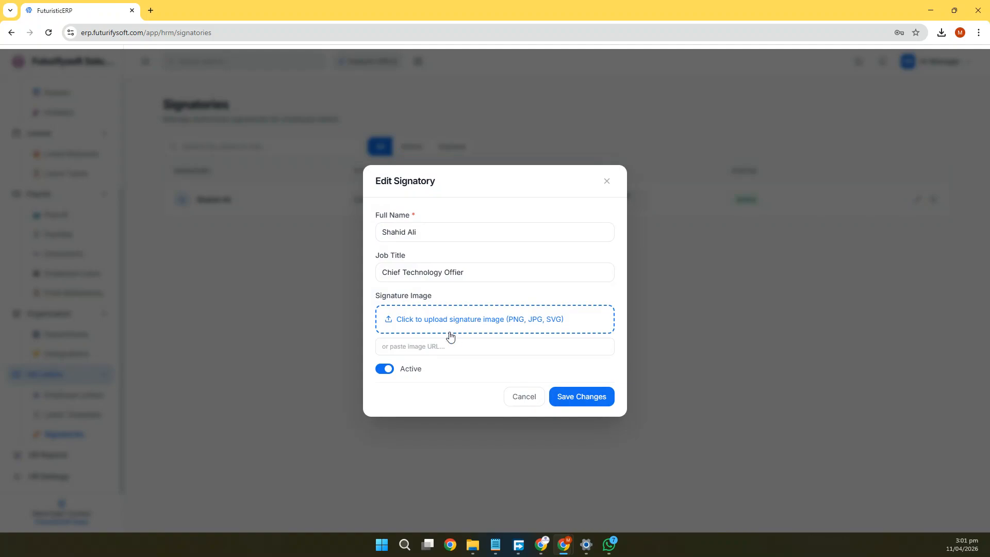
pyautogui.click(428, 344)
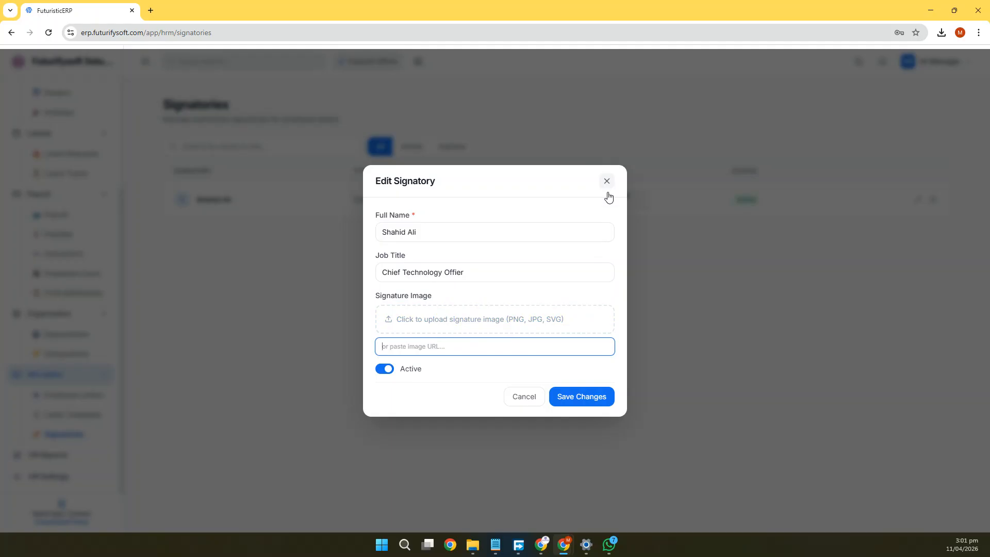
pyautogui.click(591, 401)
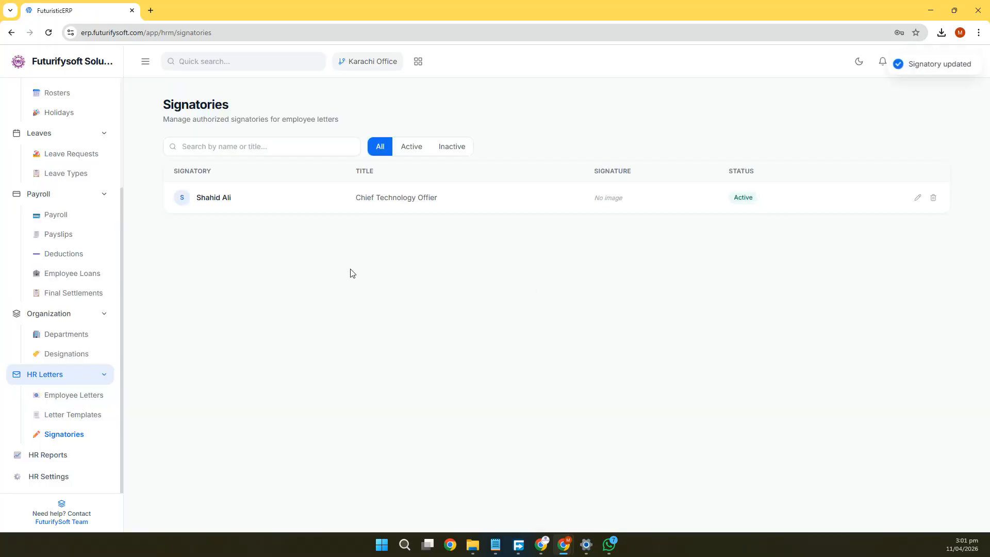
# Review a new letter template's available letter types and quick-insert variables, and cancel the form without creating a template.
pyautogui.click(73, 415)
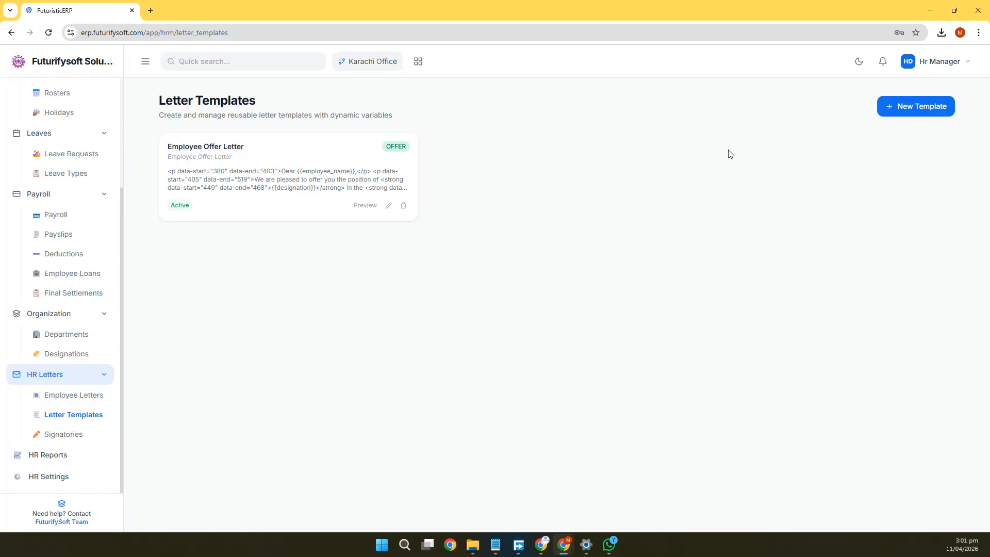
pyautogui.click(892, 109)
pyautogui.click(576, 177)
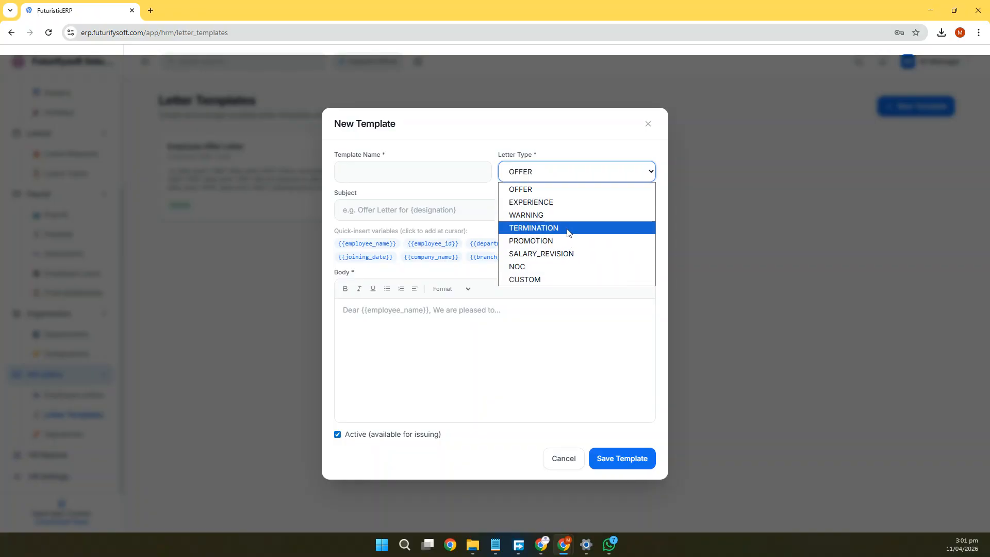
pyautogui.click(531, 348)
pyautogui.moveTo(331, 245); pyautogui.dragTo(587, 269)
pyautogui.click(525, 347)
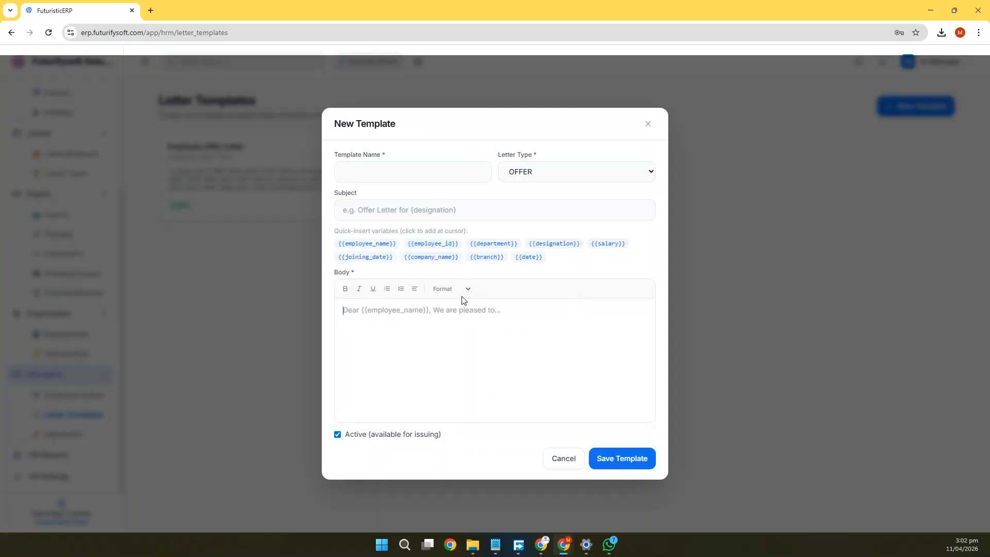
pyautogui.click(573, 463)
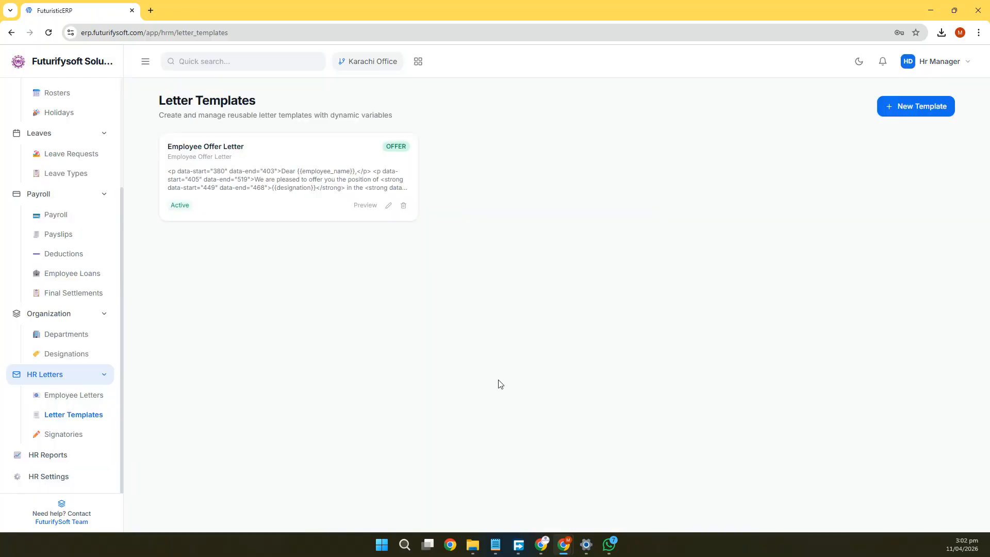
# Open the Employee Offer Letter template for editing, read its body and detected variables, and save the template.
pyautogui.click(387, 207)
pyautogui.scroll(-1, 422, 330)
pyautogui.scroll(1, 421, 330)
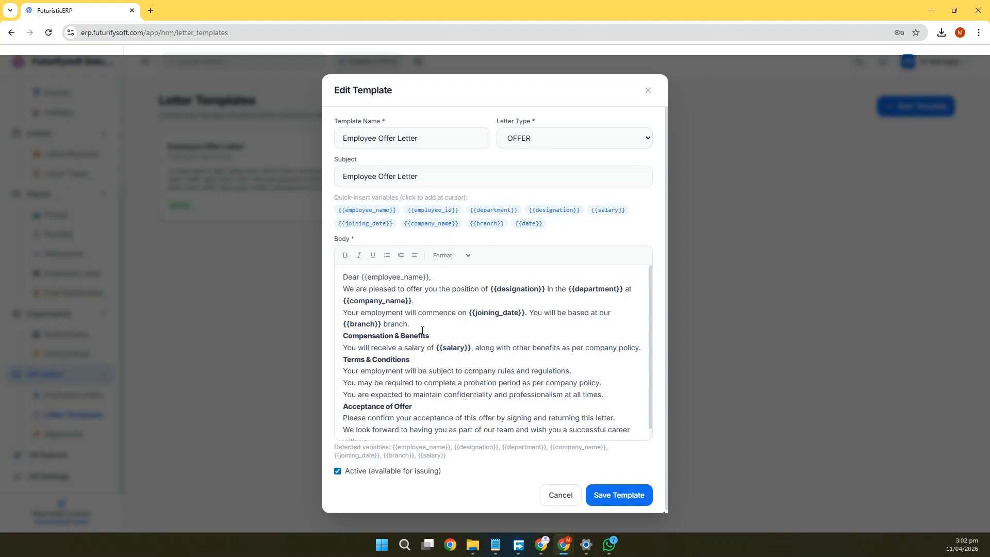
pyautogui.scroll(-1, 441, 360)
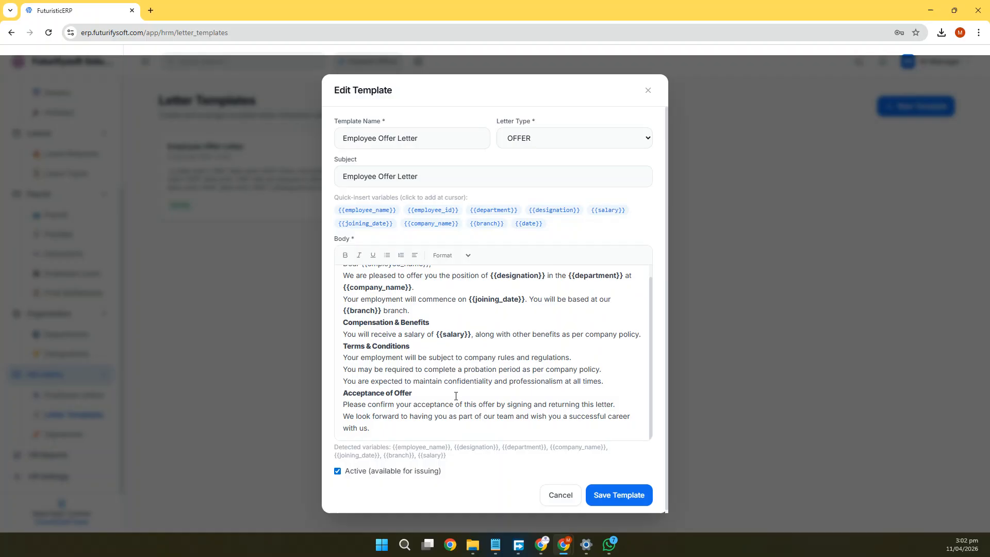
pyautogui.moveTo(331, 452); pyautogui.dragTo(456, 458)
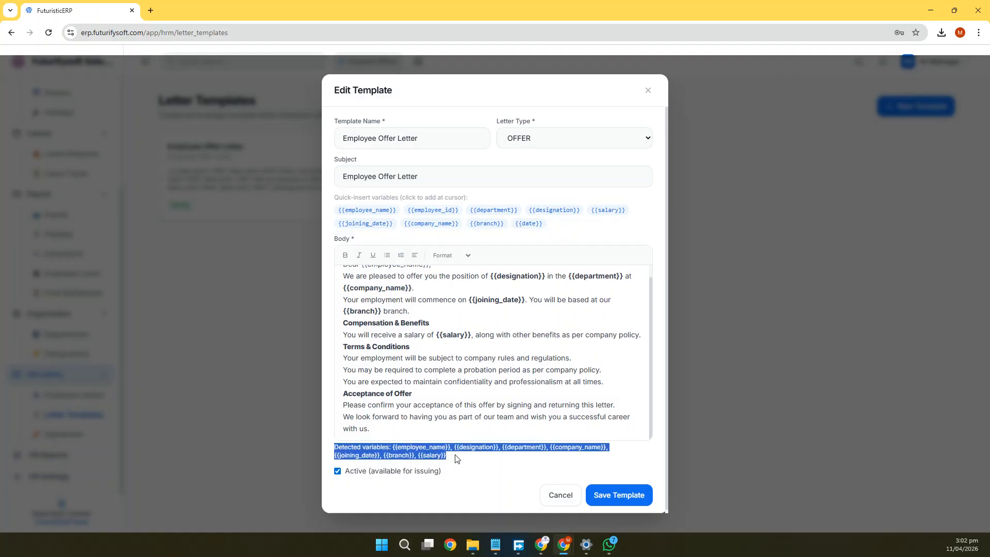
pyautogui.click(495, 459)
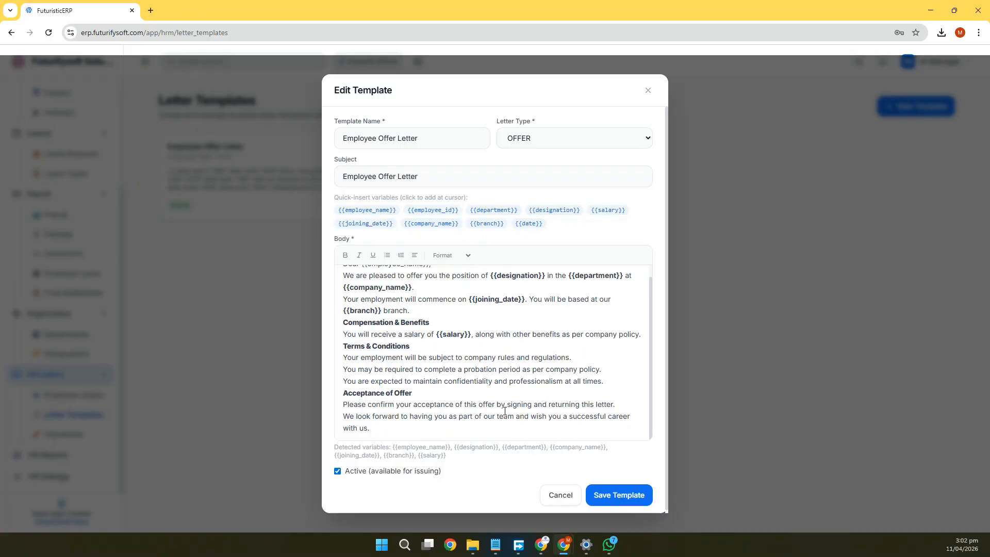
pyautogui.click(619, 495)
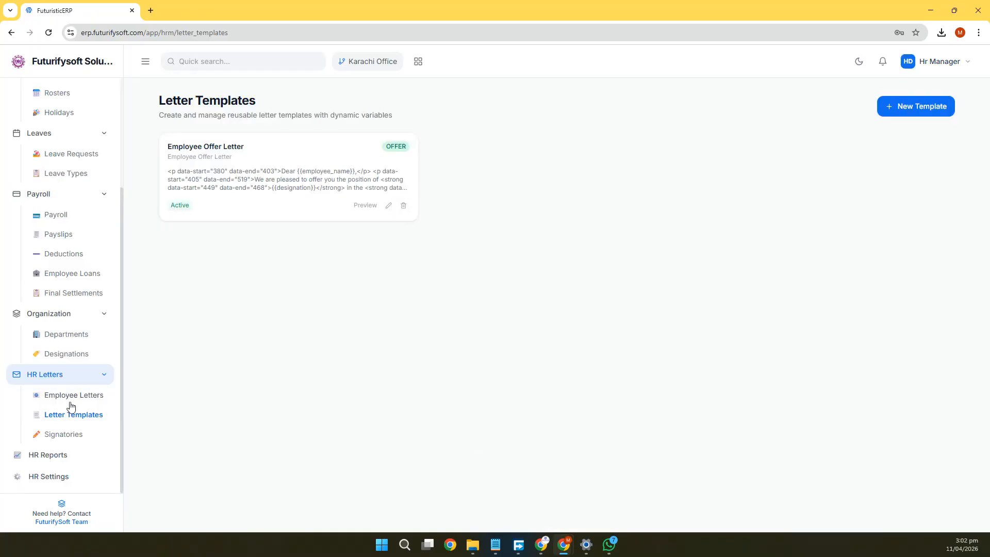
# Preview the issued offer letter again in the employee letters, read it through to the end, and close it.
pyautogui.click(71, 397)
pyautogui.click(918, 227)
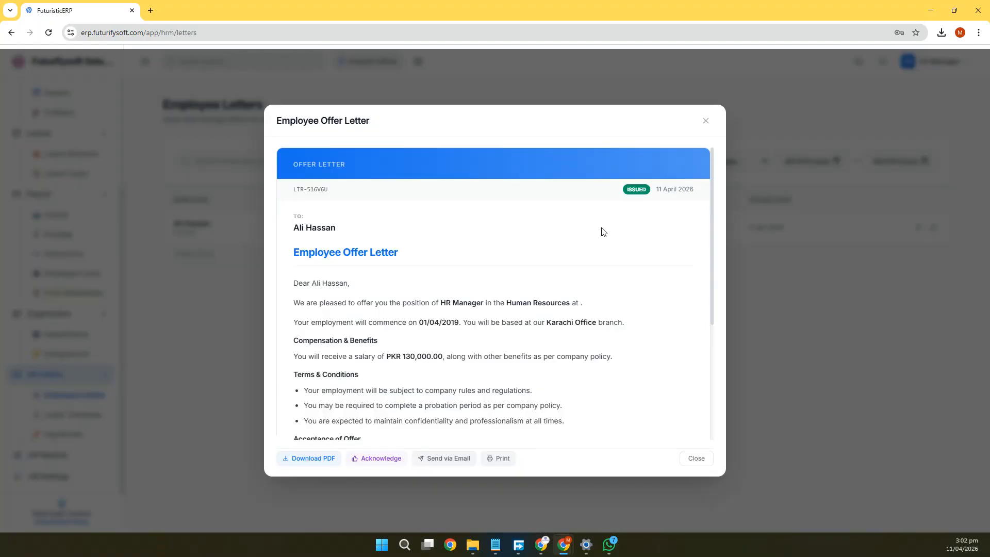
pyautogui.scroll(-5, 479, 291)
pyautogui.click(705, 120)
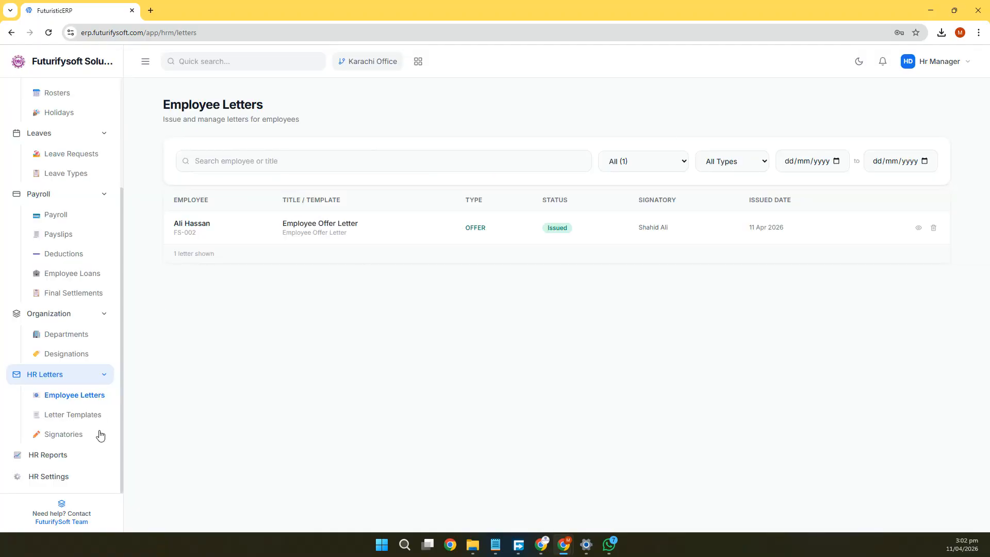
# Review the HR headcount report for Last Month, Last 90 Days, This Year and Last Year, and reset the filters.
pyautogui.click(90, 455)
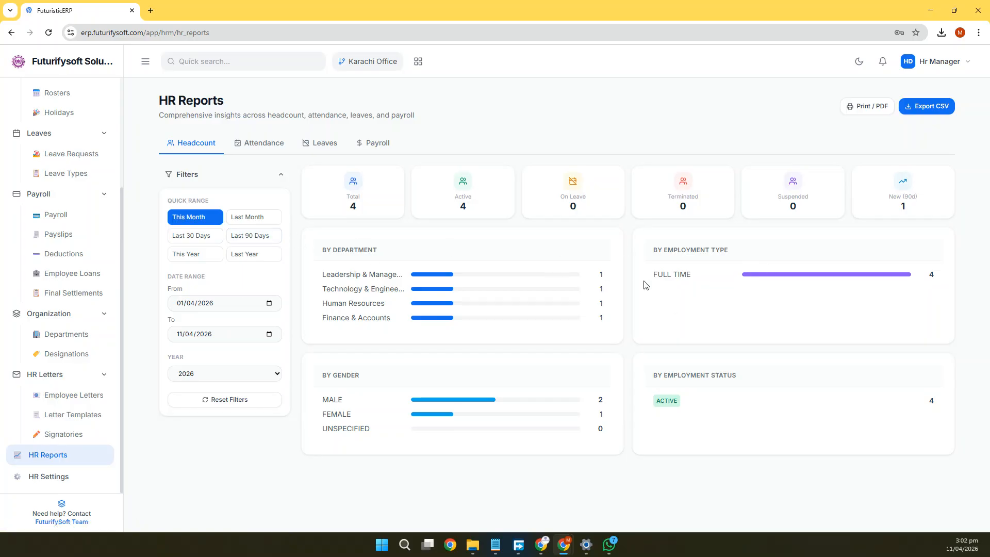
pyautogui.click(239, 221)
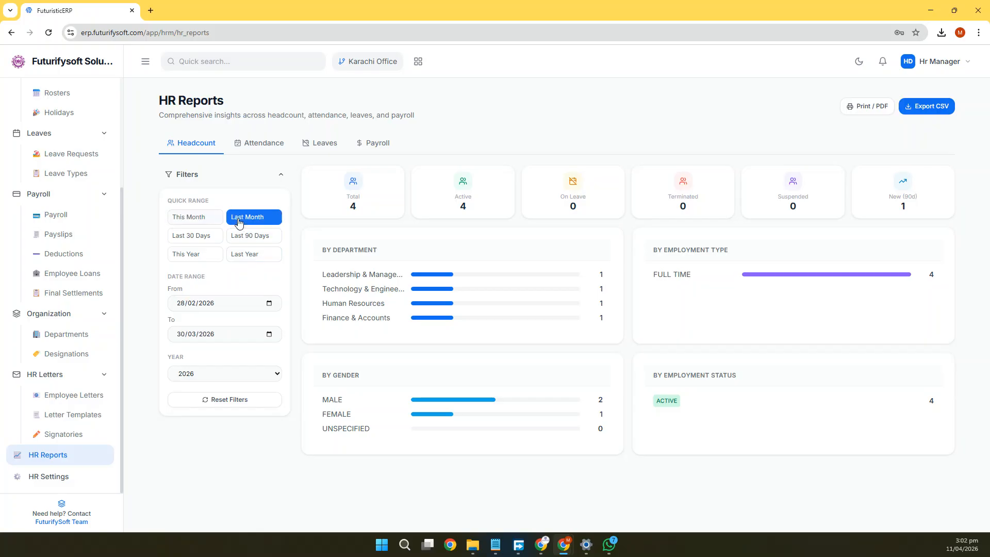
pyautogui.click(242, 232)
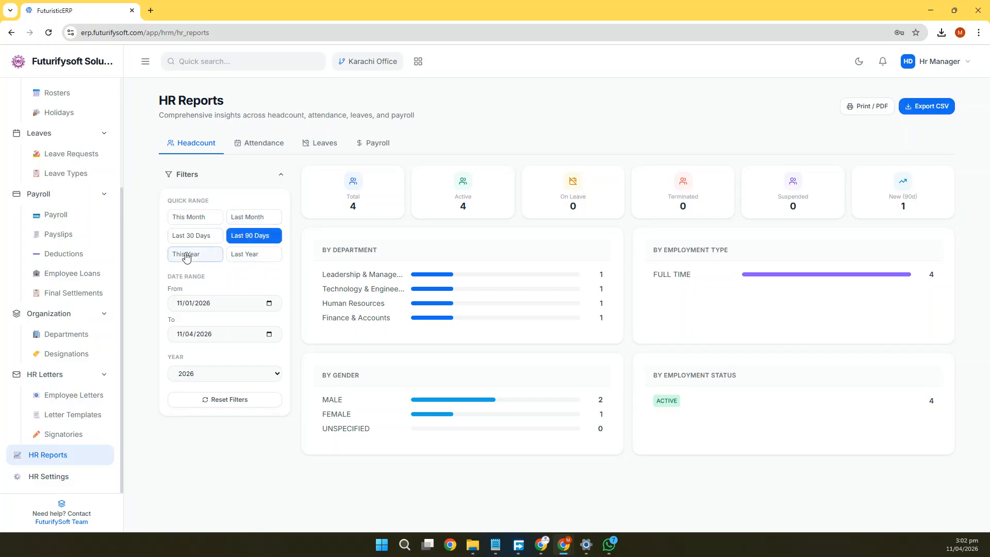
pyautogui.click(185, 255)
pyautogui.click(251, 258)
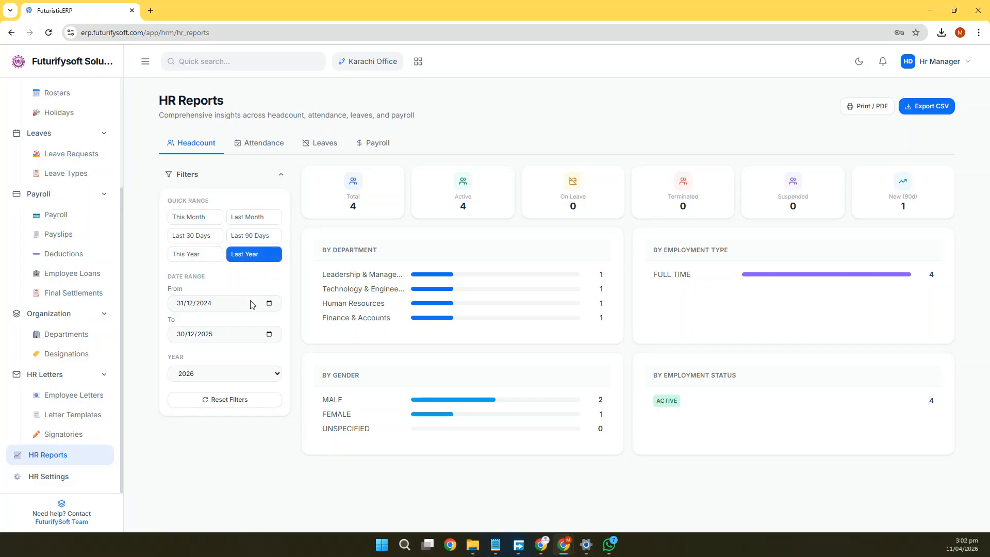
pyautogui.click(222, 399)
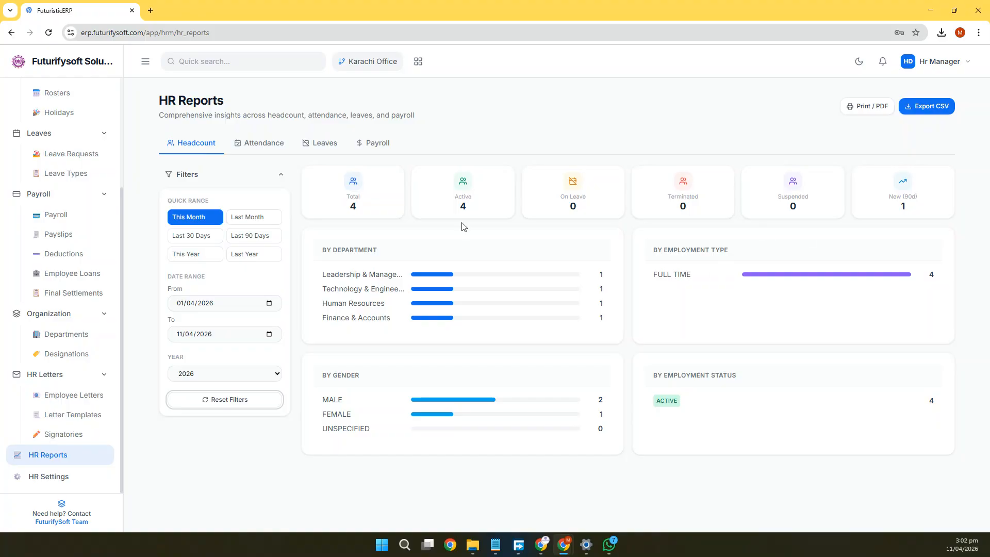
# Examine the total employees in the attendance report and the employee's leave record in the leaves report.
pyautogui.click(251, 145)
pyautogui.moveTo(334, 214); pyautogui.dragTo(407, 236)
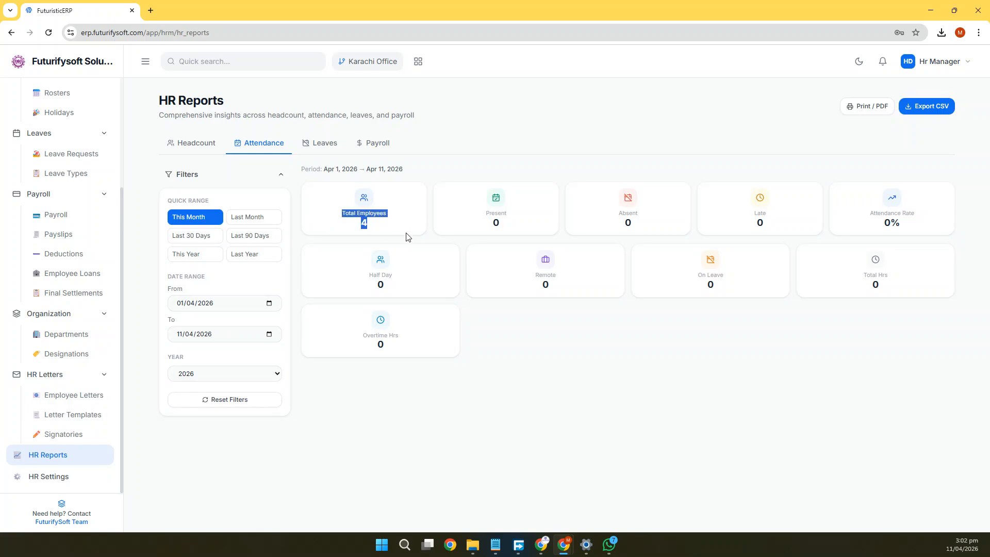
pyautogui.click(670, 343)
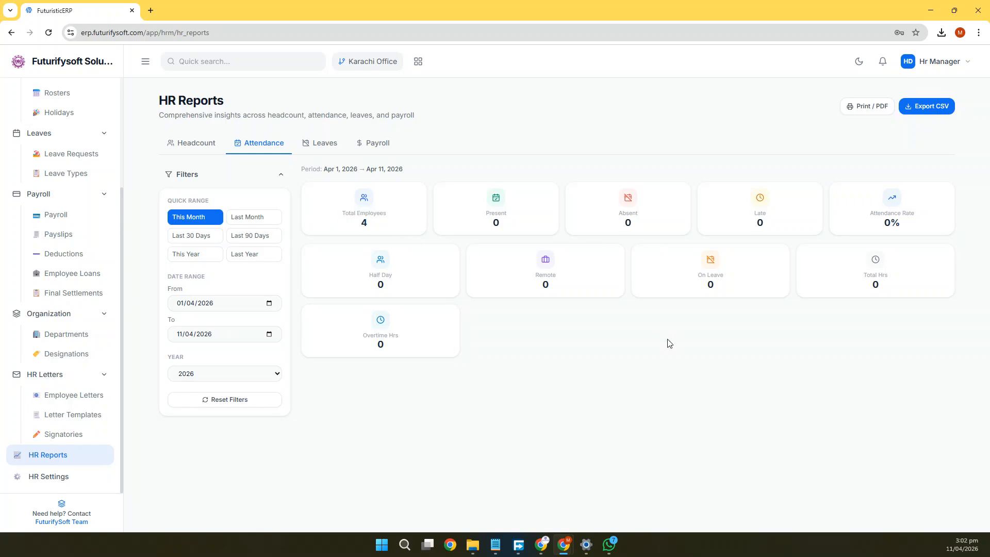
pyautogui.click(328, 145)
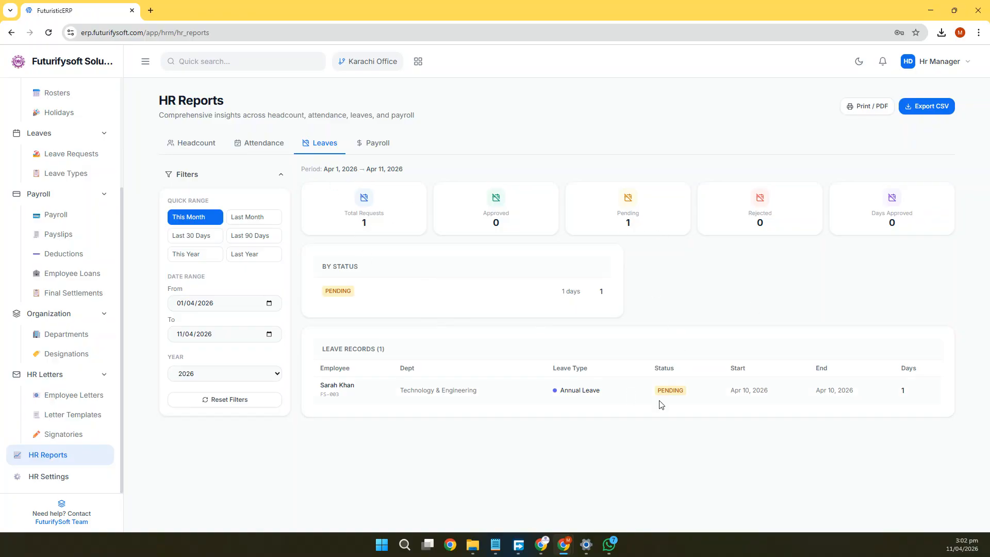
pyautogui.moveTo(314, 389); pyautogui.dragTo(872, 410)
pyautogui.click(693, 452)
# Examine the payroll report's allowances and deductions breakdown and its monthly breakdown for 2026.
pyautogui.click(381, 145)
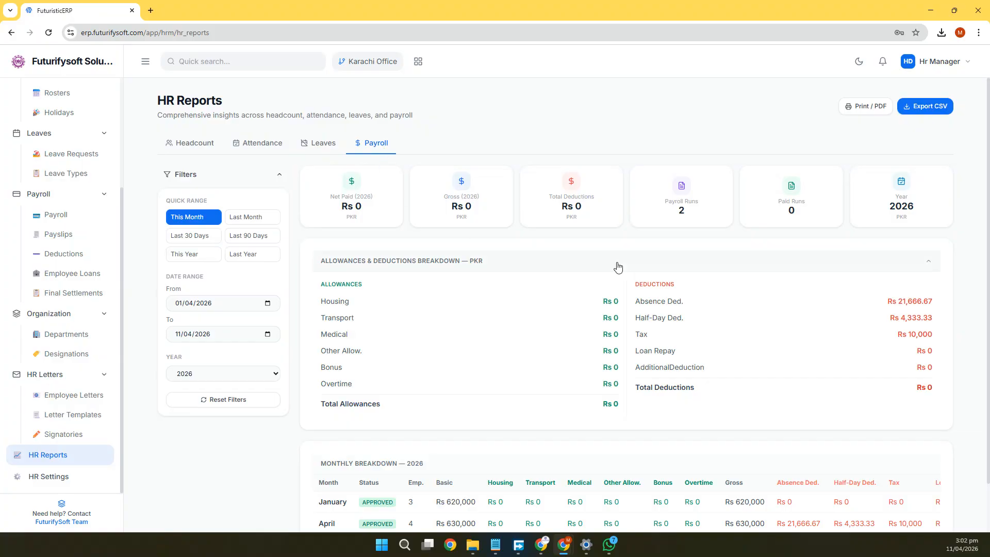
pyautogui.scroll(-1, 617, 267)
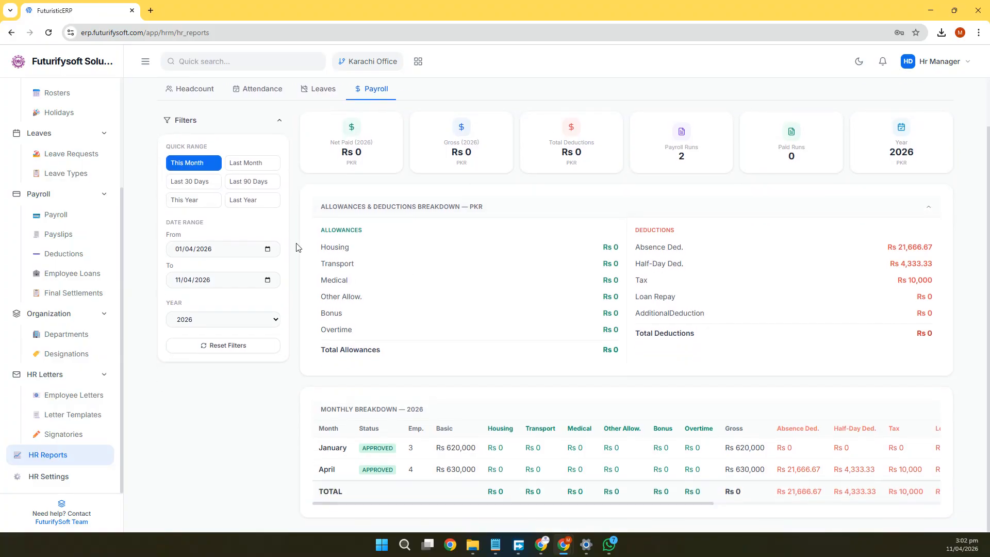
pyautogui.scroll(1, 513, 327)
pyautogui.scroll(-1, 718, 318)
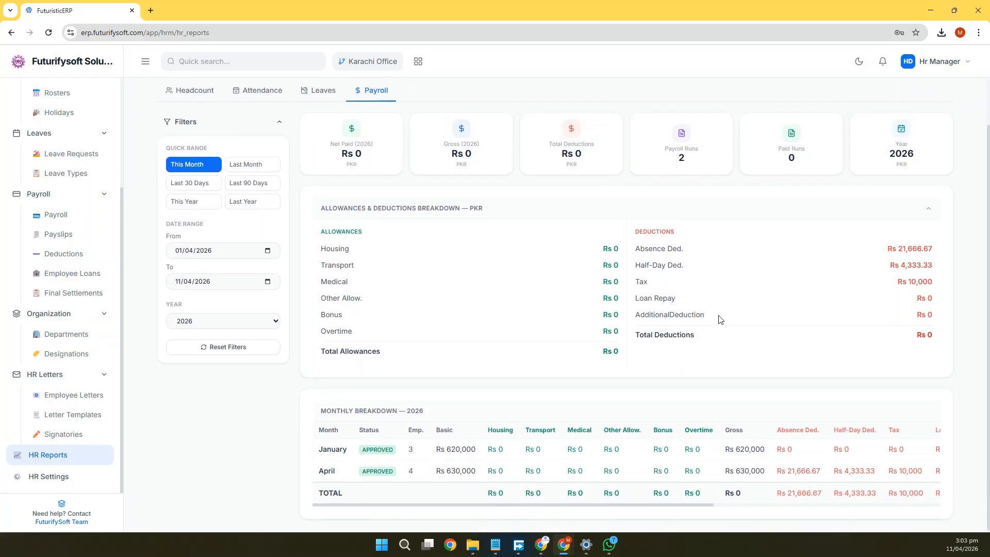
pyautogui.moveTo(518, 505); pyautogui.dragTo(440, 512)
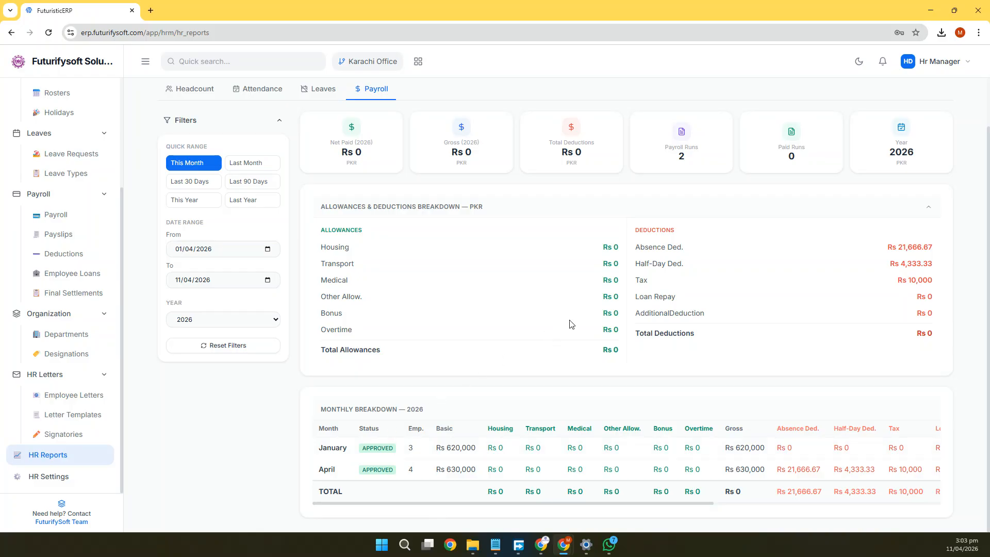
pyautogui.scroll(1, 595, 309)
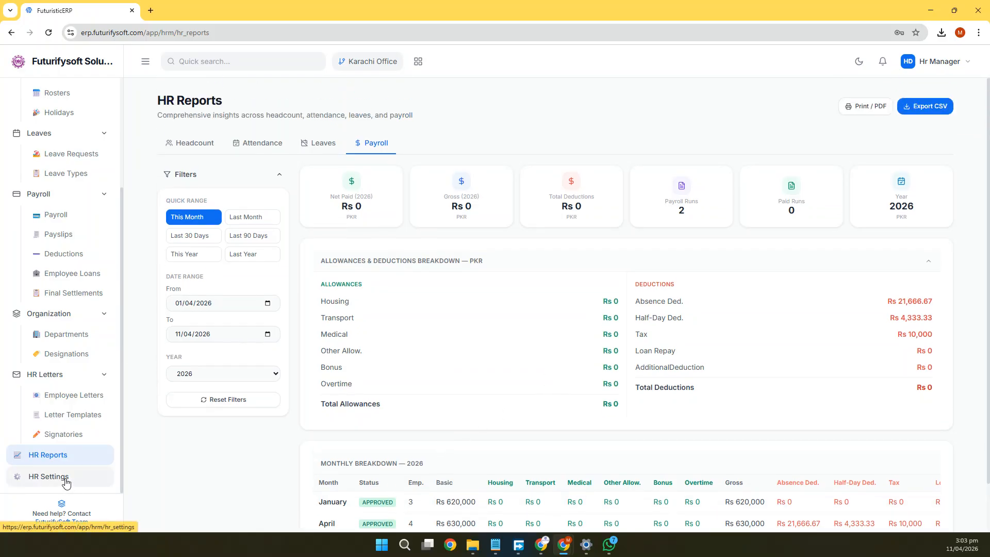
# Show the applications available to the HR manager account.
pyautogui.scroll(3, 73, 356)
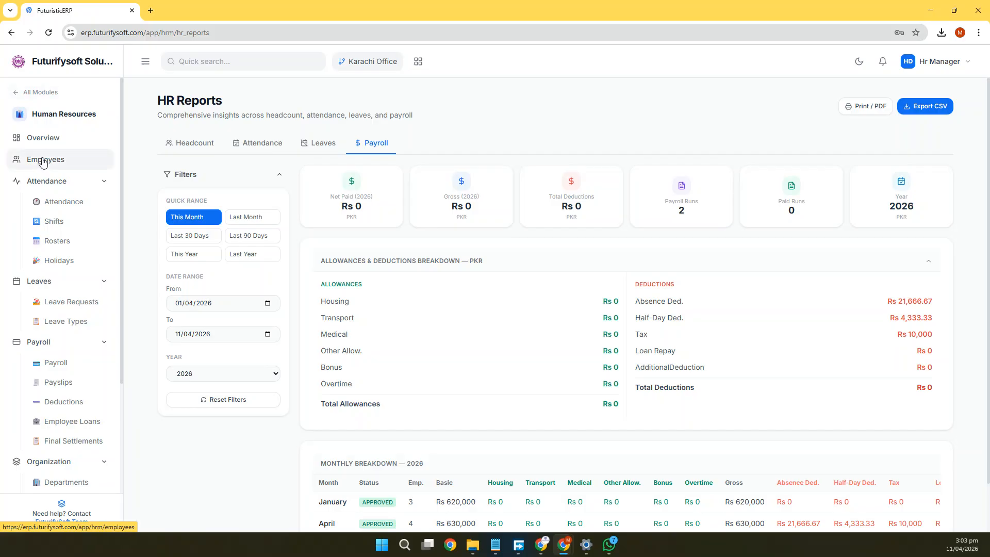
pyautogui.click(418, 62)
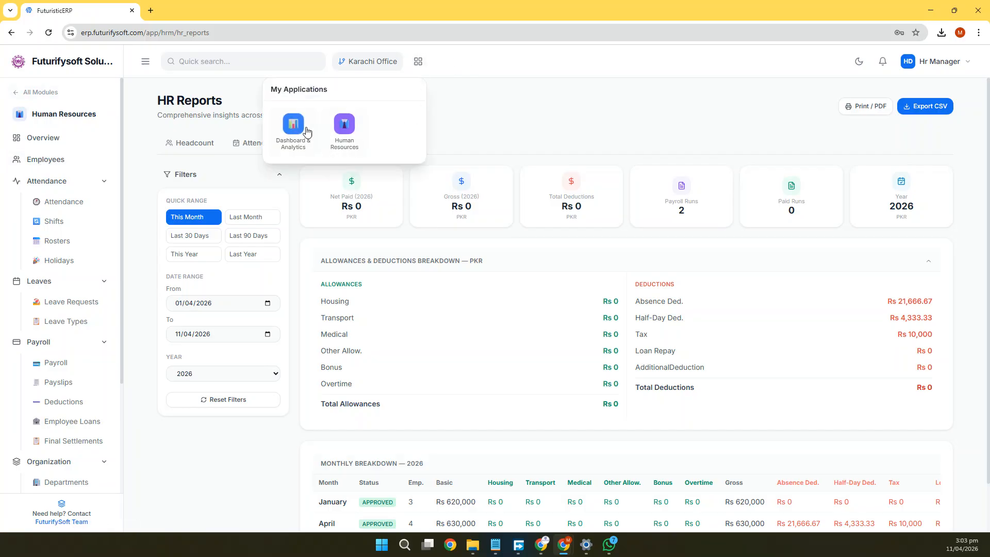